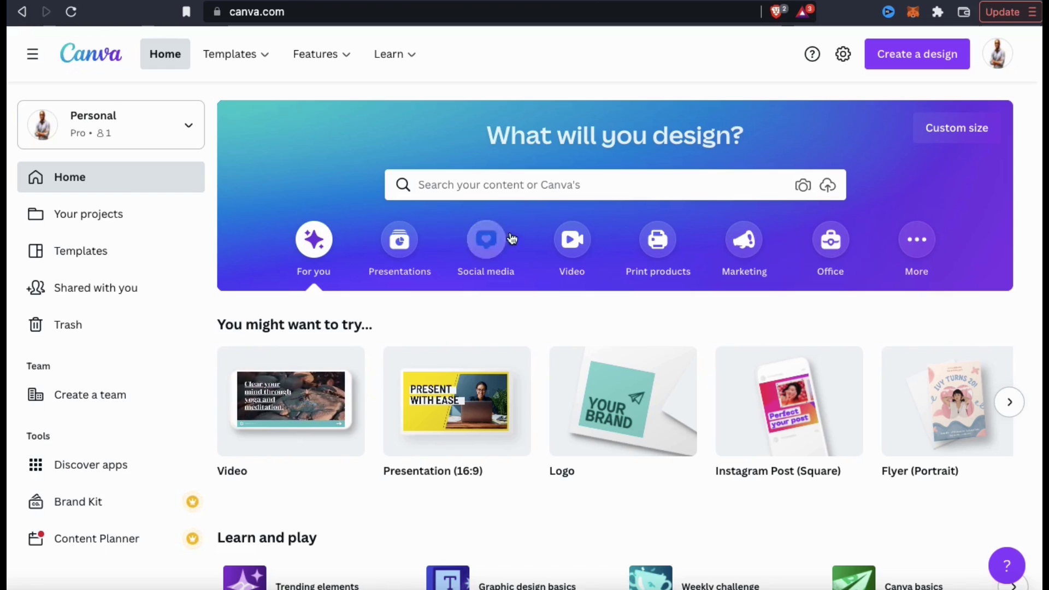
# Search templates for 'website' and open the Website 1366 × 768 px results (506 templates)
pyautogui.click(524, 191)
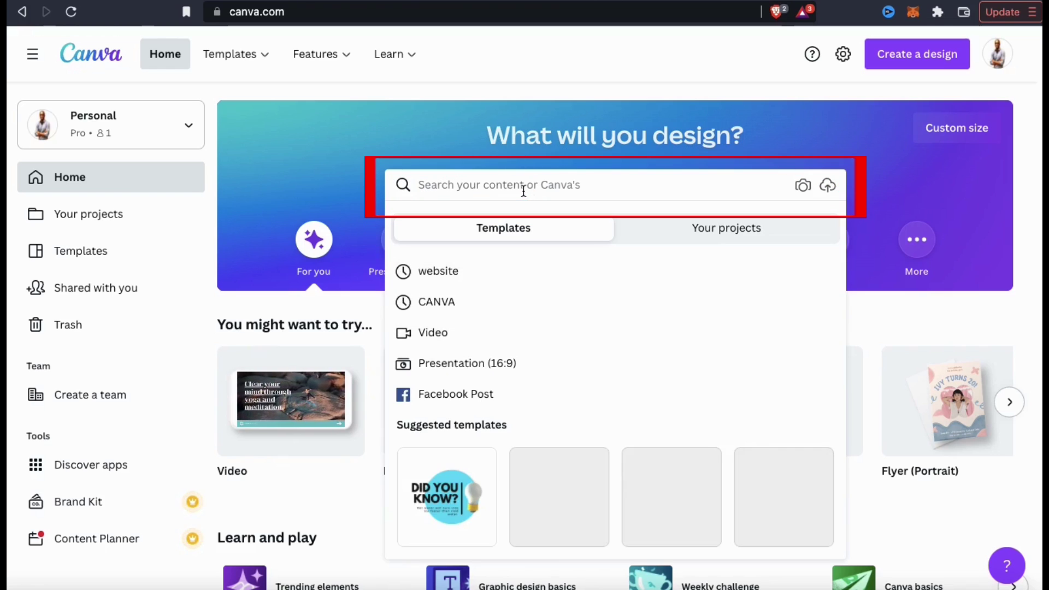
pyautogui.write('website')
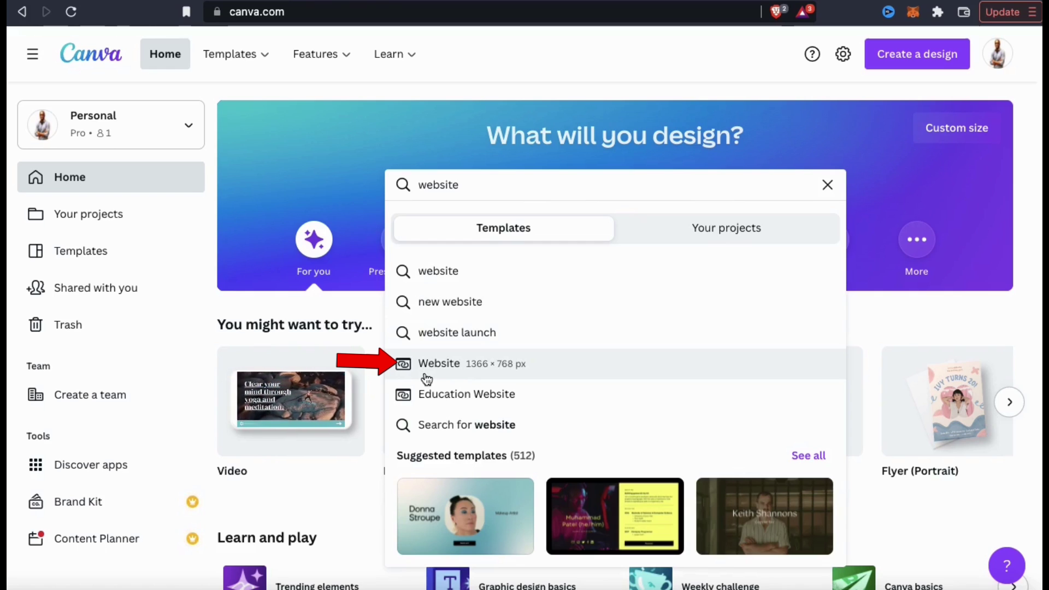
pyautogui.click(428, 377)
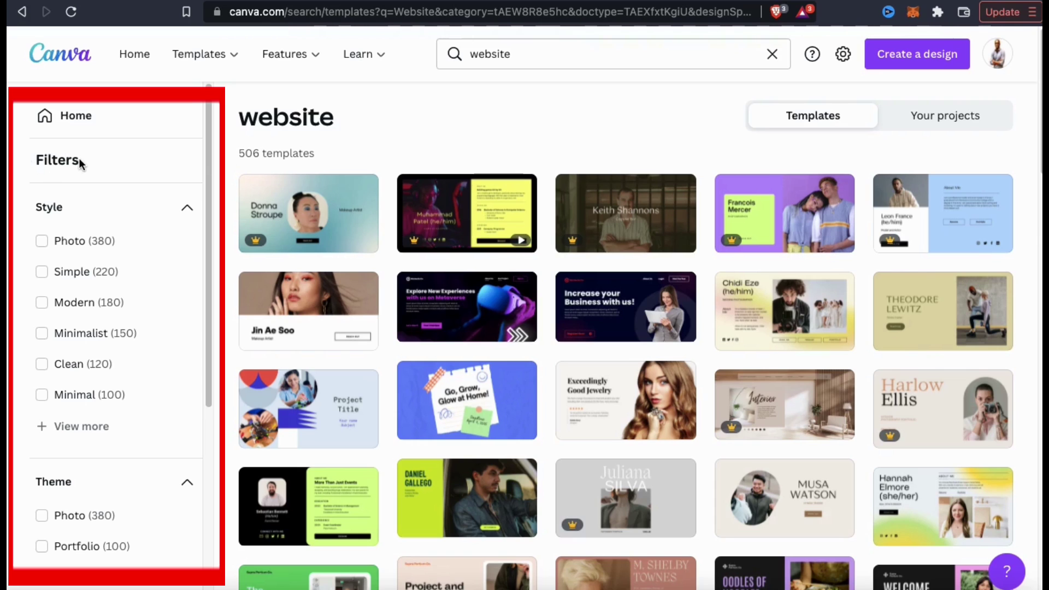
pyautogui.scroll(-1, 85, 161)
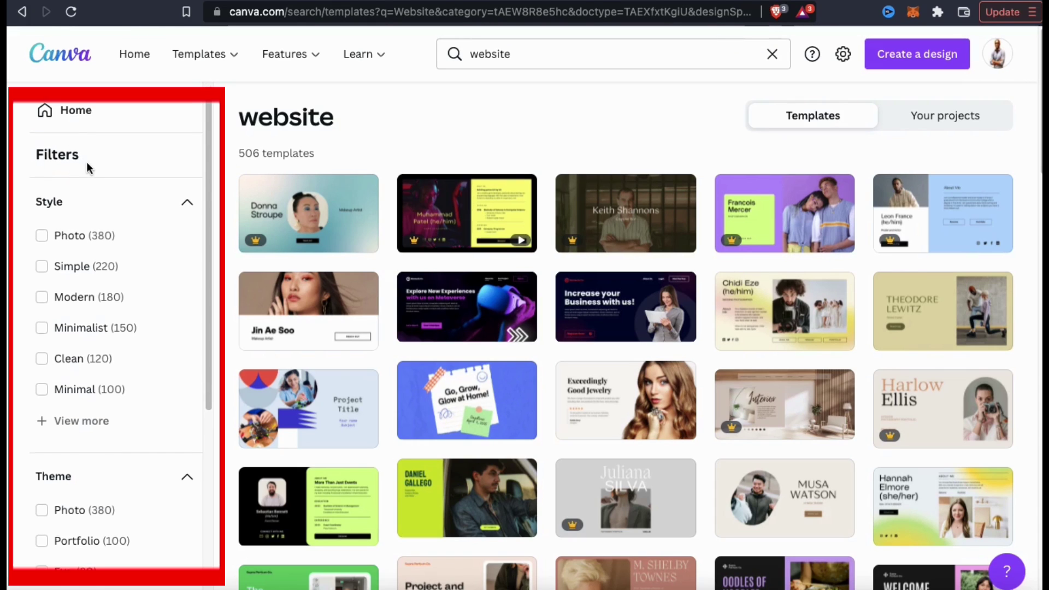
pyautogui.scroll(-5, 87, 161)
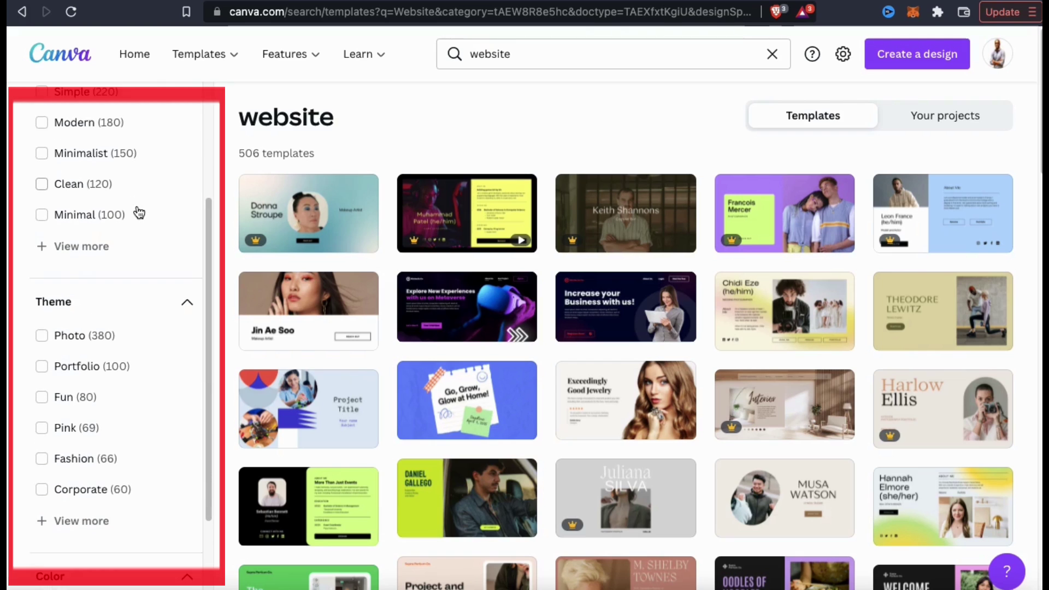
pyautogui.scroll(-4, 139, 213)
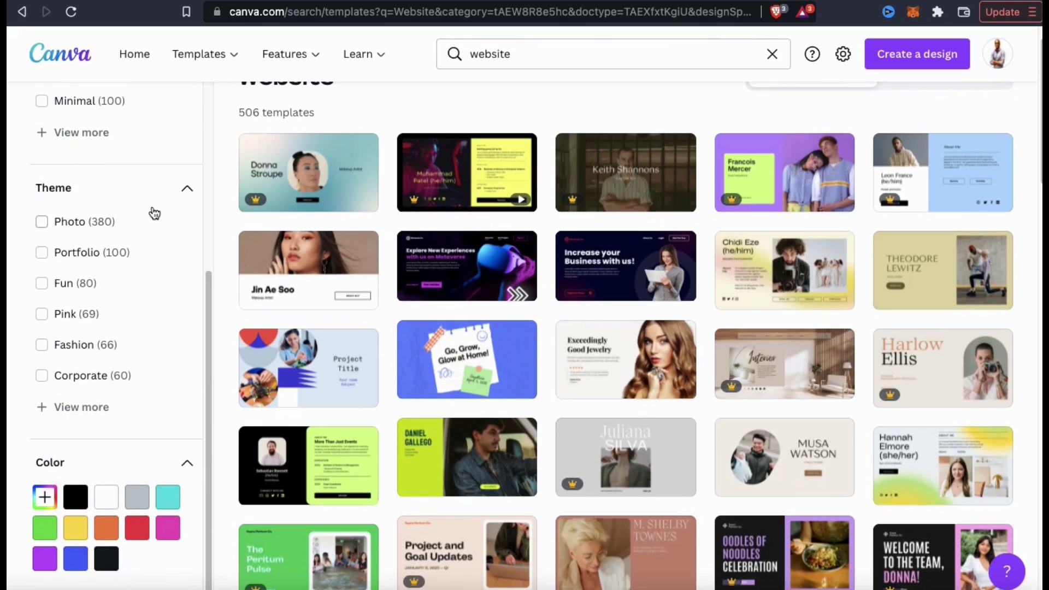
pyautogui.scroll(1, 152, 213)
pyautogui.scroll(1, 227, 209)
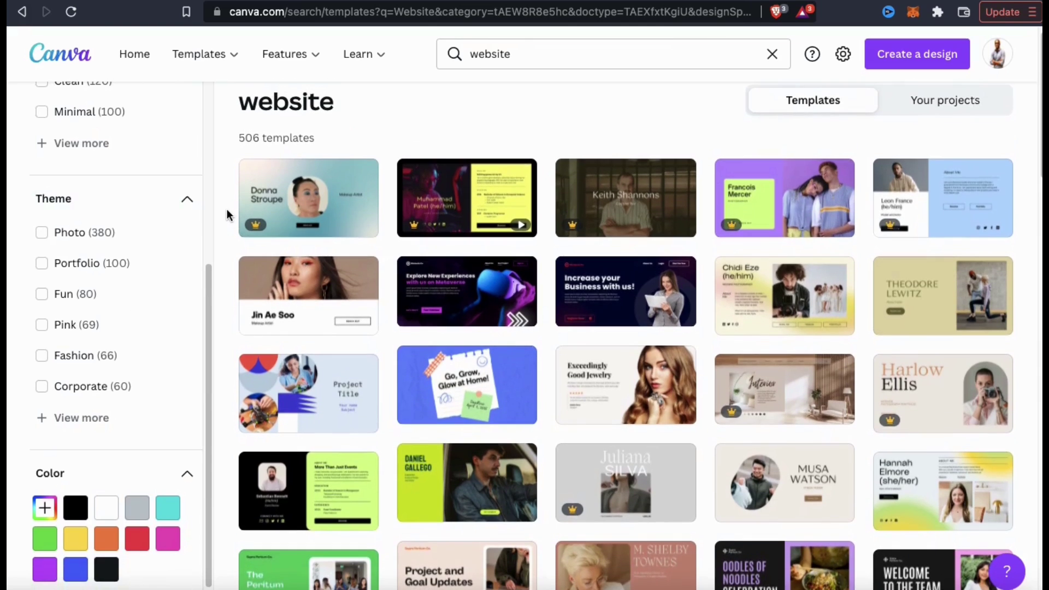
pyautogui.scroll(1, 228, 209)
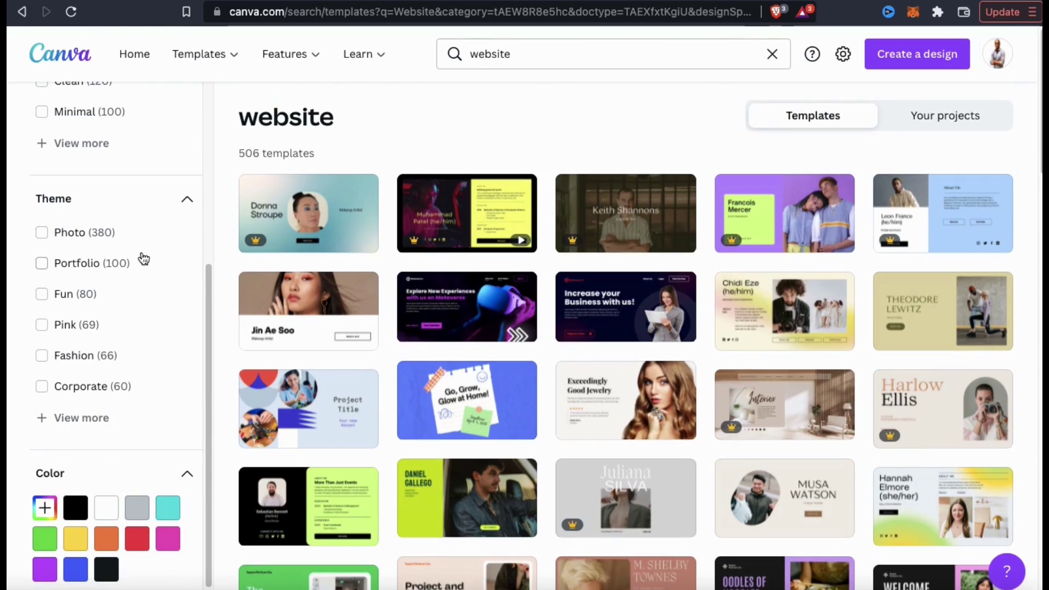
pyautogui.scroll(5, 144, 259)
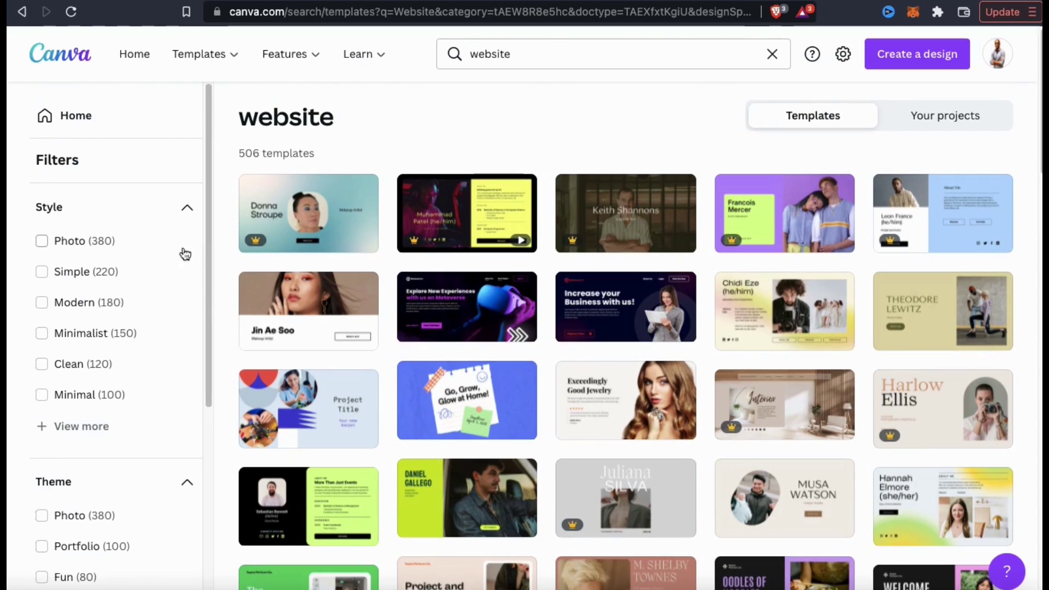
pyautogui.scroll(-1, 1021, 230)
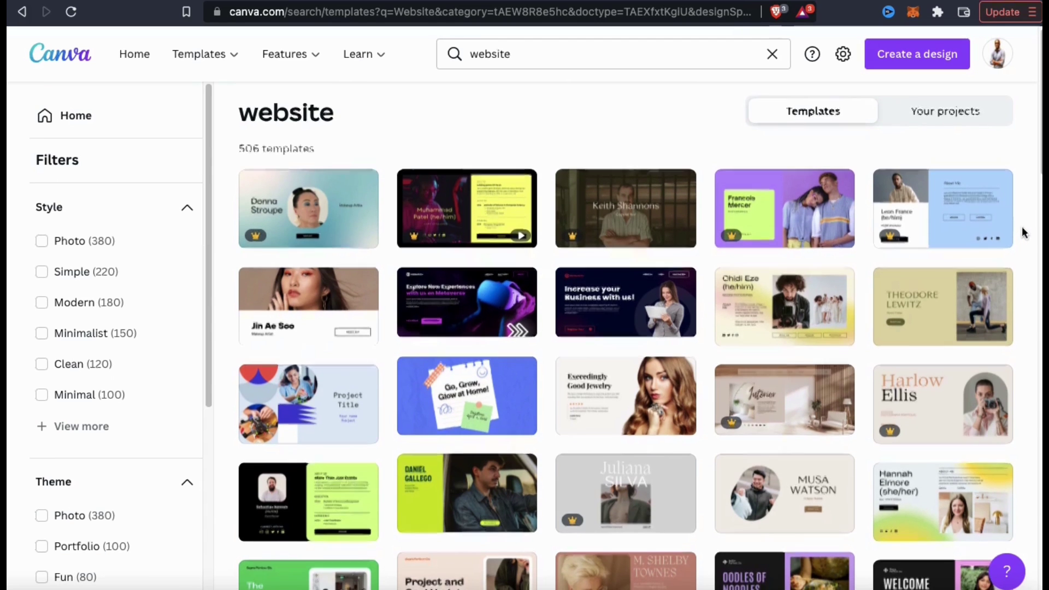
pyautogui.scroll(-5, 1030, 252)
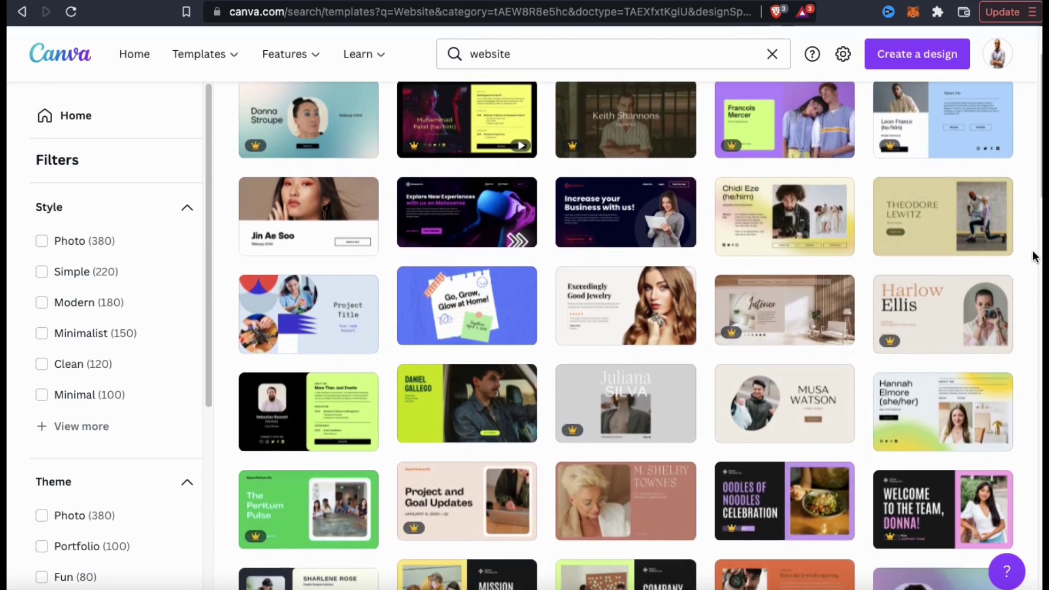
pyautogui.scroll(-2, 1035, 256)
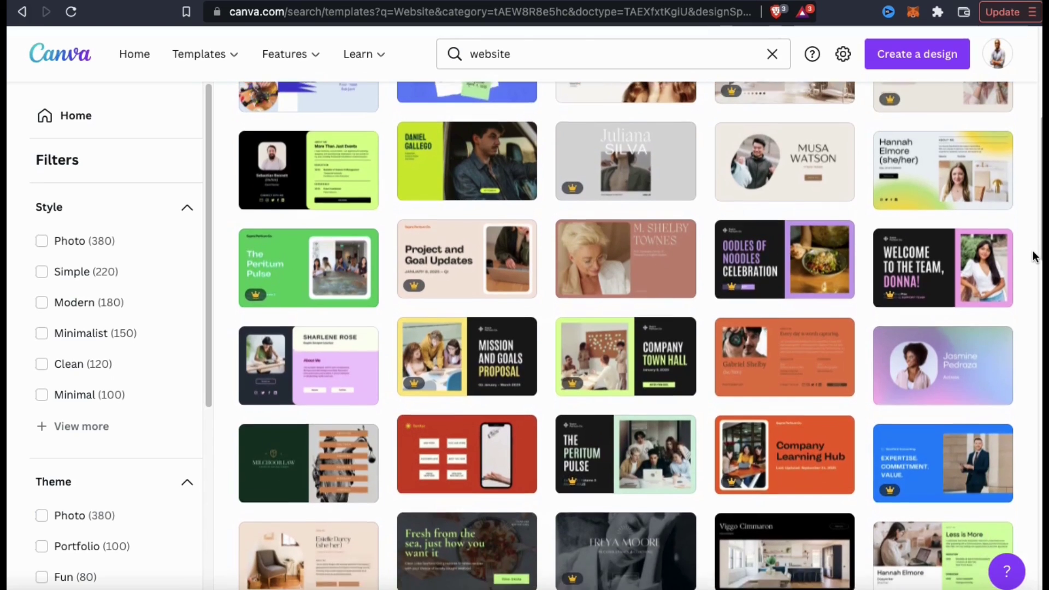
pyautogui.scroll(-3, 1034, 257)
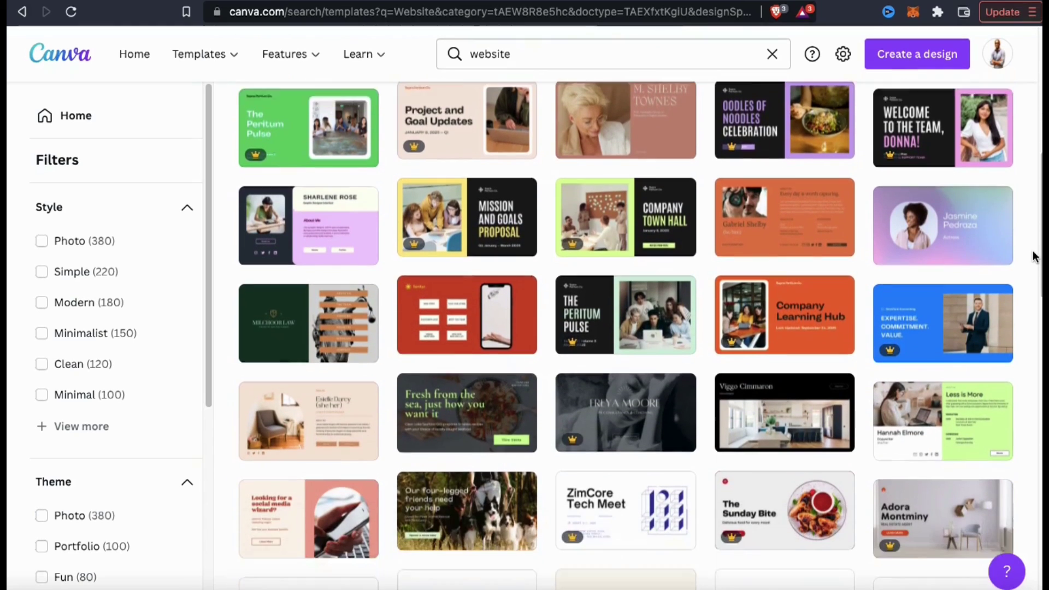
pyautogui.scroll(-2, 1034, 257)
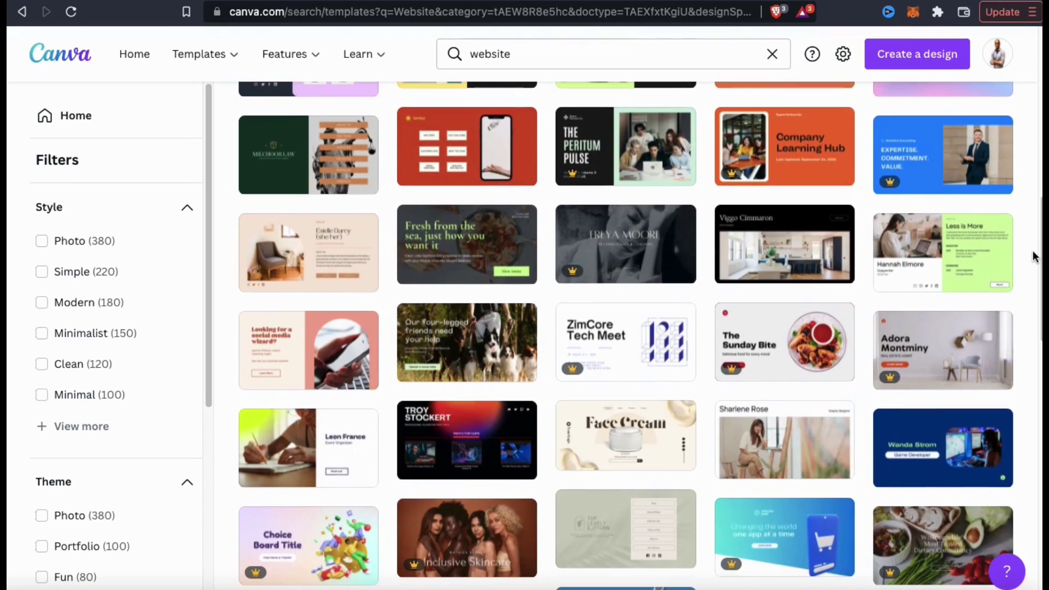
pyautogui.scroll(-4, 1035, 257)
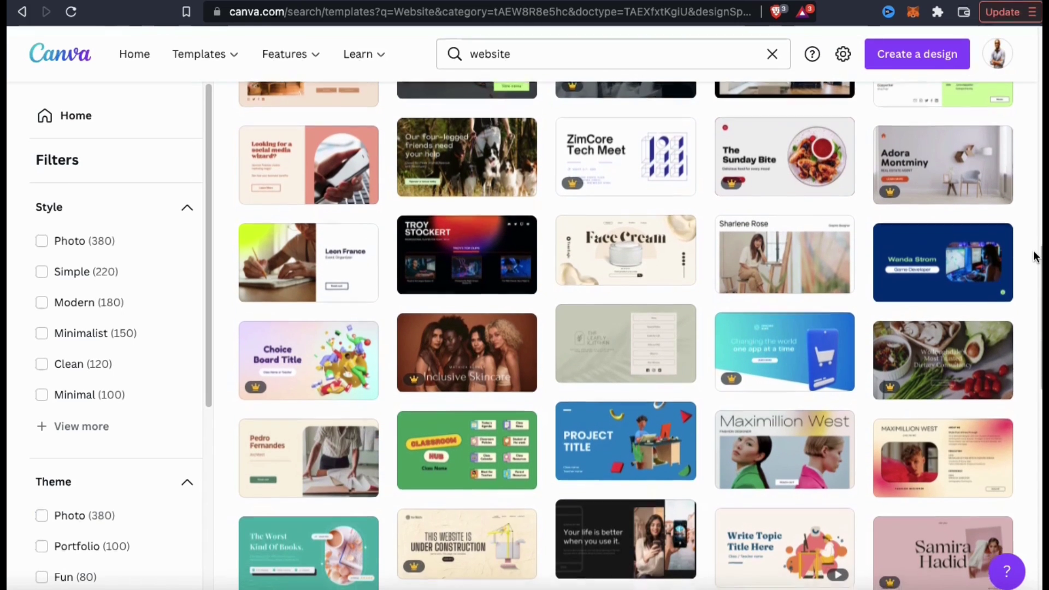
pyautogui.scroll(-3, 1034, 257)
pyautogui.scroll(-3, 1035, 256)
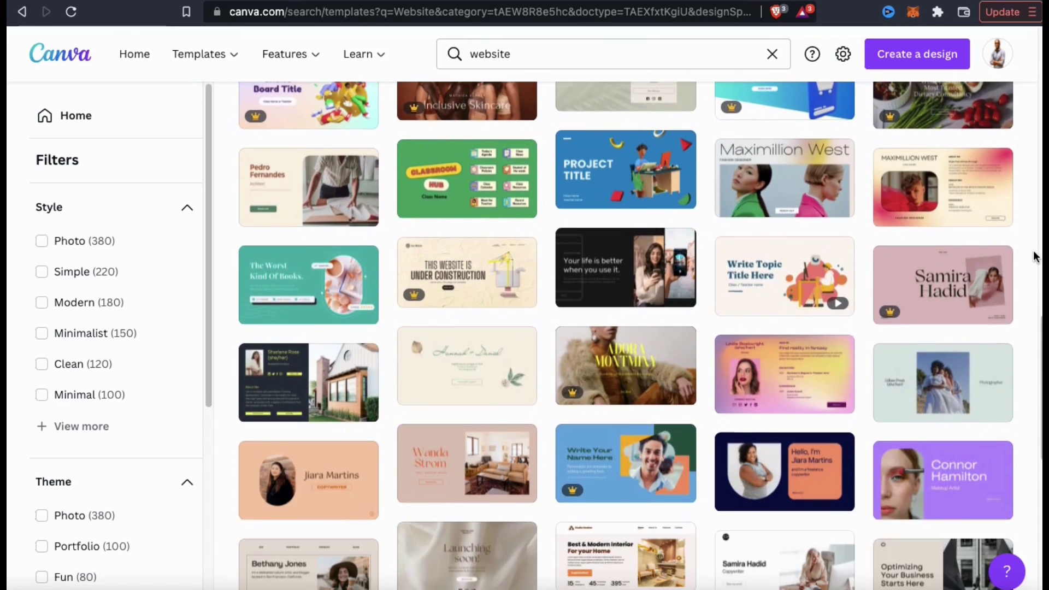
pyautogui.scroll(-3, 1034, 257)
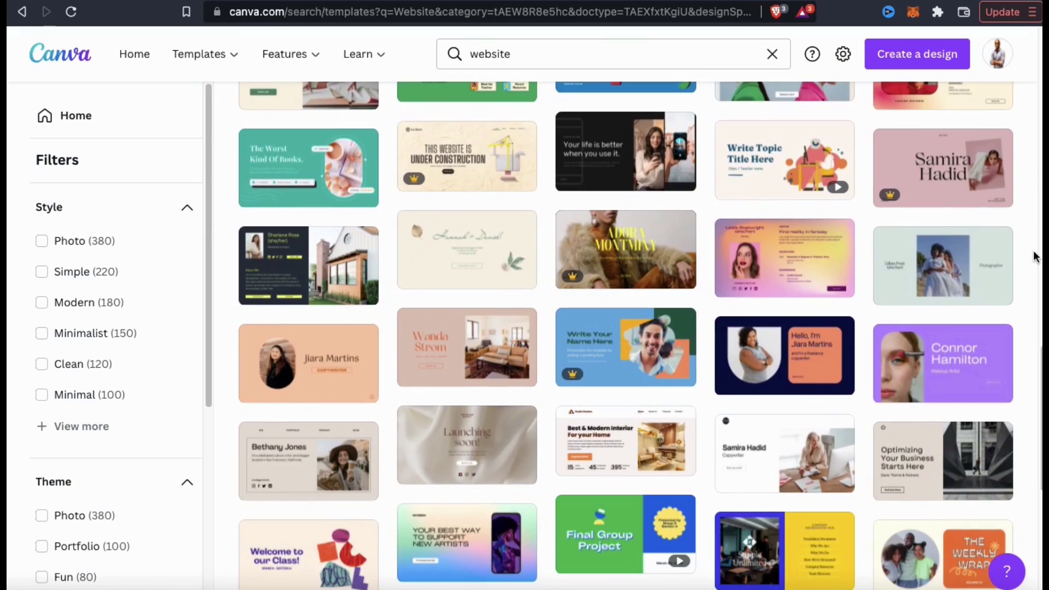
pyautogui.scroll(-5, 1034, 256)
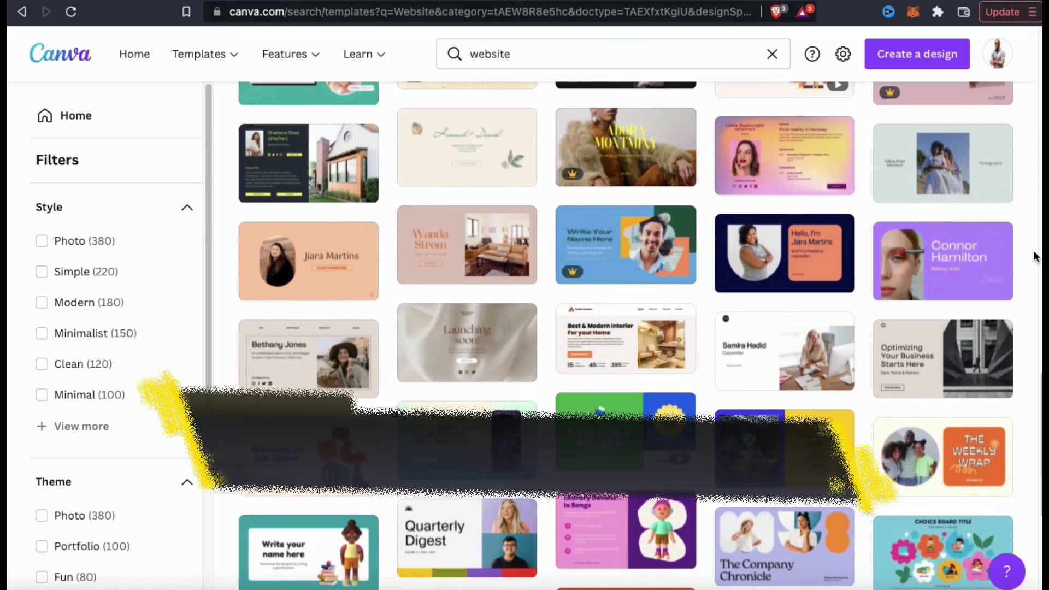
pyautogui.scroll(-1, 1034, 257)
pyautogui.scroll(-3, 1034, 257)
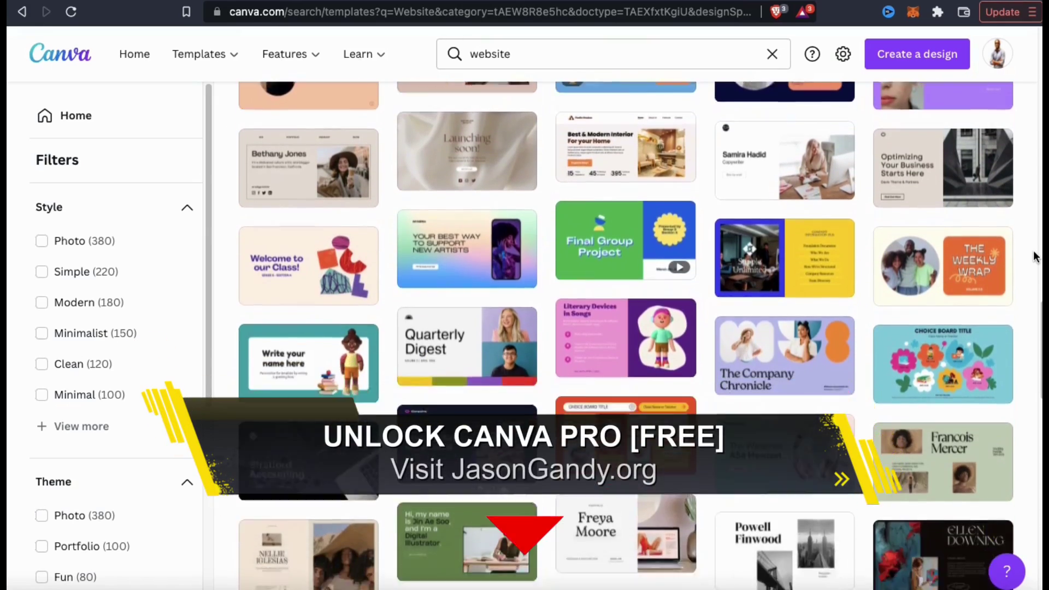
pyautogui.scroll(-2, 1034, 257)
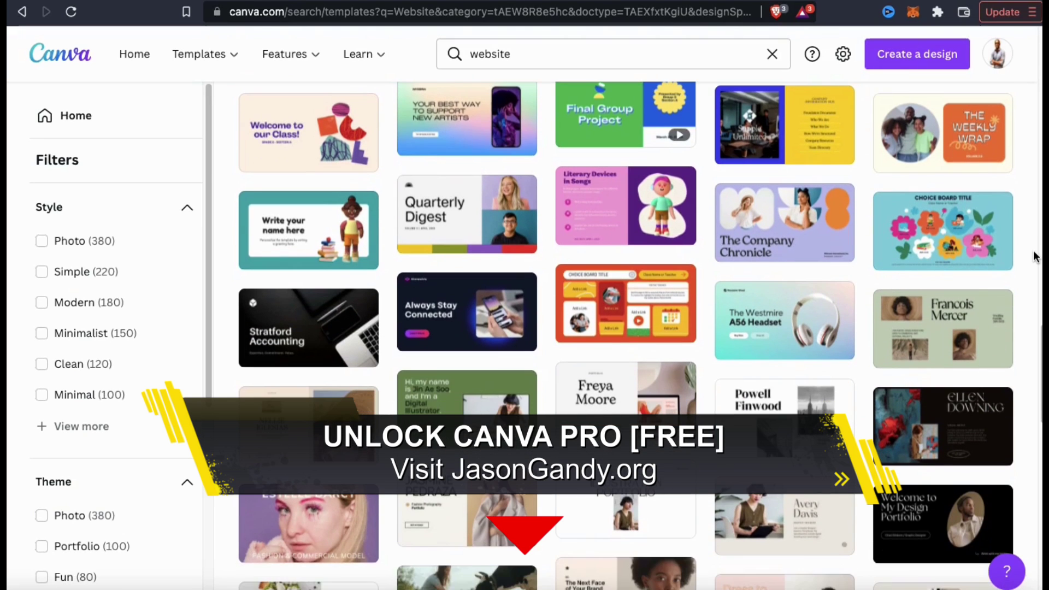
pyautogui.scroll(-3, 1034, 257)
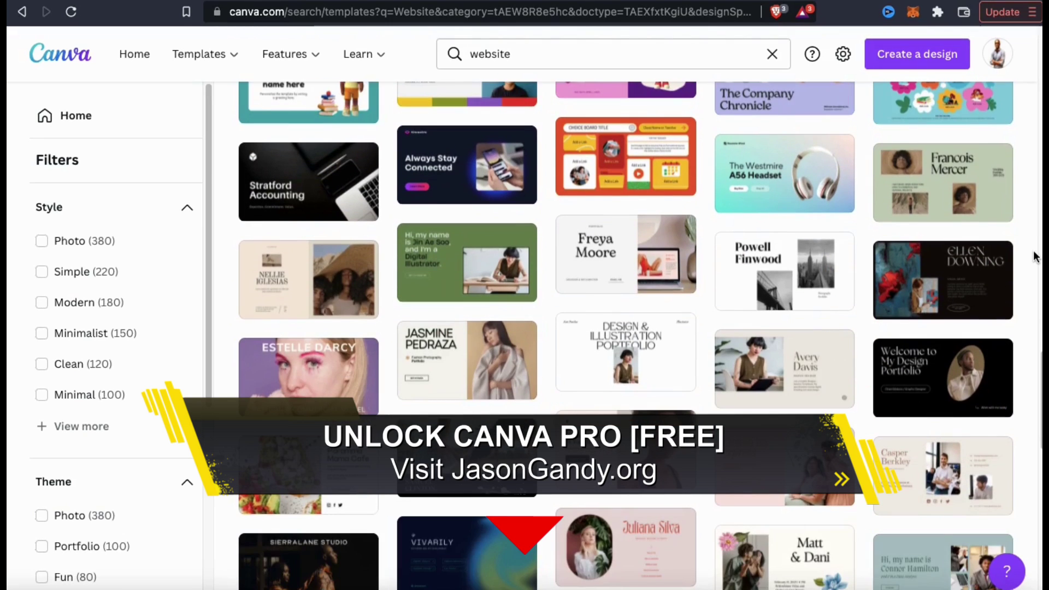
pyautogui.scroll(-3, 1035, 257)
pyautogui.scroll(-2, 1034, 256)
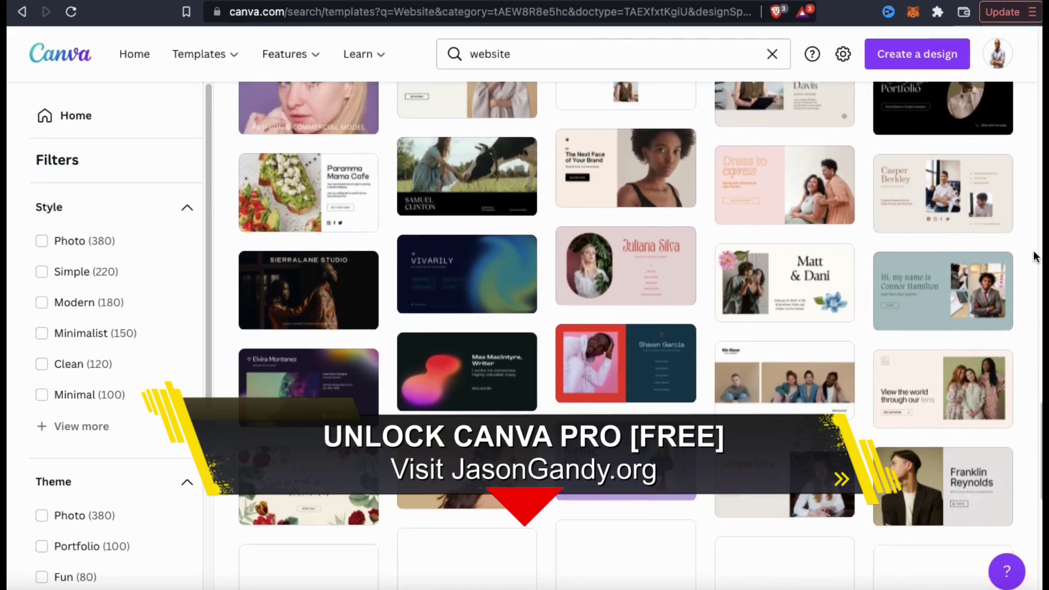
pyautogui.scroll(-5, 1034, 256)
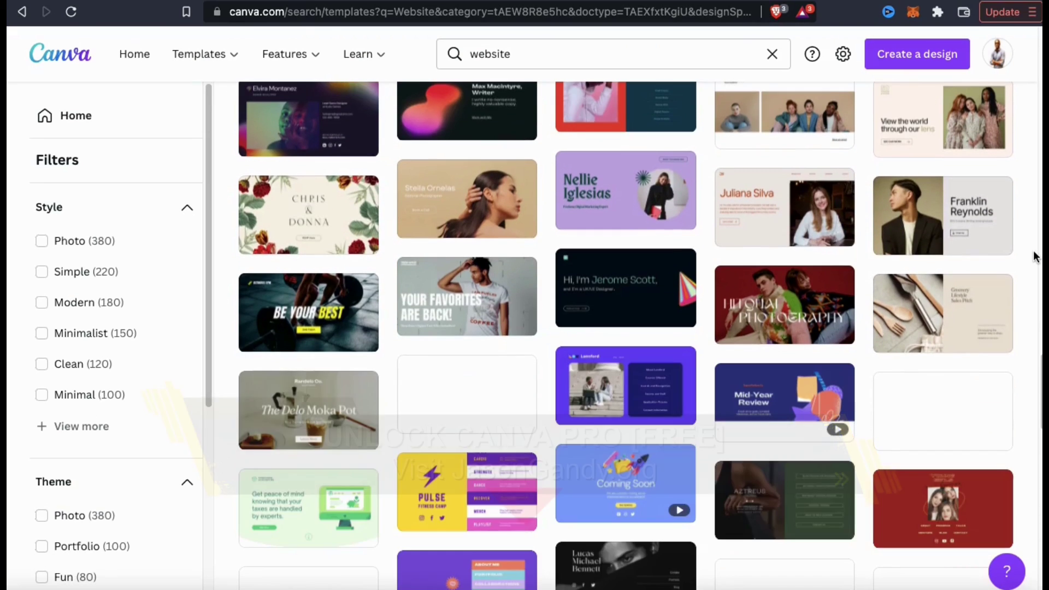
pyautogui.scroll(-3, 1034, 257)
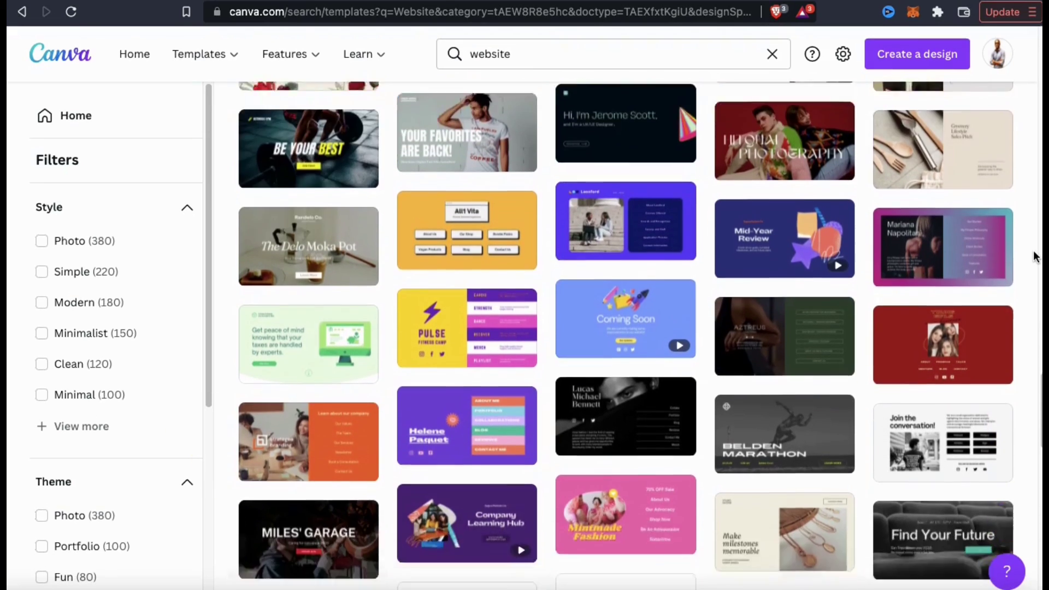
pyautogui.scroll(-1, 1035, 257)
pyautogui.scroll(-3, 1034, 256)
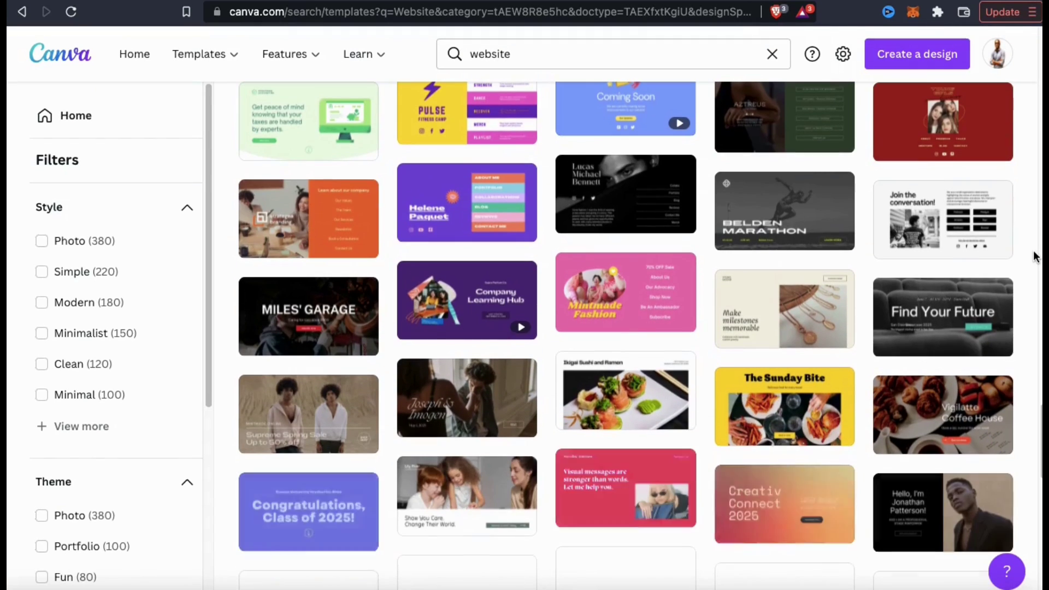
pyautogui.scroll(-1, 1034, 257)
pyautogui.click(493, 309)
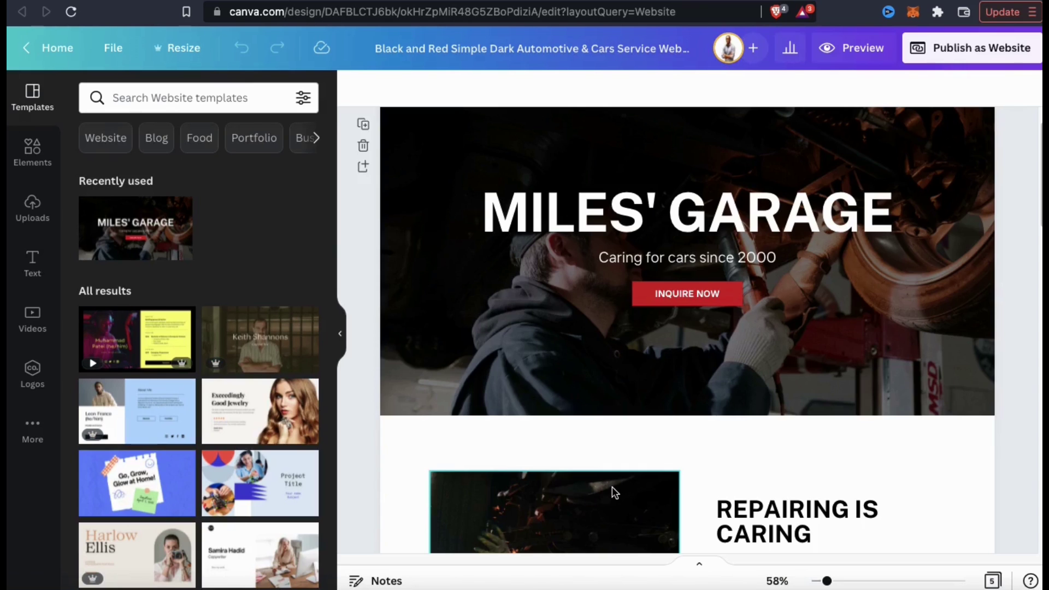
pyautogui.scroll(-6, 1019, 365)
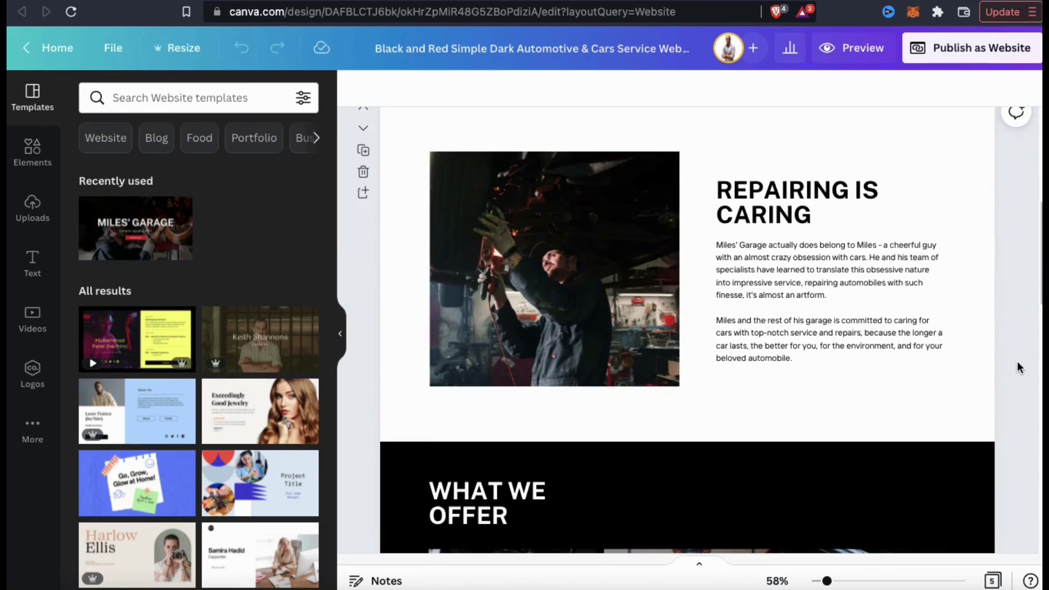
pyautogui.scroll(-6, 1015, 367)
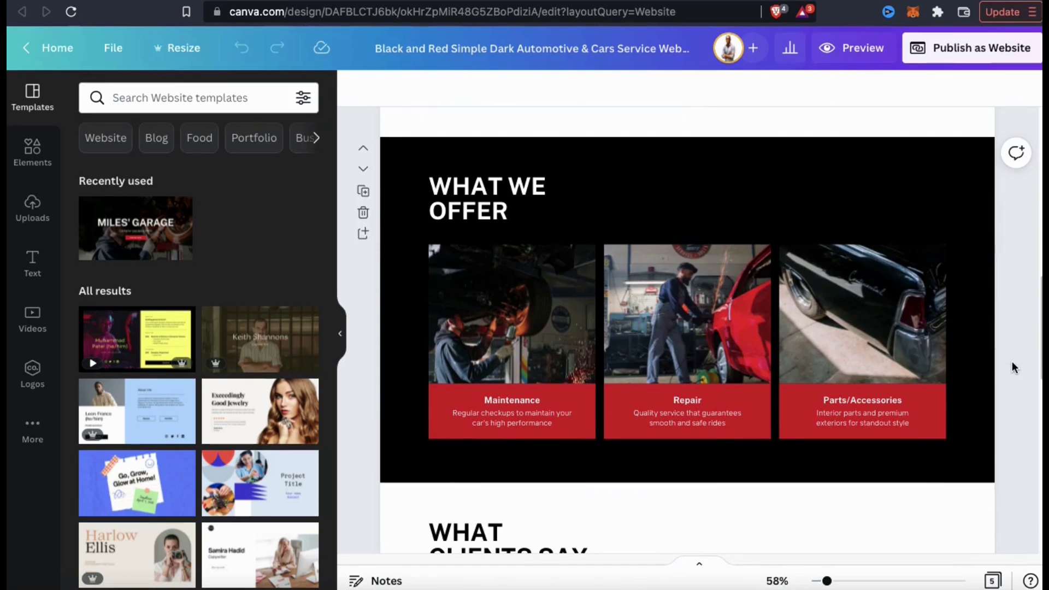
pyautogui.scroll(-7, 1011, 367)
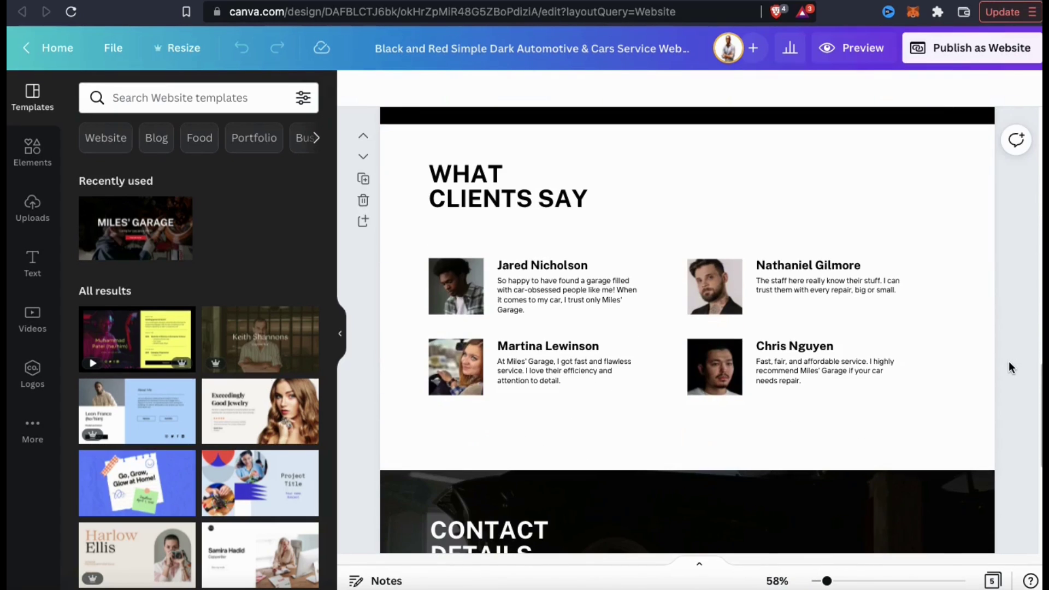
pyautogui.scroll(-6, 1011, 367)
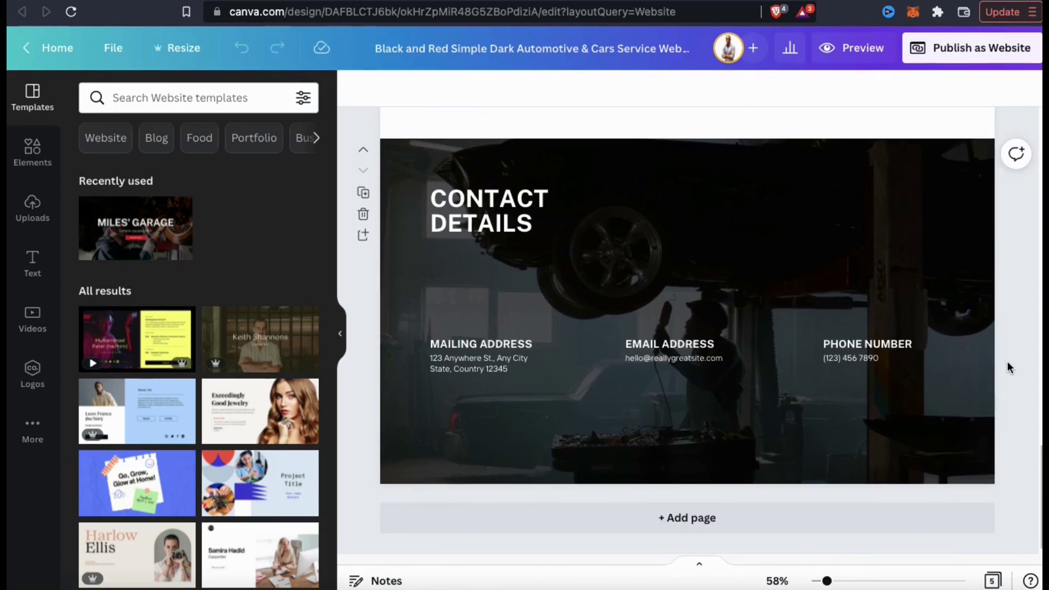
pyautogui.scroll(20, 1009, 368)
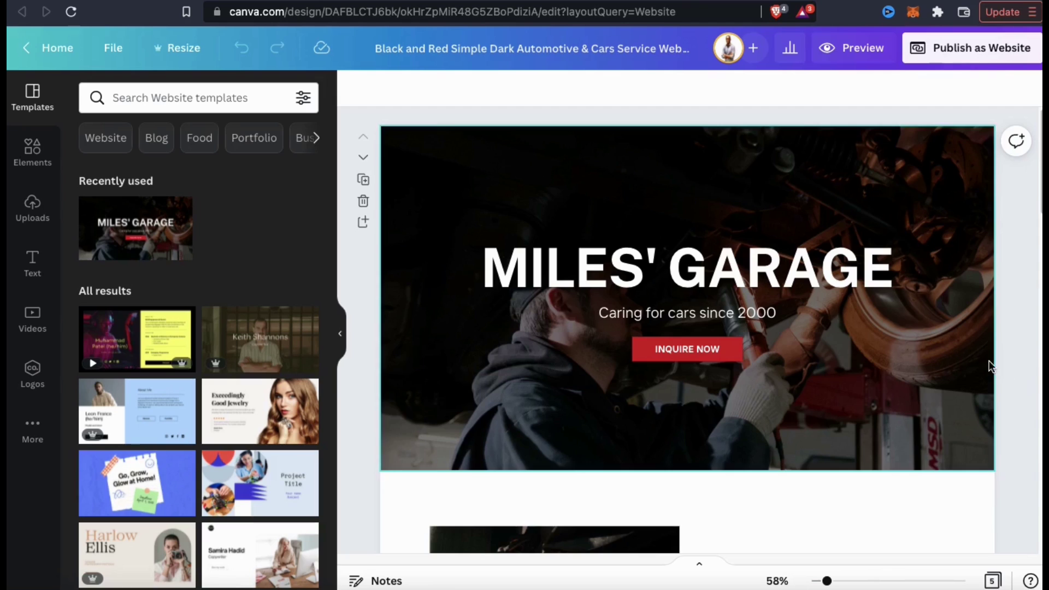
# Retitle the design in the top bar as 'Quantum Designs Website Example'
pyautogui.click(630, 54)
pyautogui.tripleClick(630, 54)
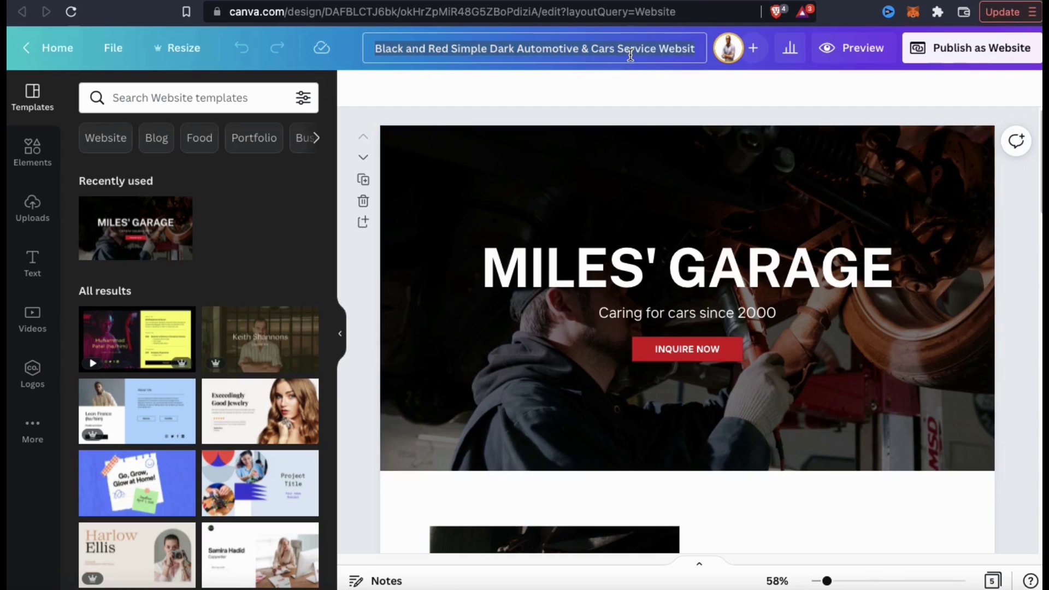
pyautogui.write('Qu')
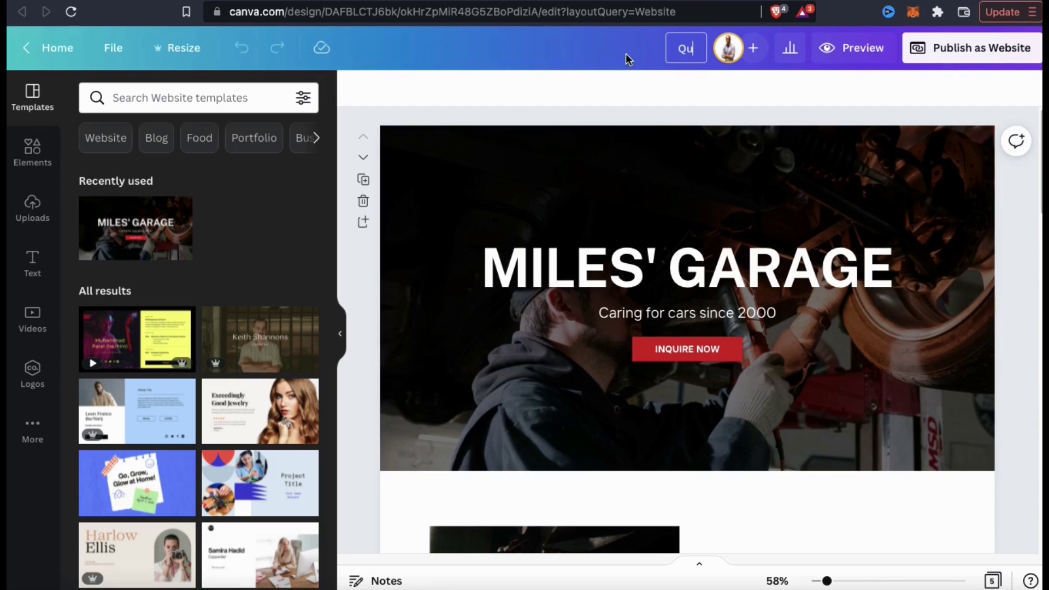
pyautogui.write('antum Desi')
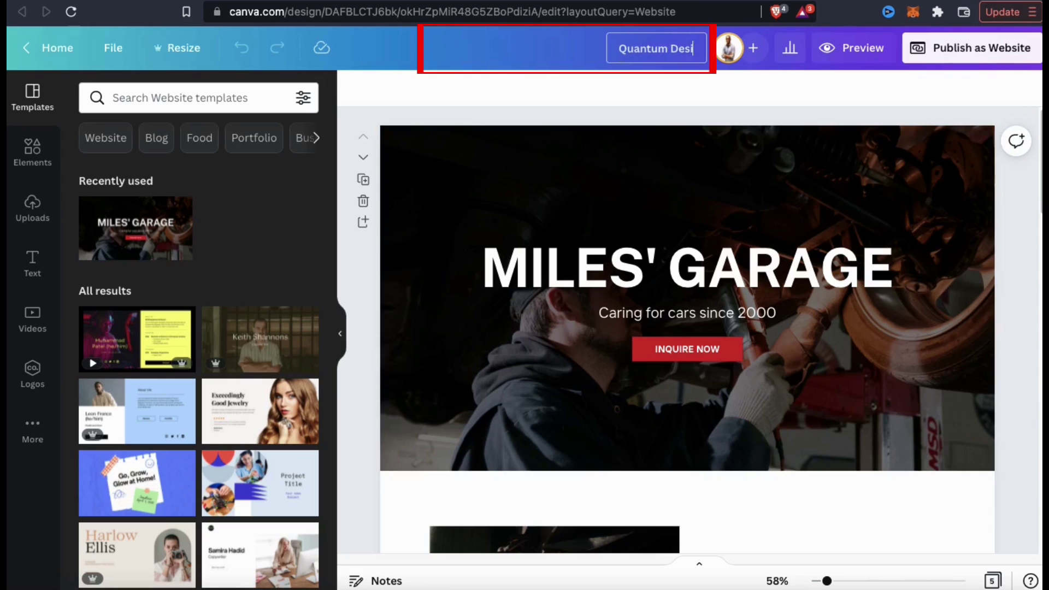
pyautogui.write('gns Website')
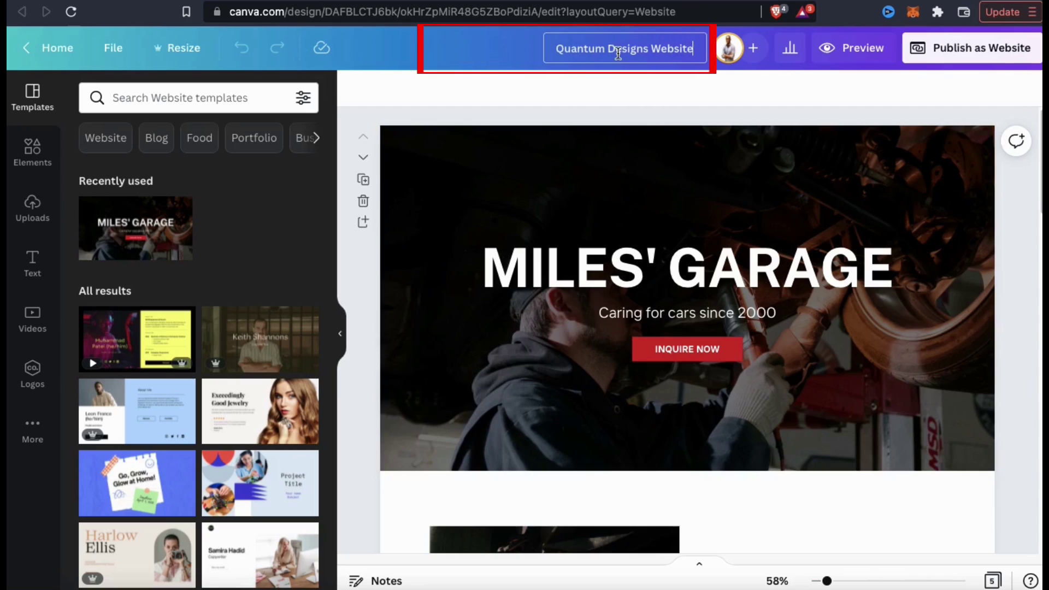
pyautogui.write(' Example')
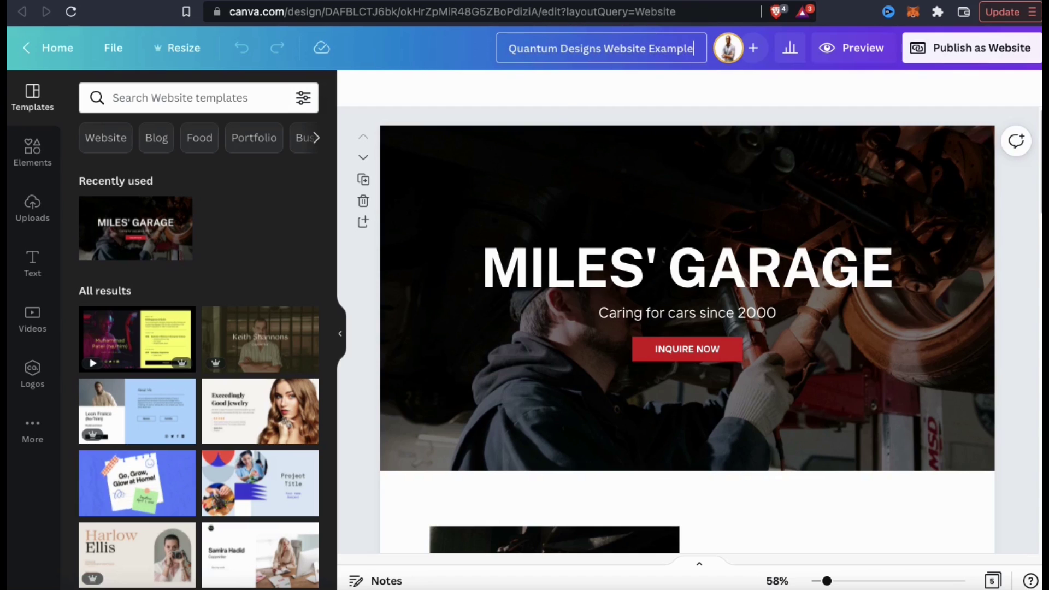
pyautogui.click(444, 115)
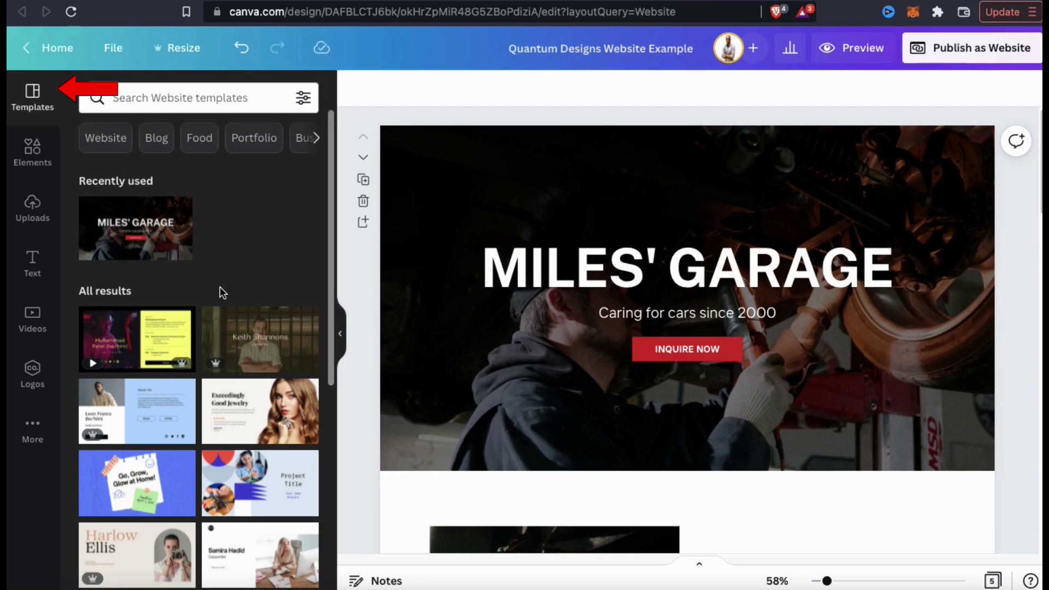
# Scroll to the first page and select its garage background photo
pyautogui.scroll(-3, 227, 306)
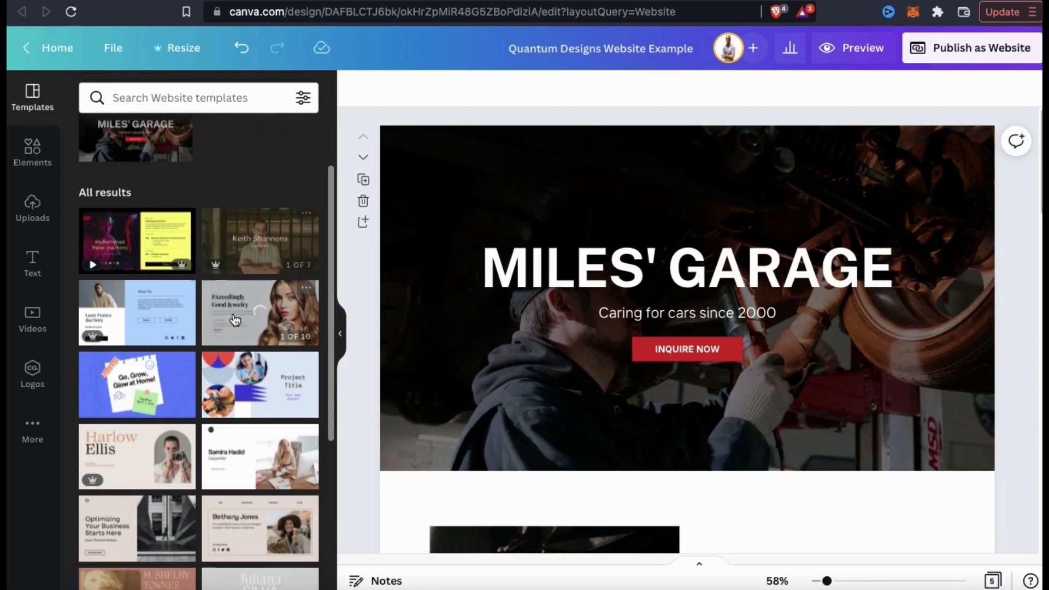
pyautogui.scroll(-10, 235, 319)
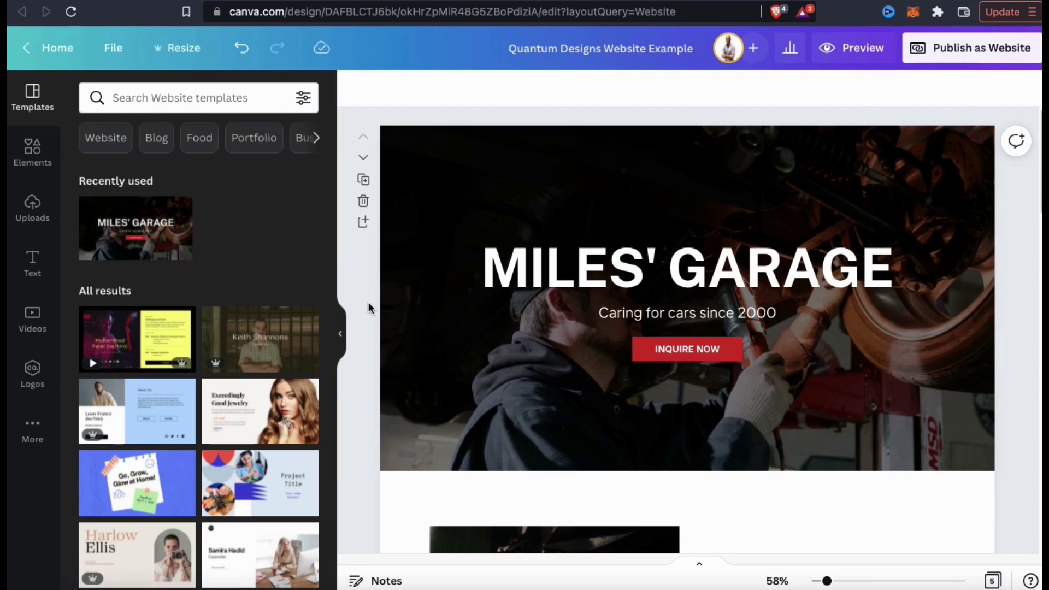
pyautogui.click(391, 309)
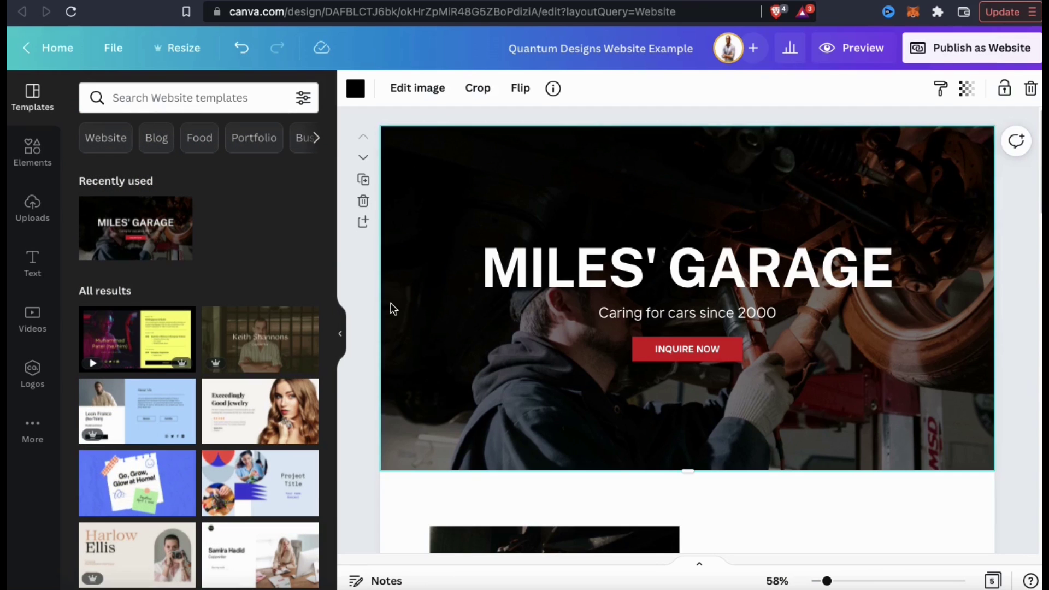
# Search the Elements library for 't-shirts' and filter to Photos
pyautogui.click(30, 160)
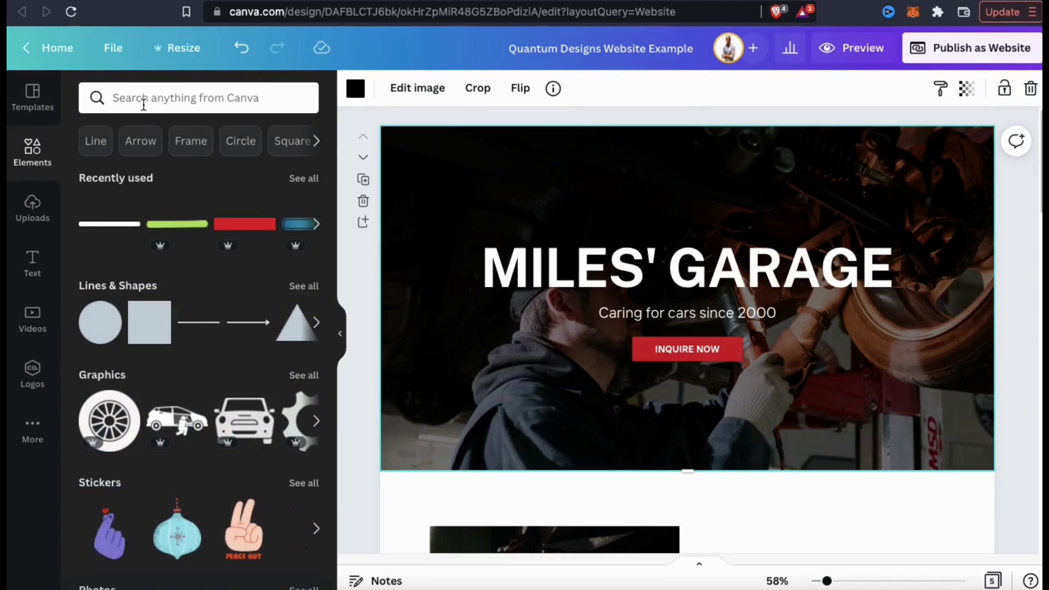
pyautogui.click(142, 105)
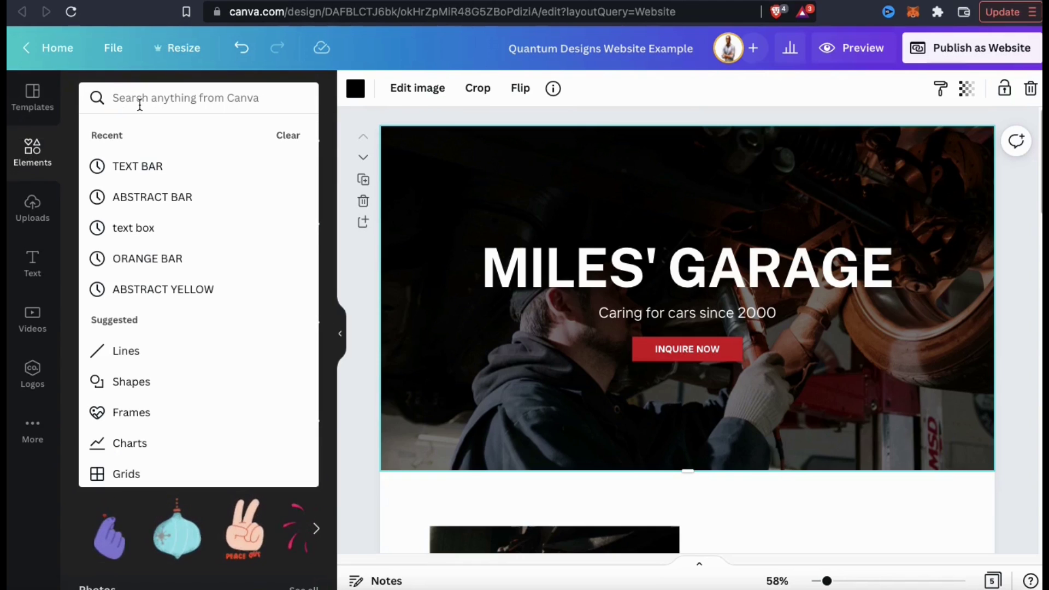
pyautogui.write('t')
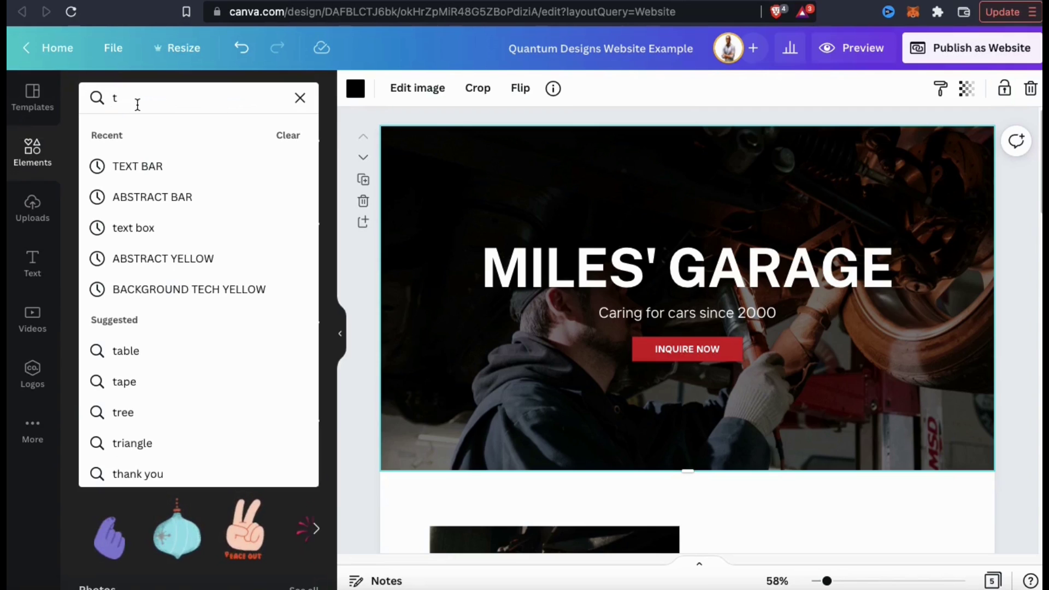
pyautogui.write('-shirts')
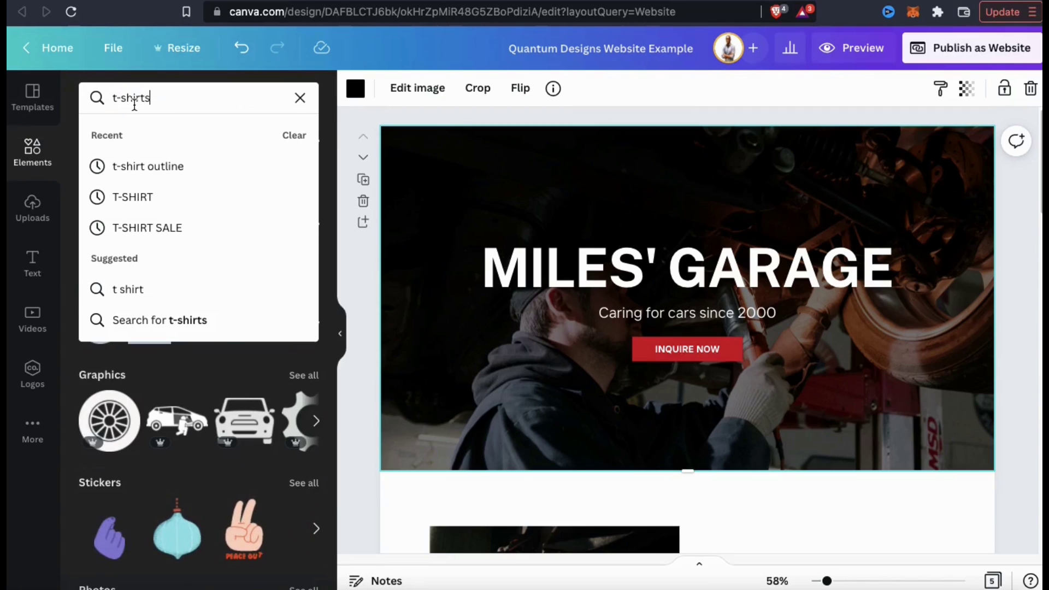
pyautogui.press('Return')
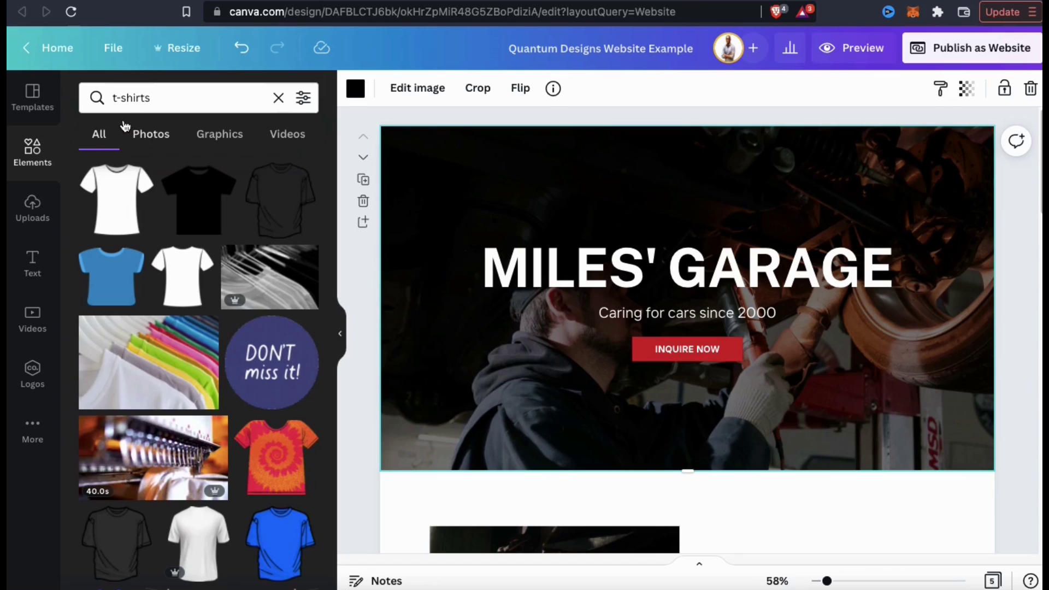
pyautogui.click(157, 140)
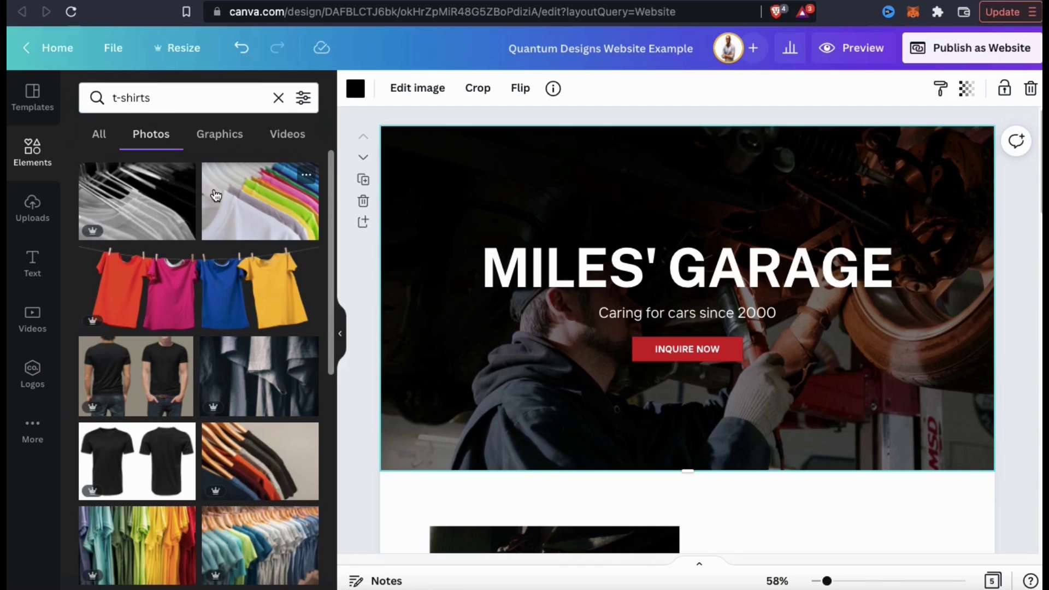
# Drop the I ♥ Roma t-shirt collage photo onto the hero as its background
pyautogui.scroll(-5, 240, 227)
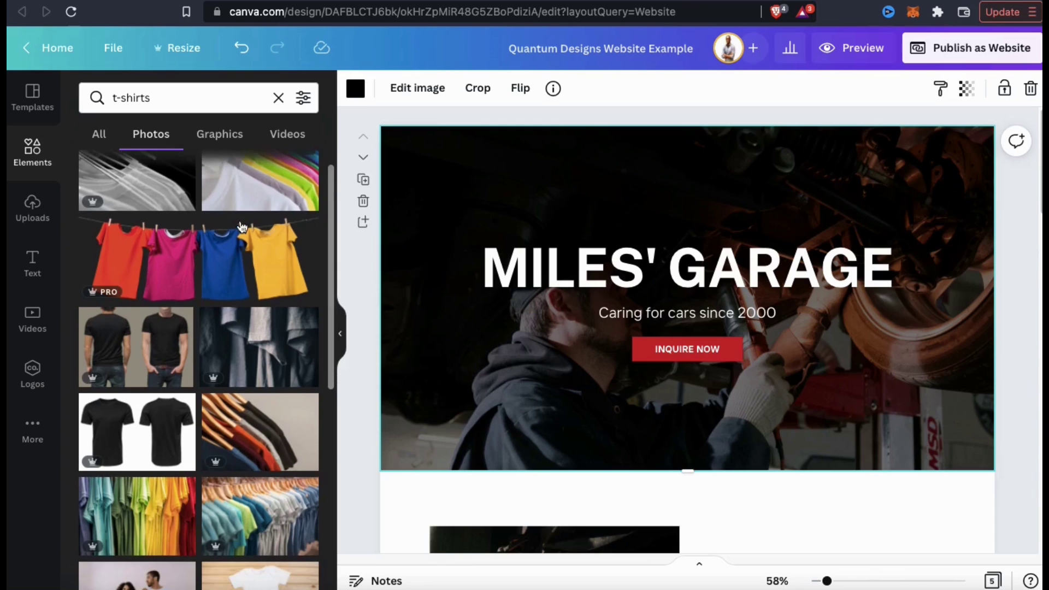
pyautogui.scroll(-8, 266, 267)
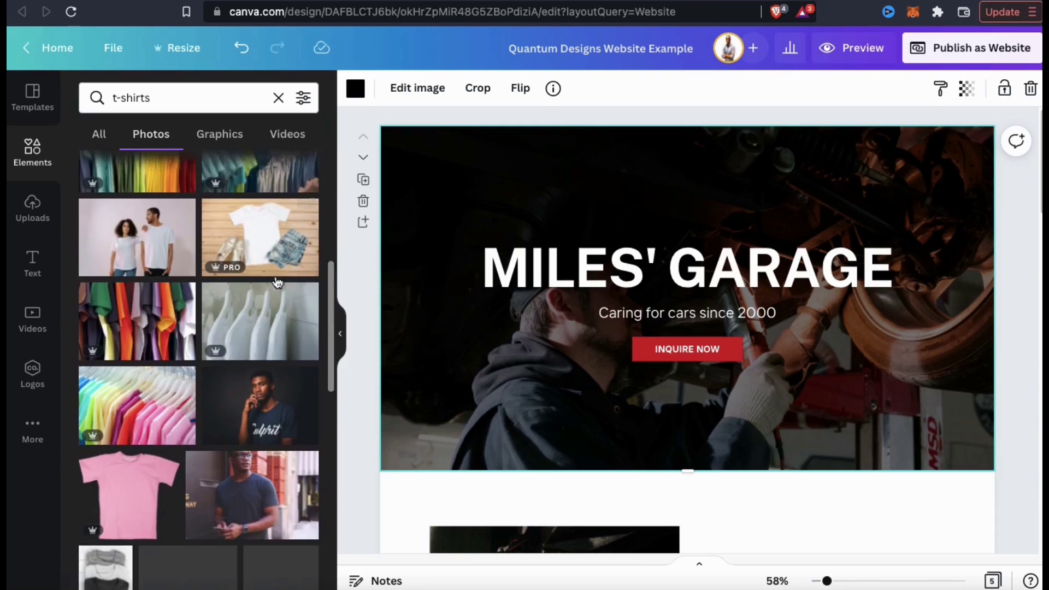
pyautogui.scroll(-10, 276, 282)
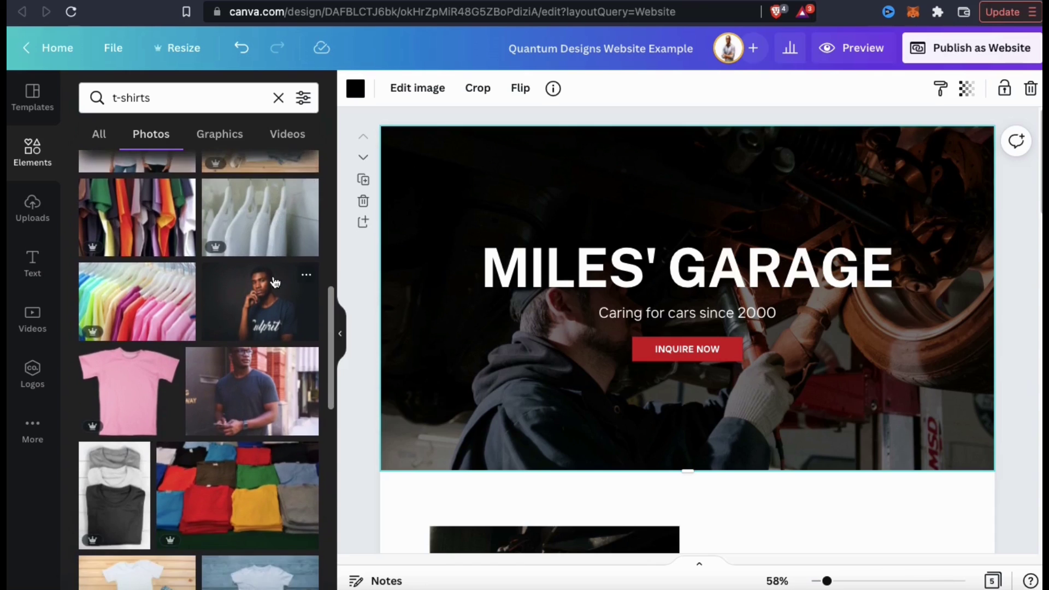
pyautogui.scroll(-10, 274, 281)
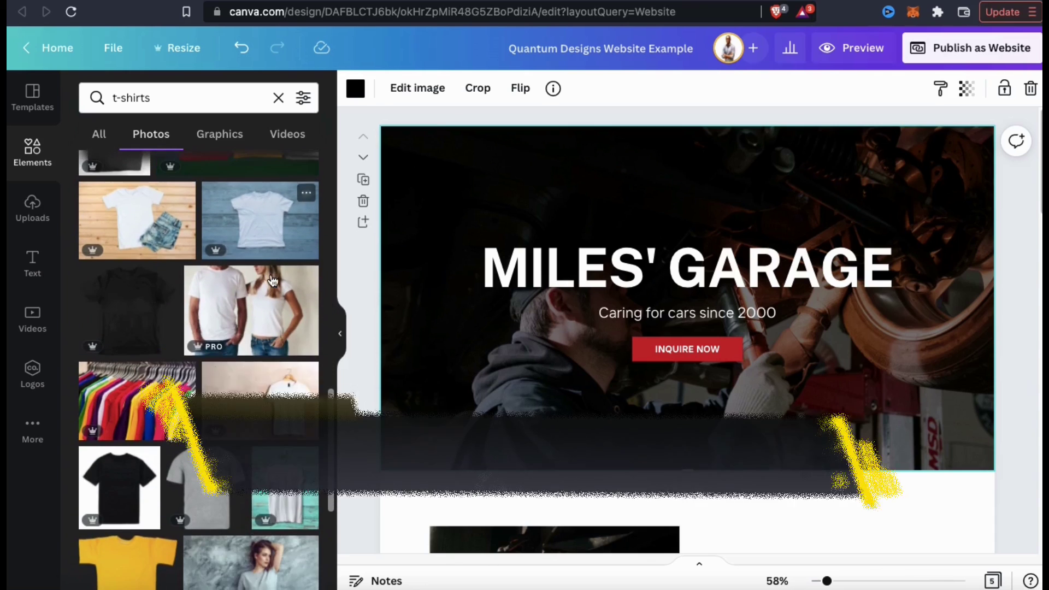
pyautogui.scroll(-9, 271, 281)
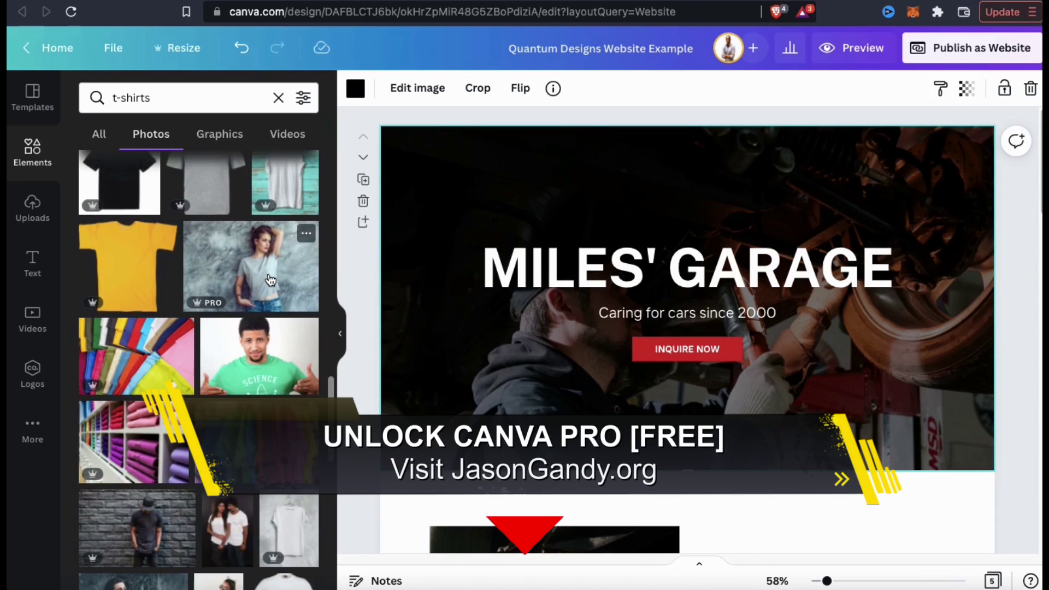
pyautogui.scroll(-10, 266, 276)
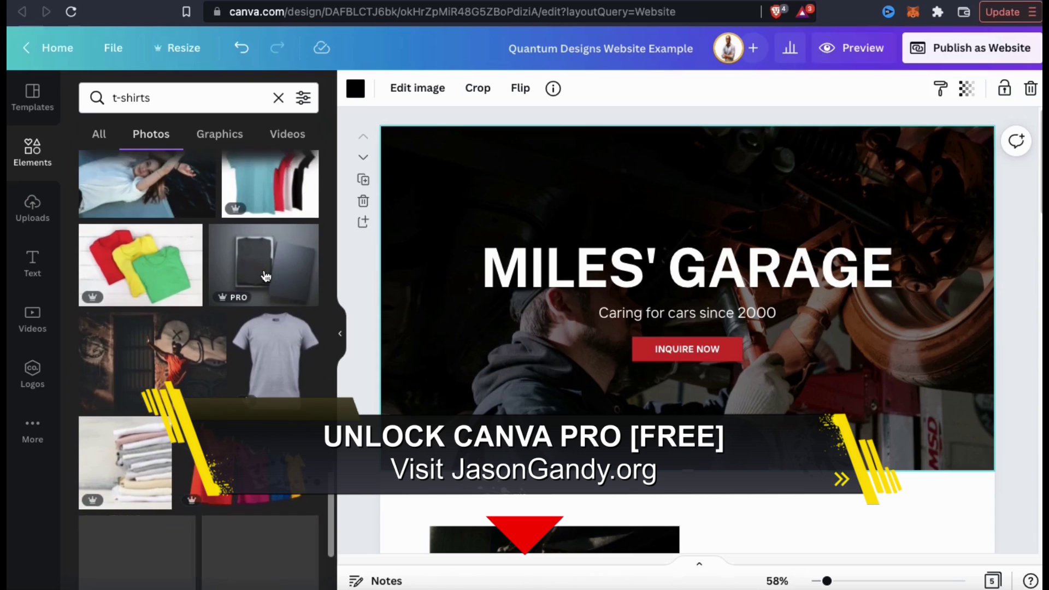
pyautogui.scroll(-5, 266, 276)
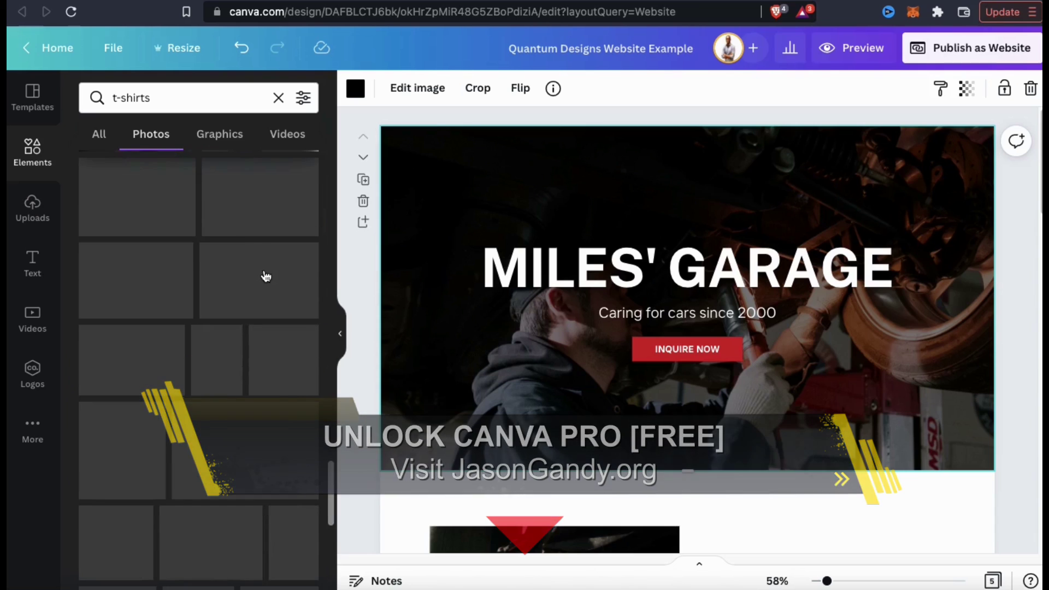
pyautogui.scroll(-5, 265, 276)
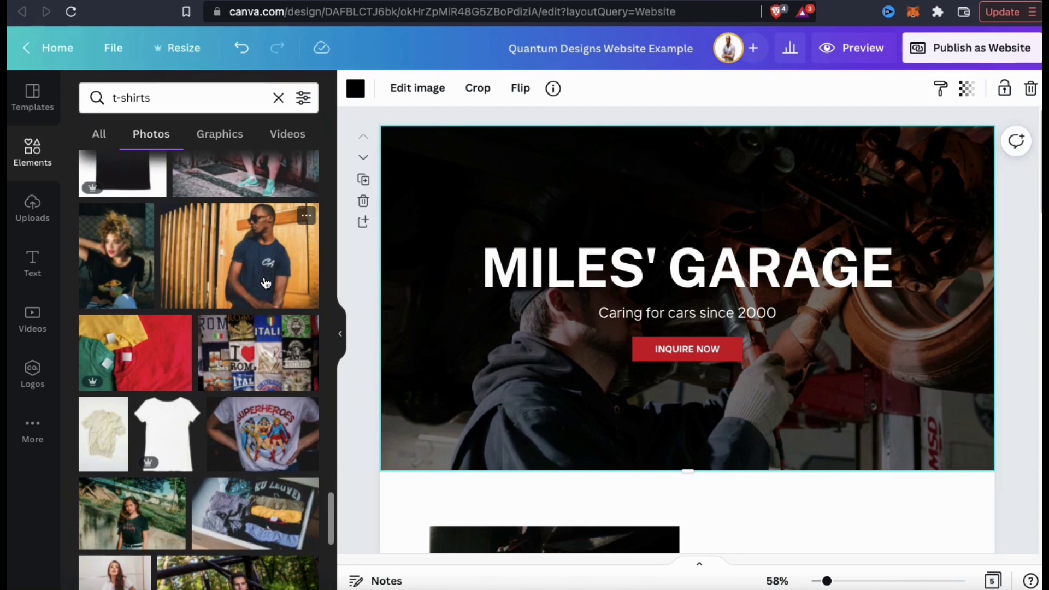
pyautogui.scroll(-2, 265, 283)
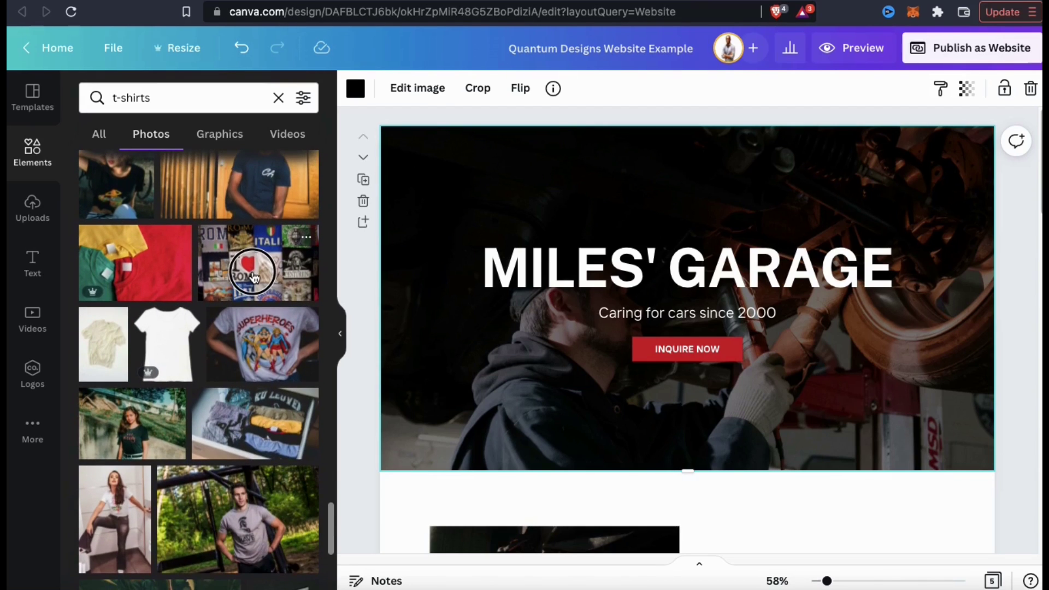
pyautogui.moveTo(255, 279); pyautogui.dragTo(383, 289)
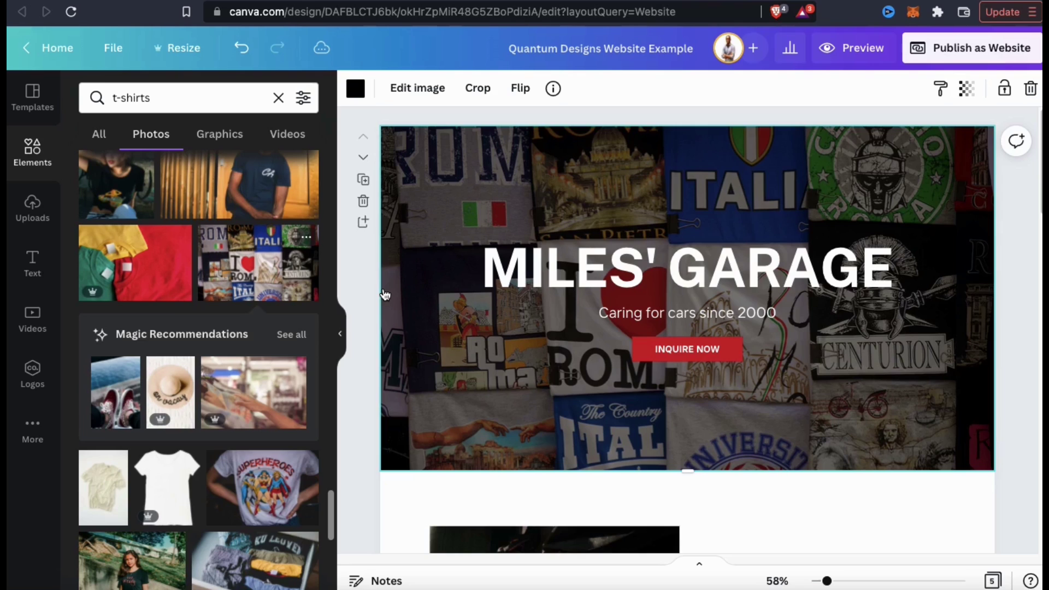
# Change the MILES' GARAGE headline to read QUANTUM
pyautogui.click(373, 285)
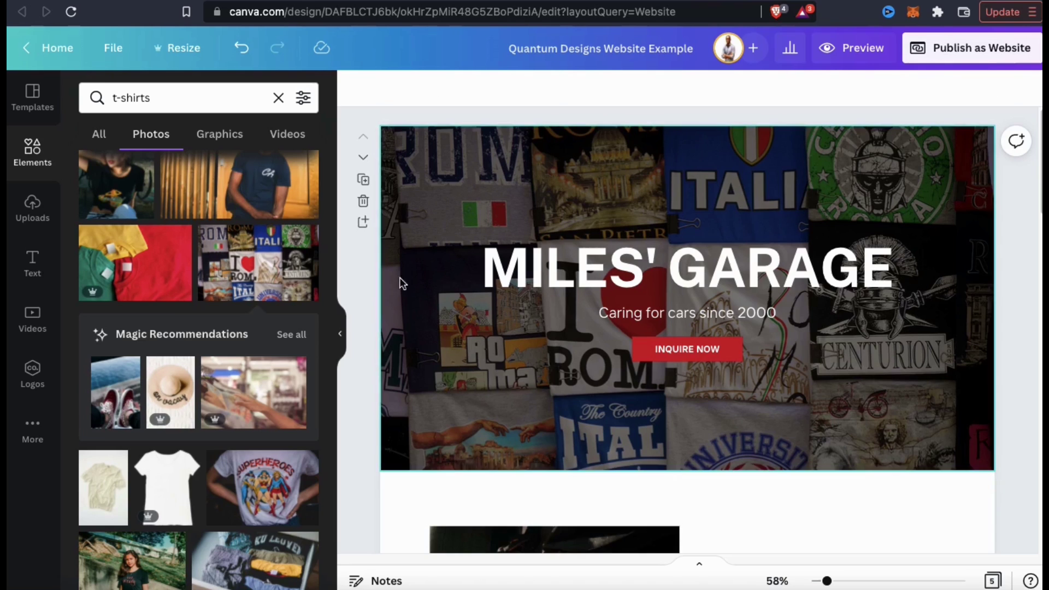
pyautogui.click(606, 287)
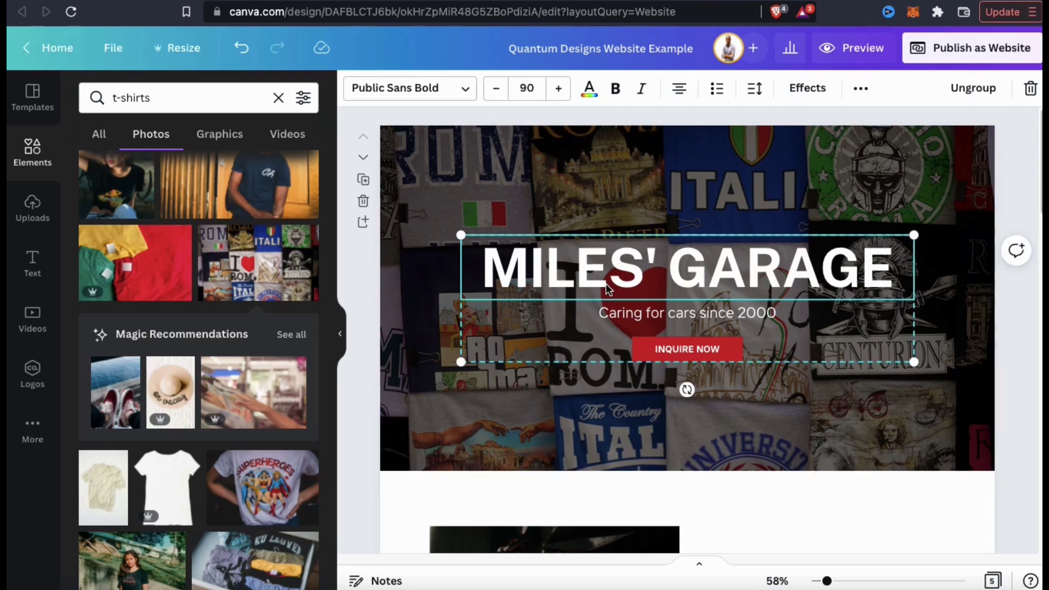
pyautogui.doubleClick(609, 273)
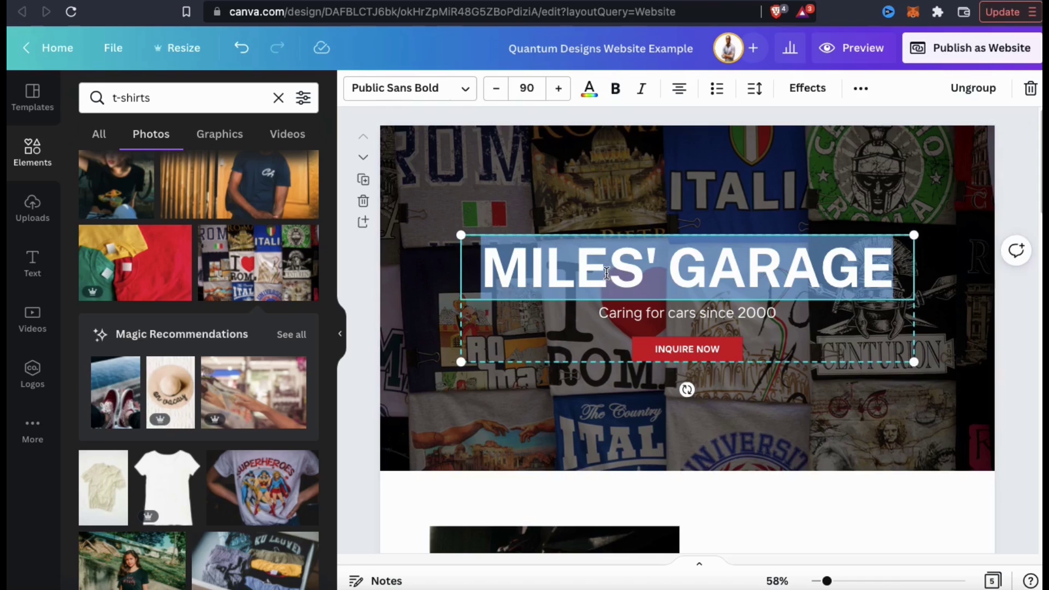
pyautogui.write('QUANTUM DESIGNS')
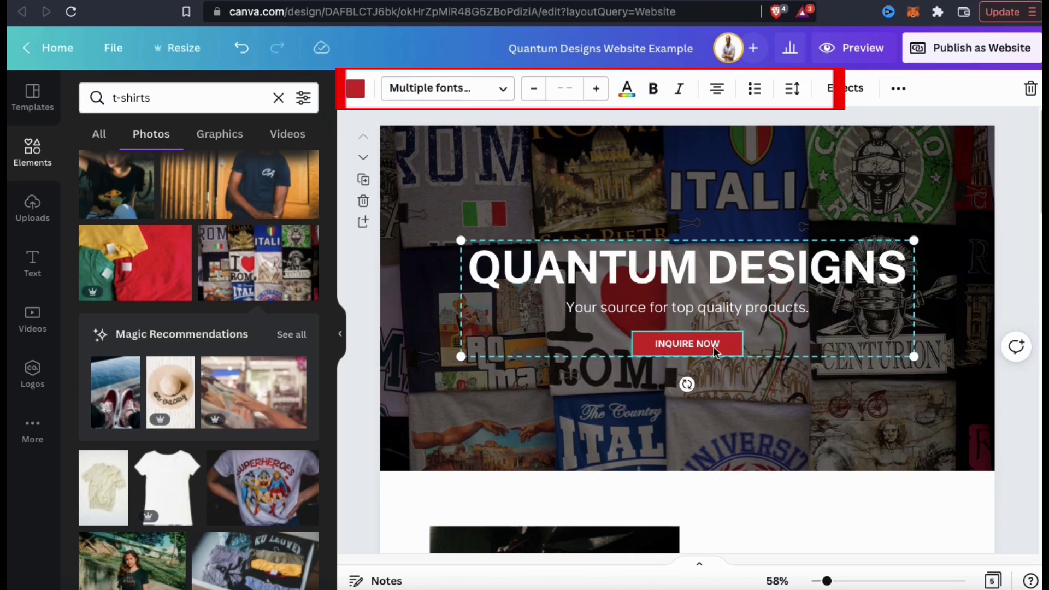
# Replace the INQUIRE NOW button text with SHOP NOW
pyautogui.doubleClick(707, 346)
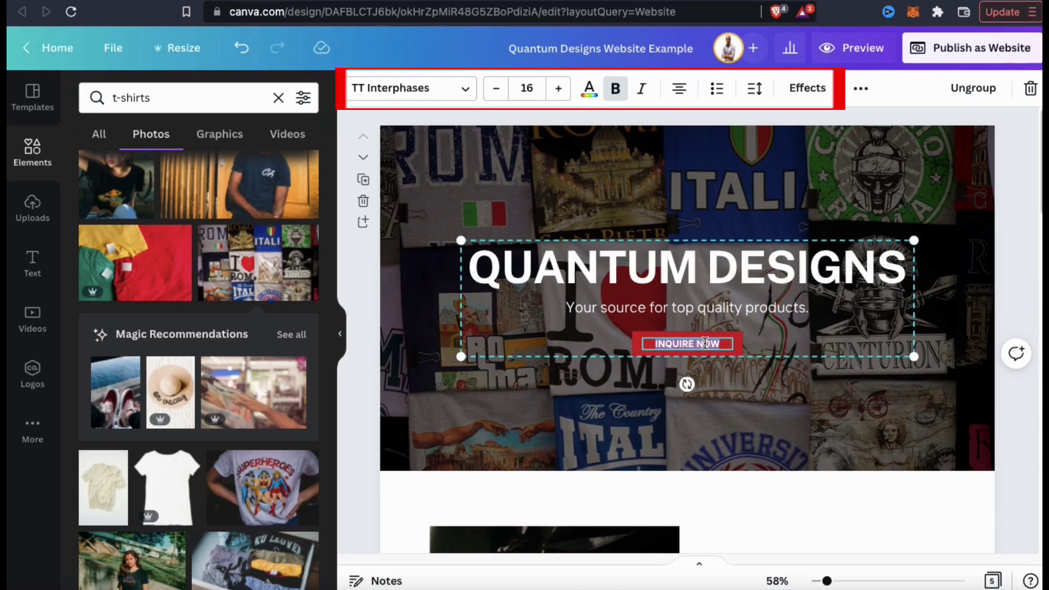
pyautogui.write('SHOP NOW')
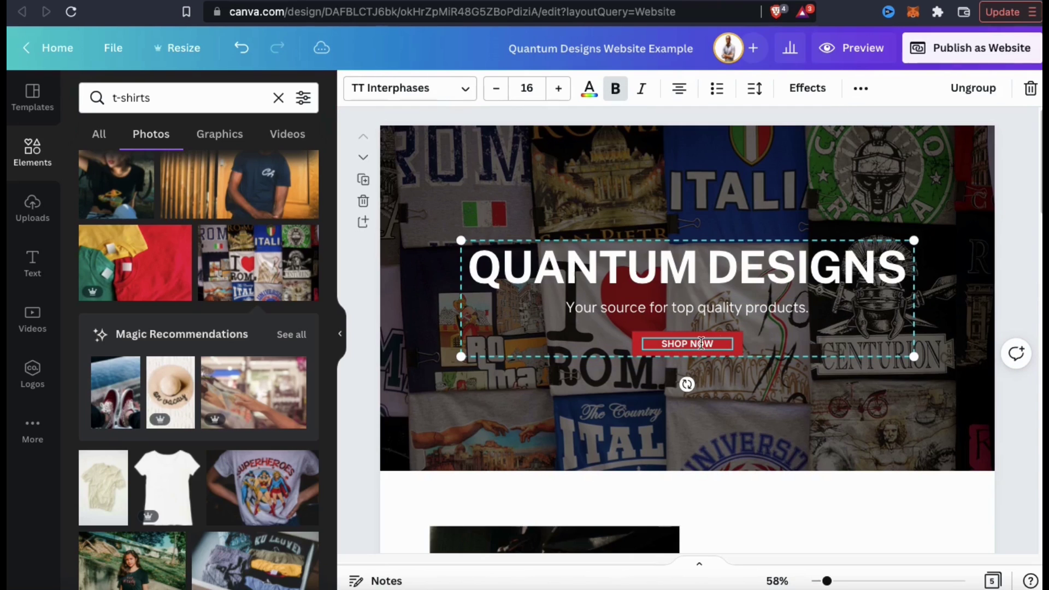
pyautogui.click(779, 371)
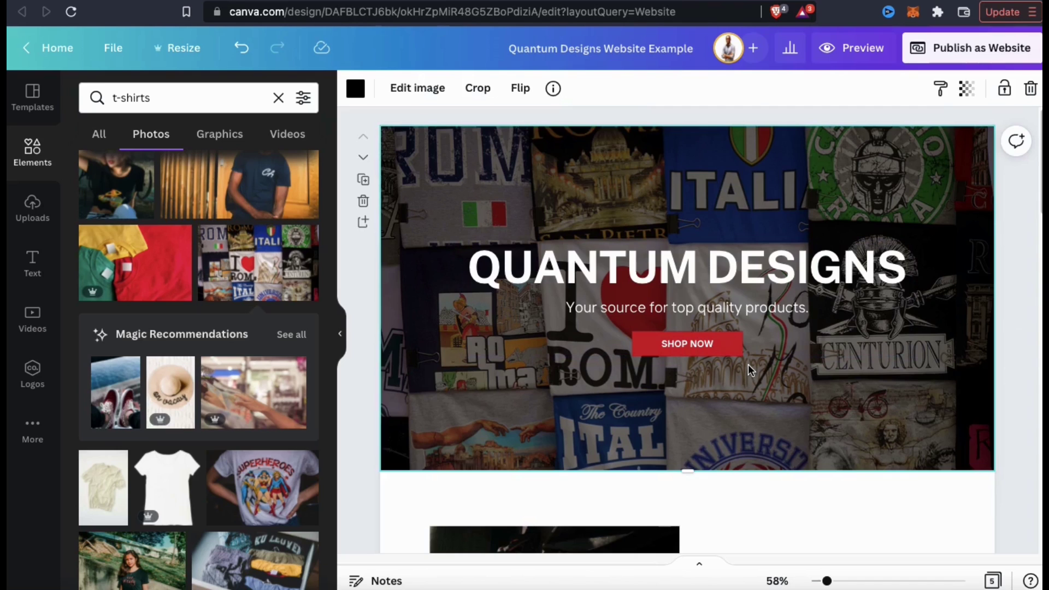
# Try light red, magenta and purple on the SHOP NOW button, then settle on bright red
pyautogui.click(730, 350)
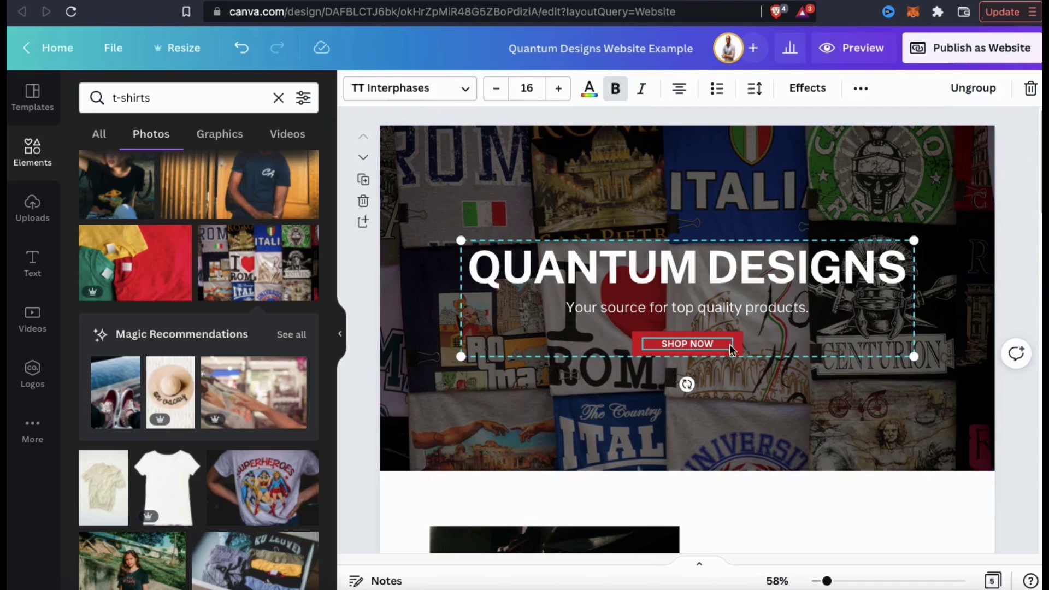
pyautogui.click(737, 343)
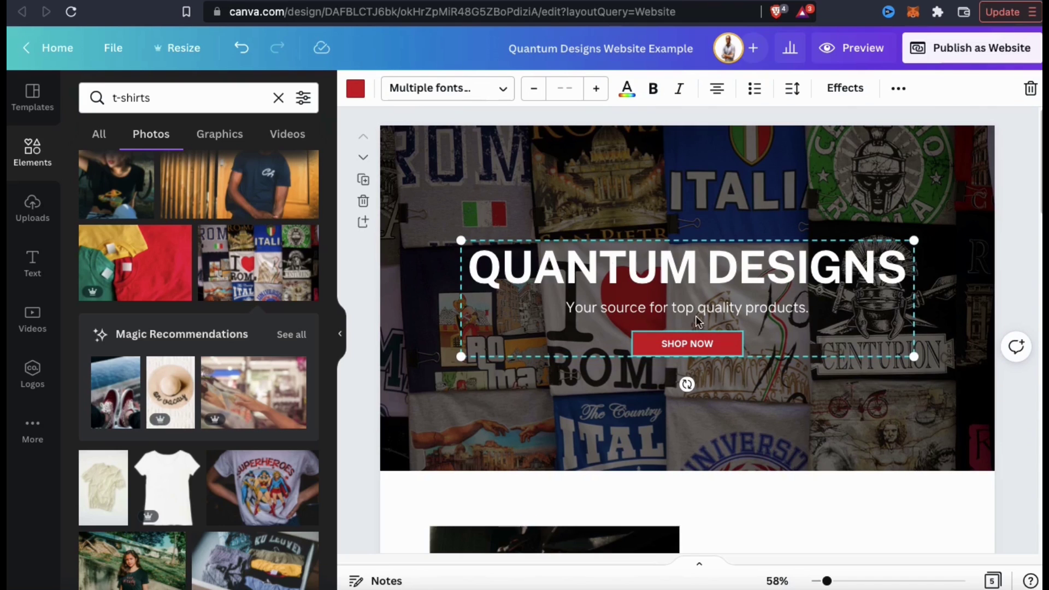
pyautogui.click(356, 91)
pyautogui.click(136, 429)
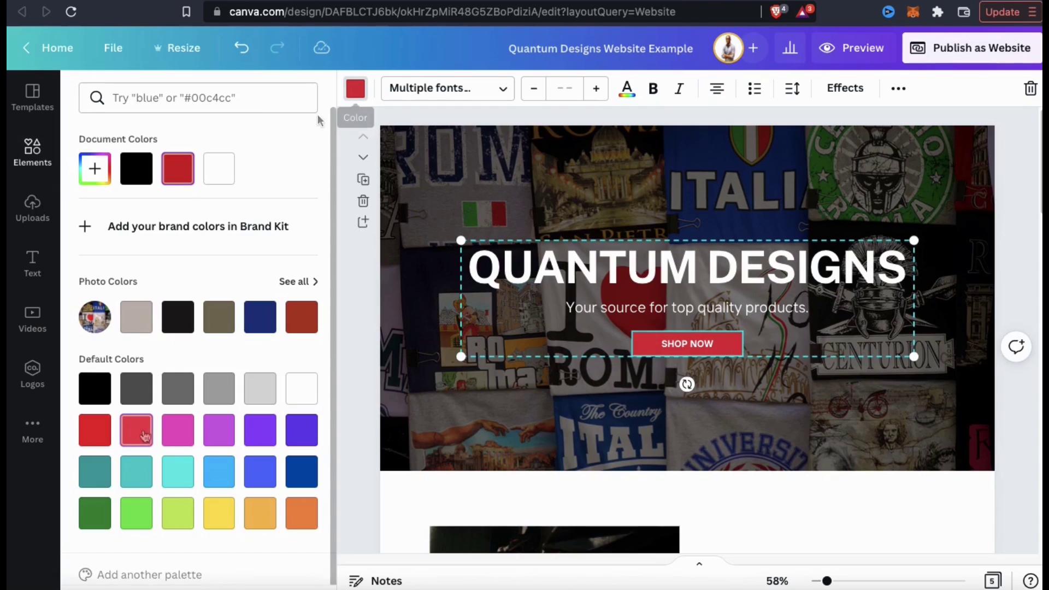
pyautogui.click(183, 434)
pyautogui.click(258, 430)
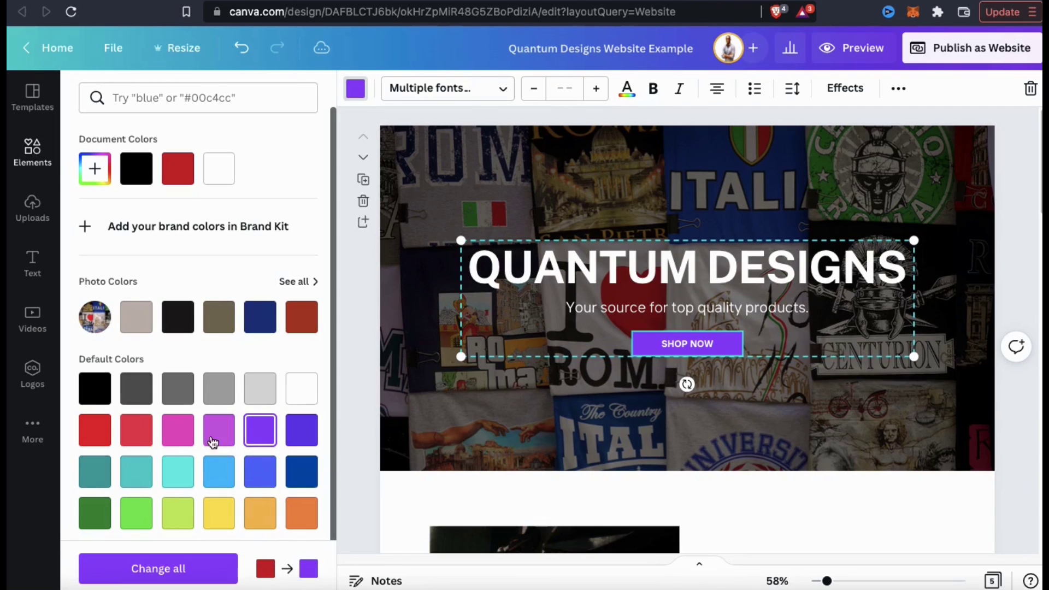
pyautogui.click(136, 443)
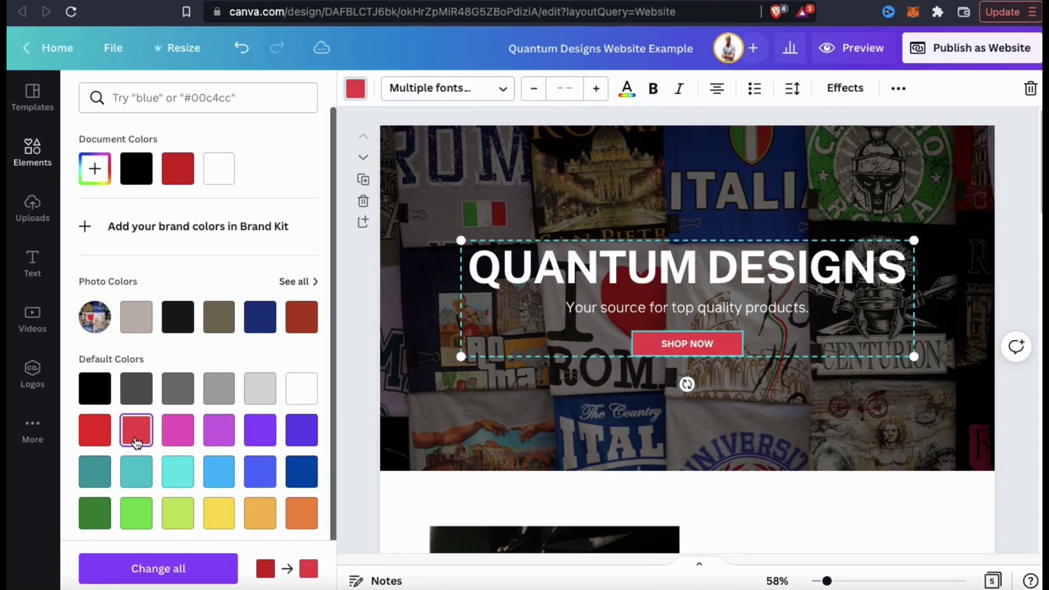
pyautogui.click(106, 437)
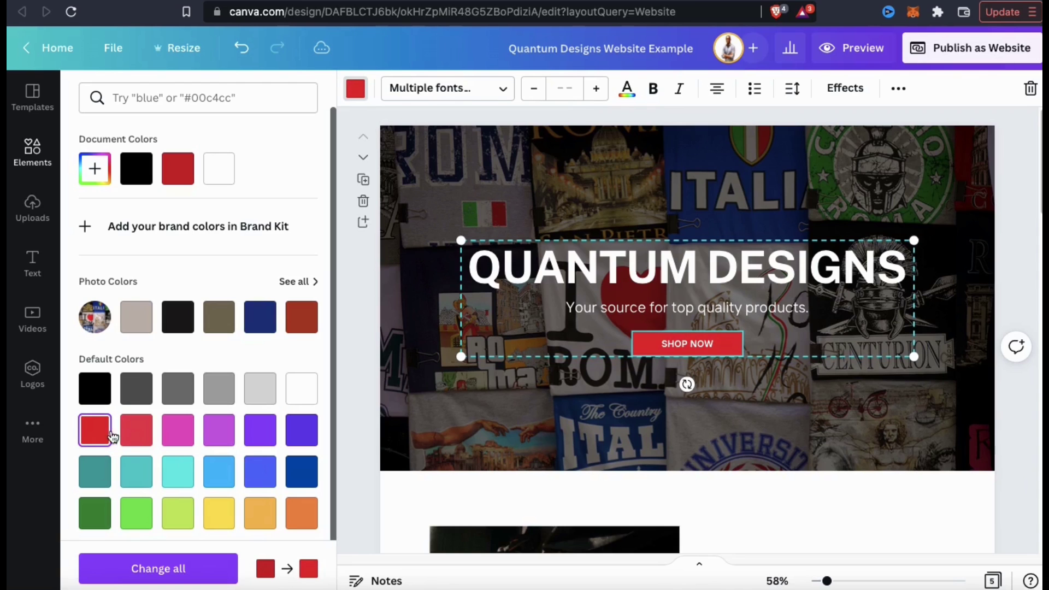
pyautogui.click(534, 417)
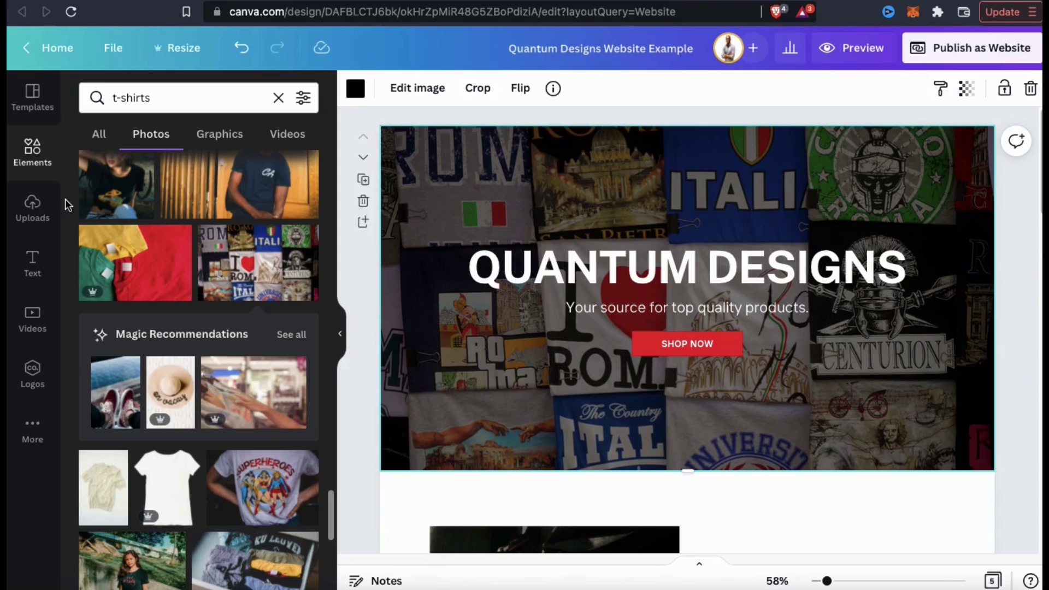
# Upload the red-and-white Quantum Designs logo and place it above the hero headline
pyautogui.click(30, 219)
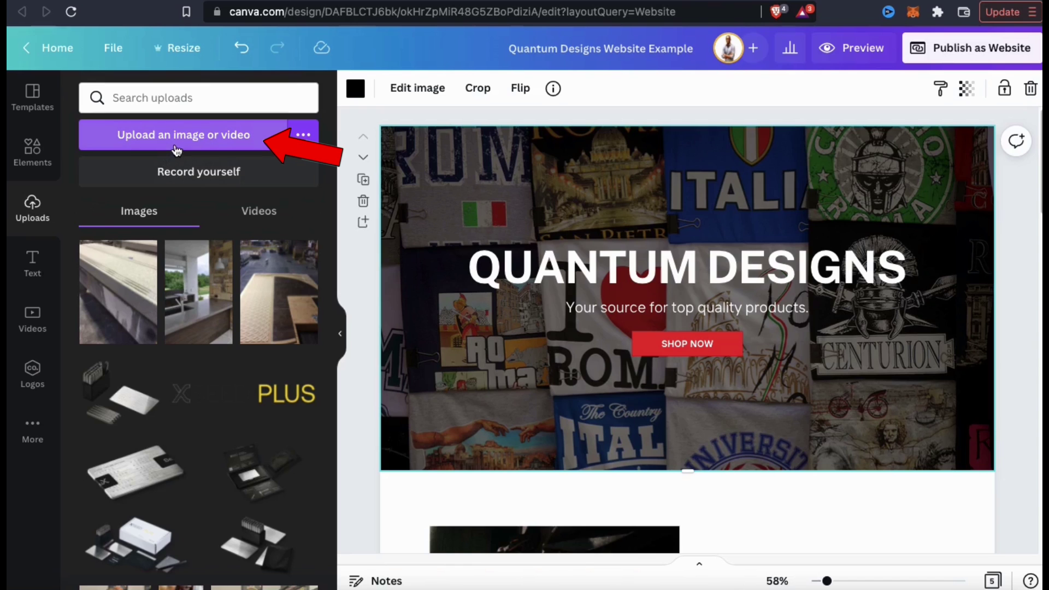
pyautogui.click(185, 143)
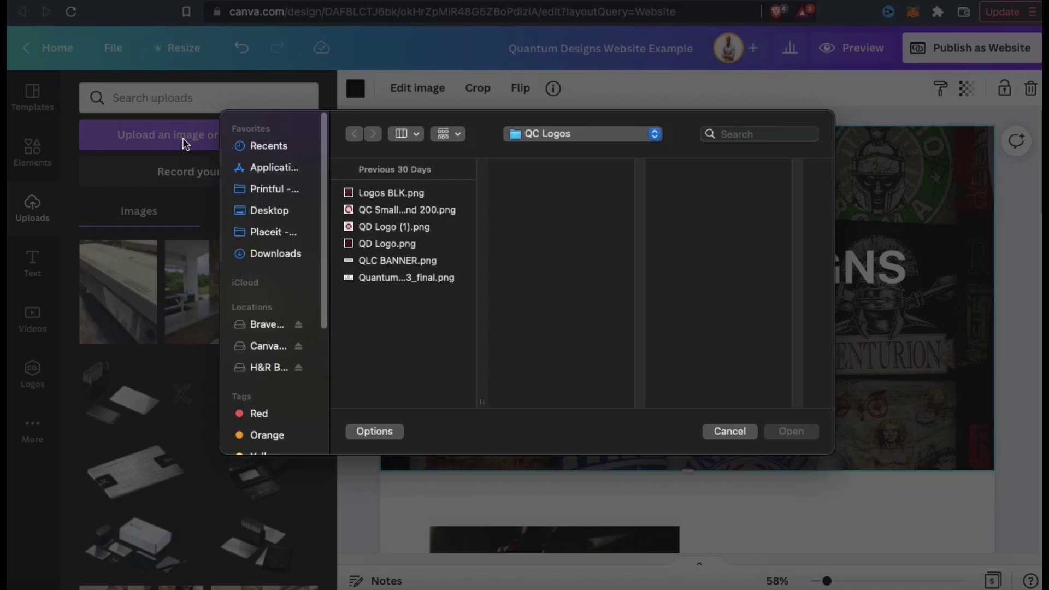
pyautogui.rightClick(182, 139)
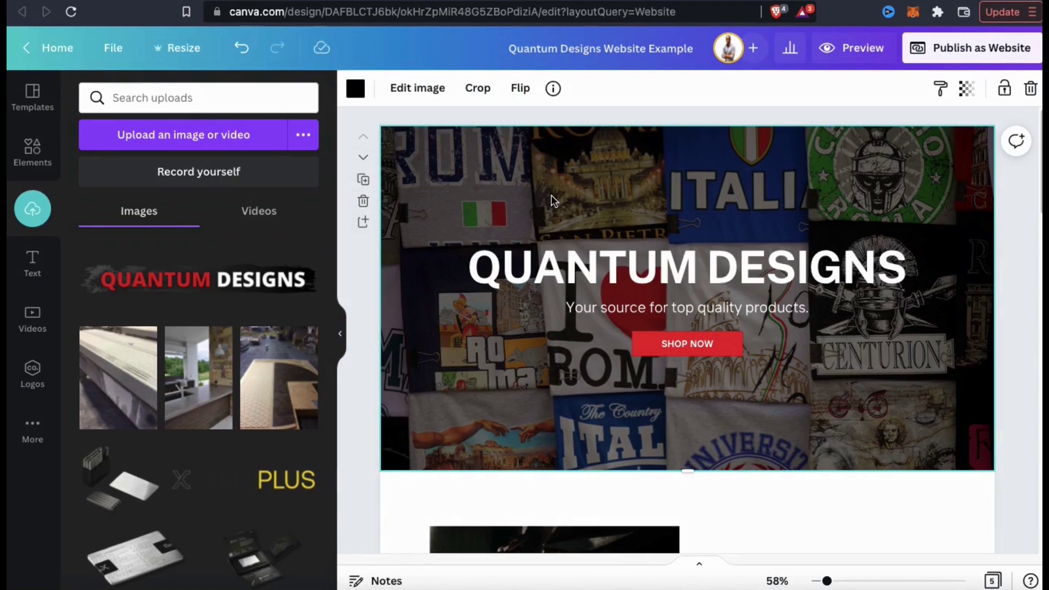
pyautogui.click(270, 284)
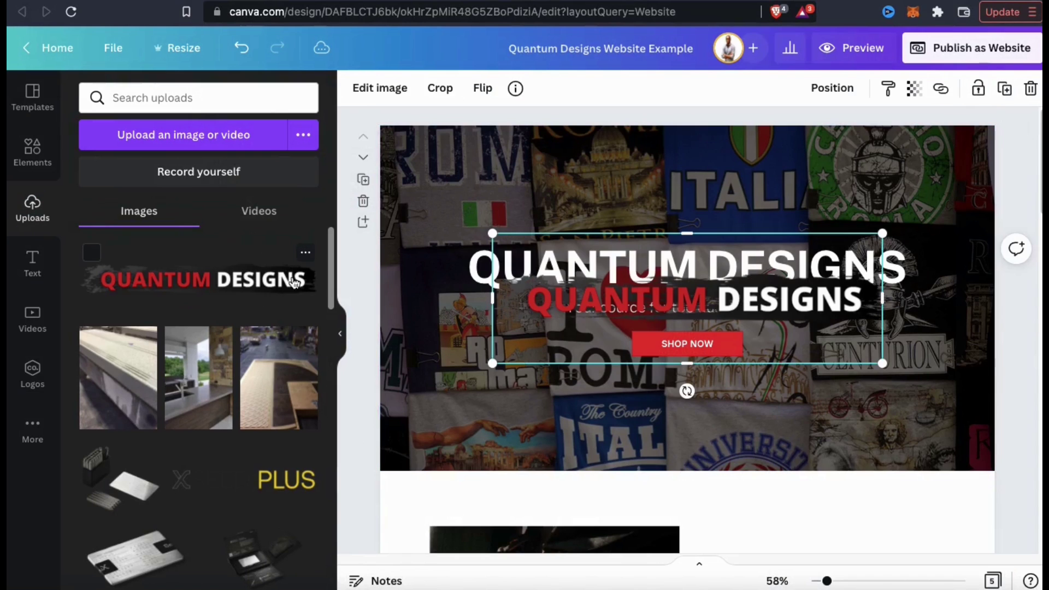
pyautogui.moveTo(599, 295); pyautogui.dragTo(597, 189)
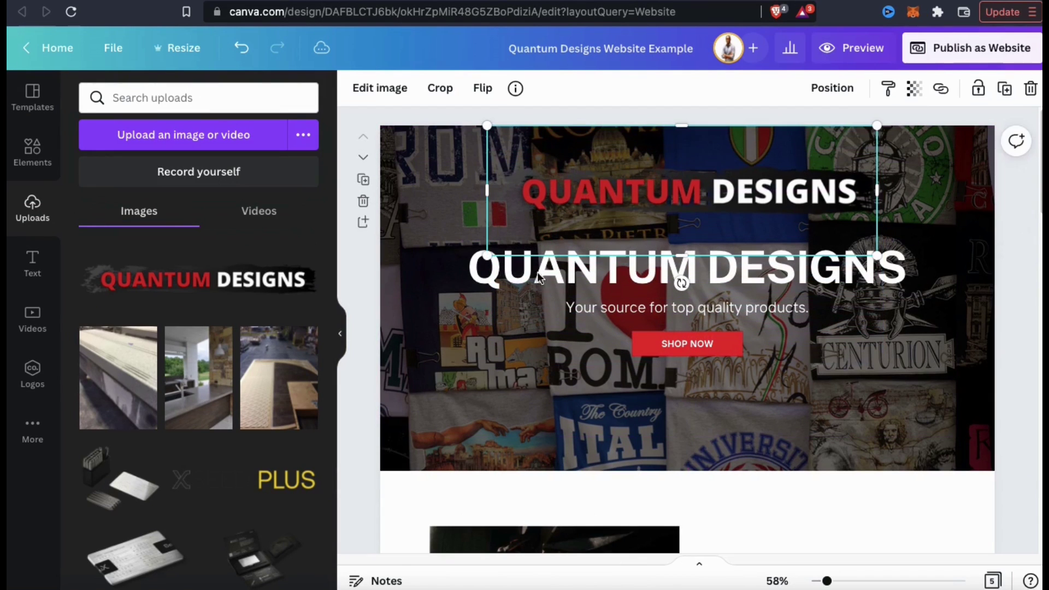
# Delete the QUANTUM DESIGNS heading text and enlarge the logo into its place above the tagline
pyautogui.click(522, 277)
pyautogui.tripleClick(524, 276)
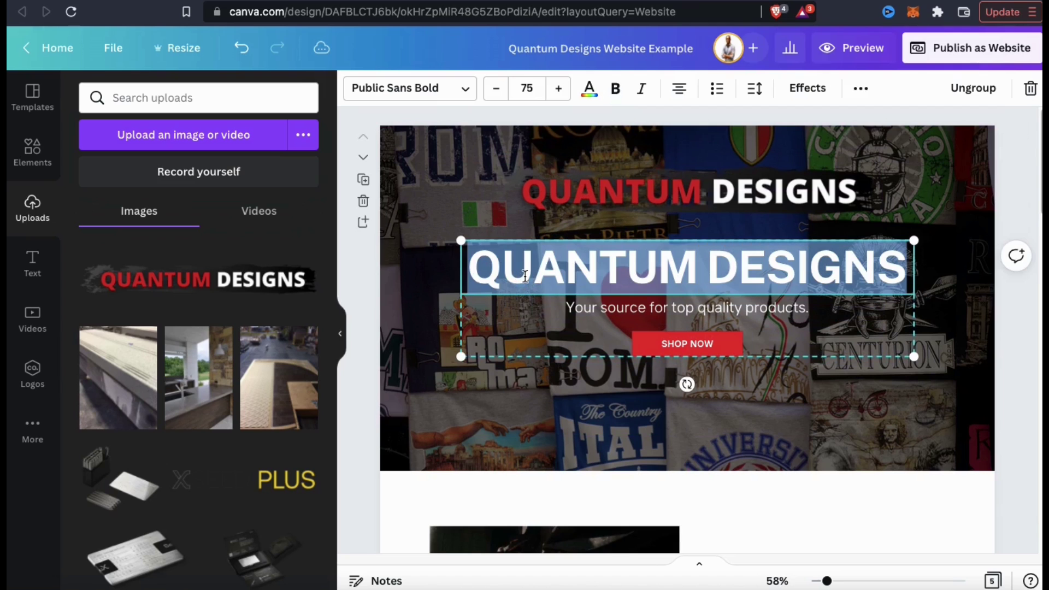
pyautogui.press('BackSpace')
pyautogui.click(477, 225)
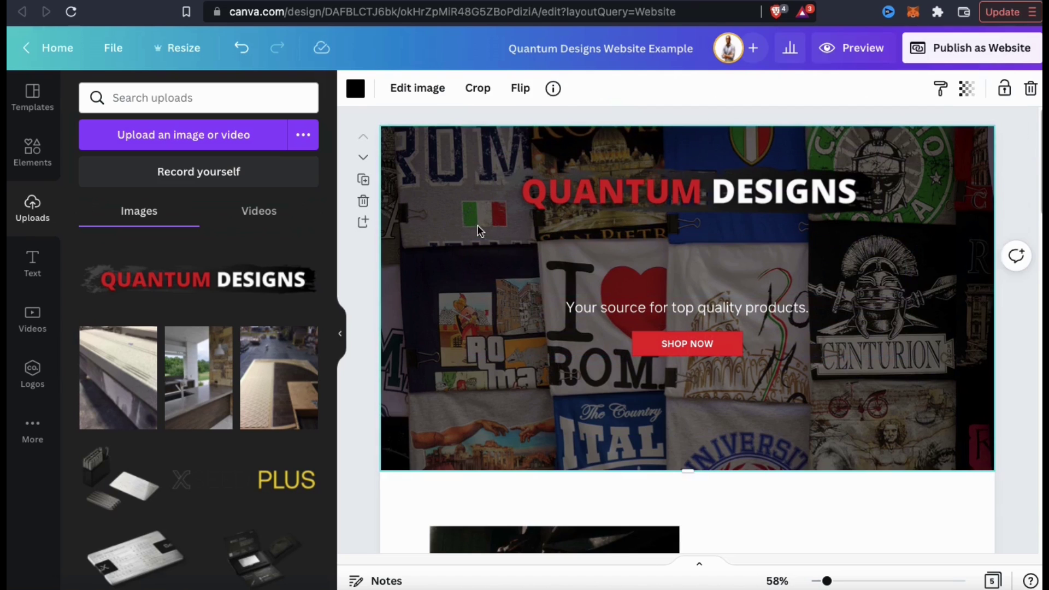
pyautogui.click(584, 207)
pyautogui.moveTo(585, 206); pyautogui.dragTo(650, 277)
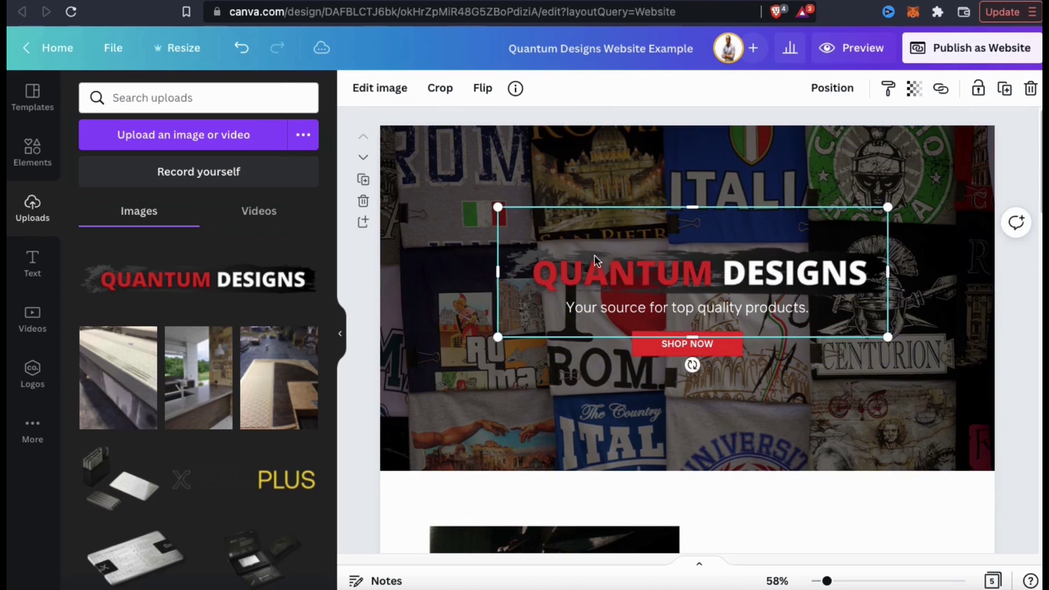
pyautogui.moveTo(499, 206); pyautogui.dragTo(390, 171)
pyautogui.moveTo(610, 266); pyautogui.dragTo(659, 273)
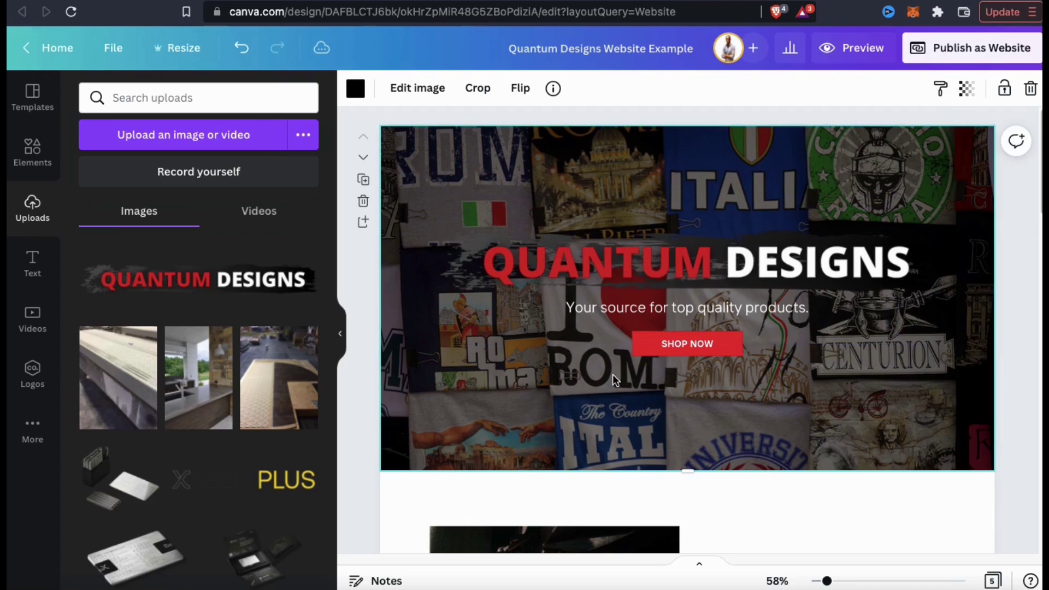
# Make the tagline bold in the Open Sauce font
pyautogui.click(594, 310)
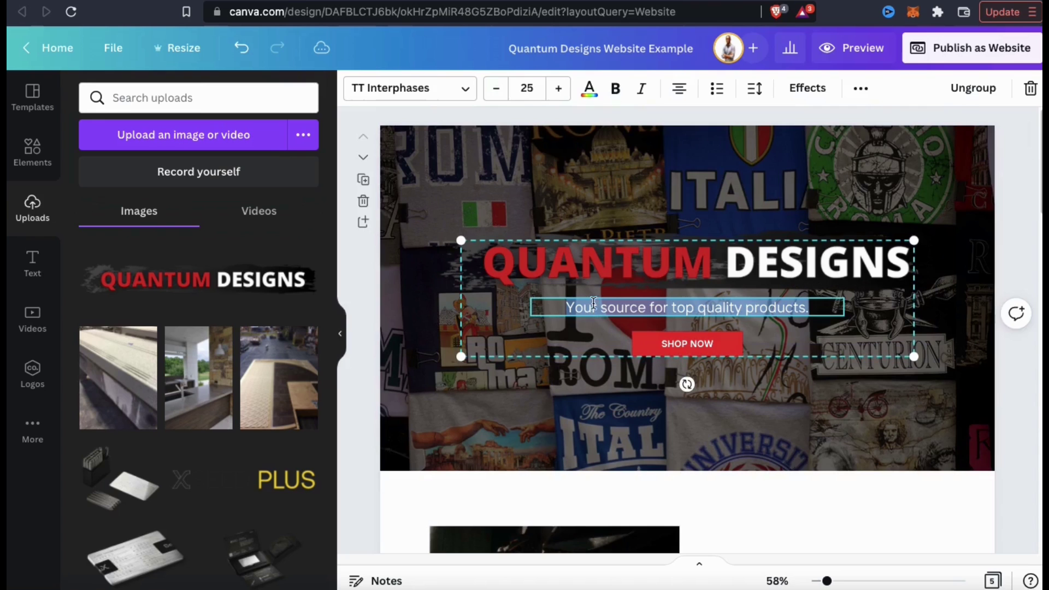
pyautogui.click(615, 89)
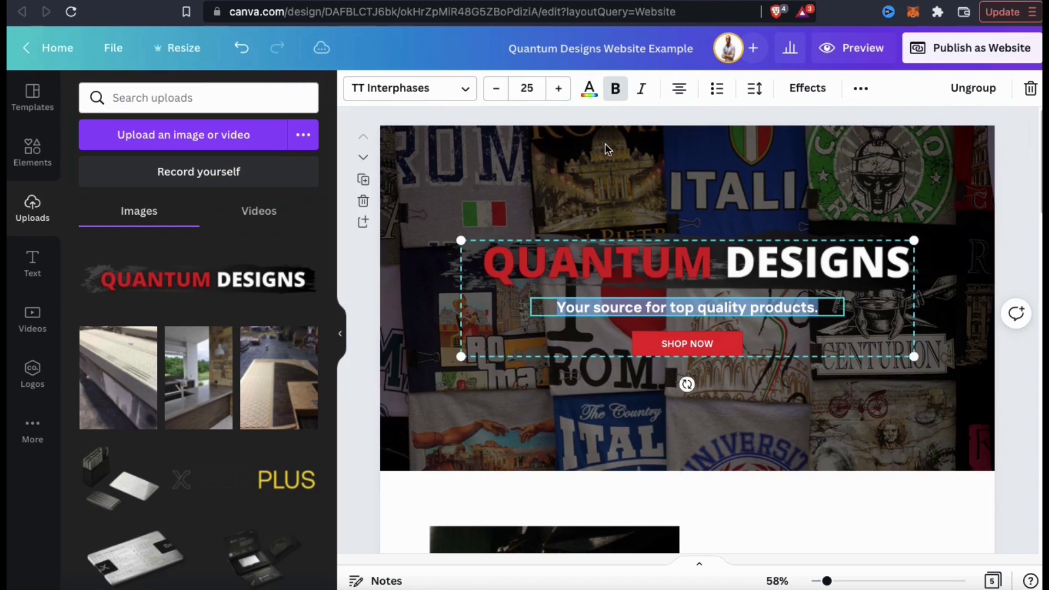
pyautogui.click(464, 94)
pyautogui.click(162, 295)
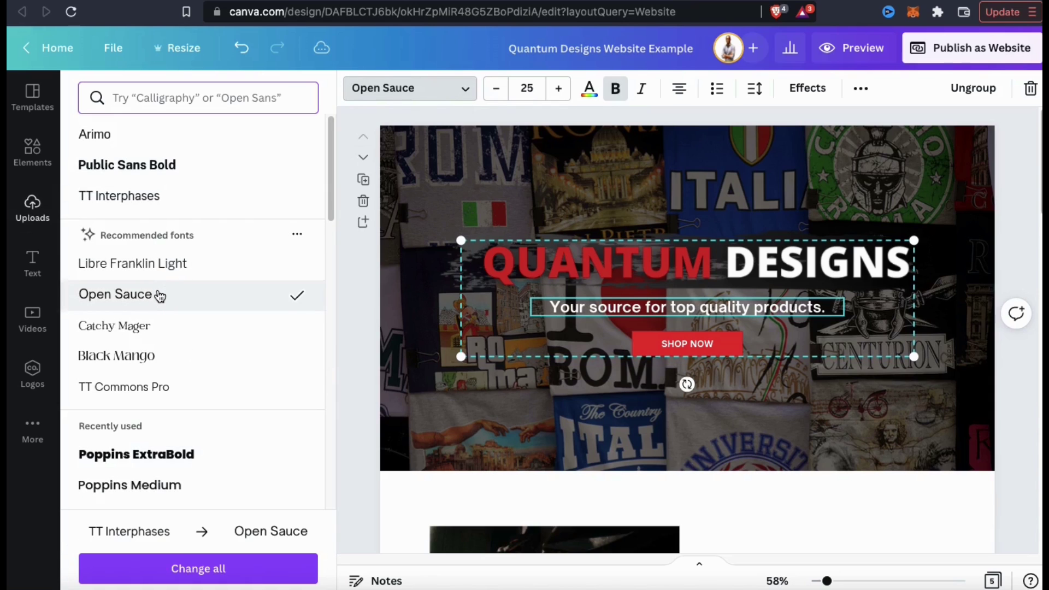
pyautogui.press('Escape')
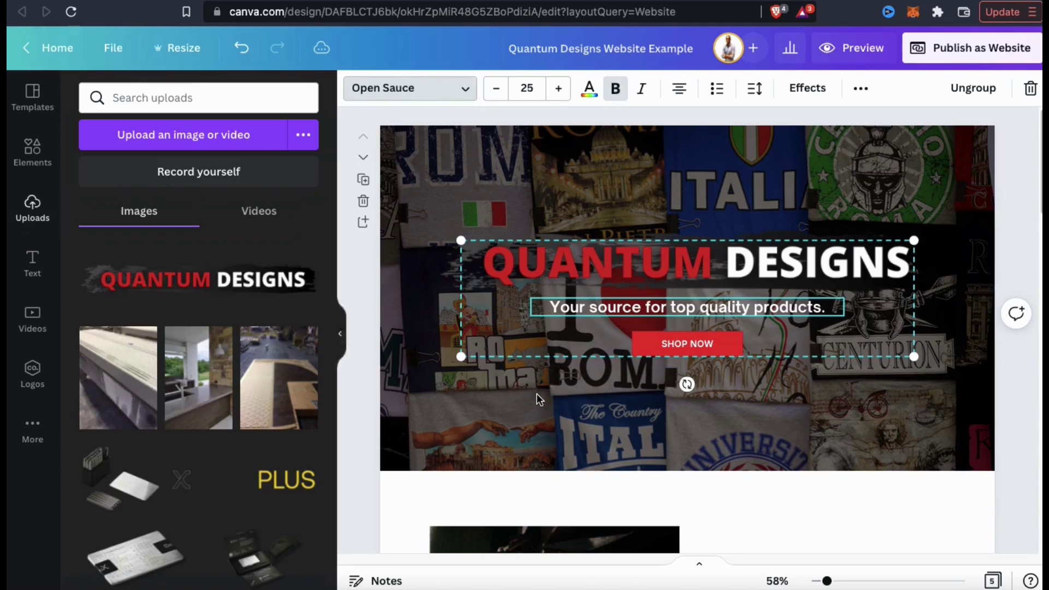
pyautogui.click(534, 393)
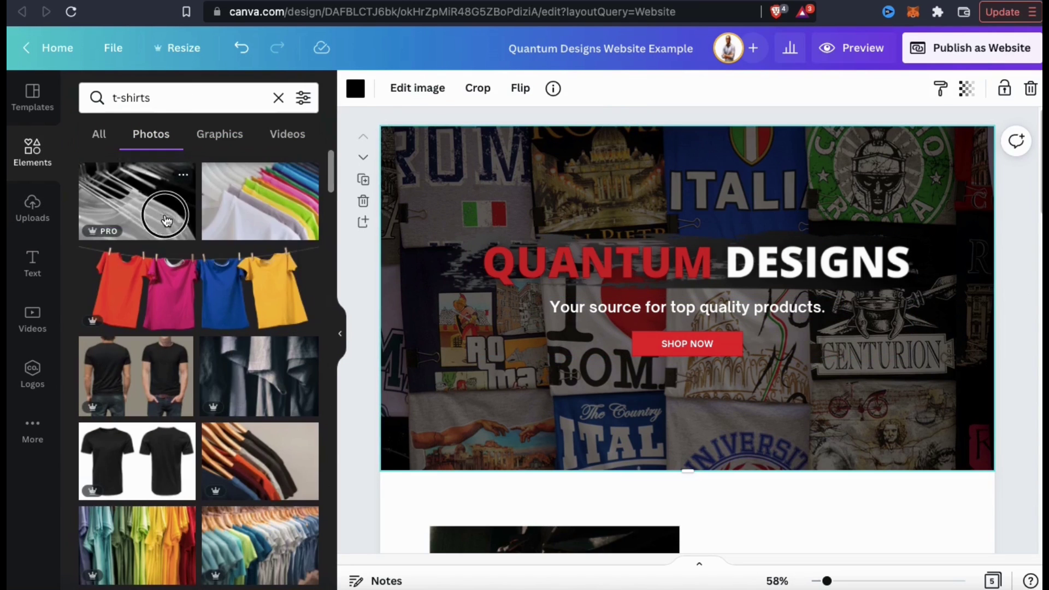
# Set the black-and-white shirts-on-hangers photo as the hero background and raise the heading block
pyautogui.moveTo(159, 206); pyautogui.dragTo(421, 258)
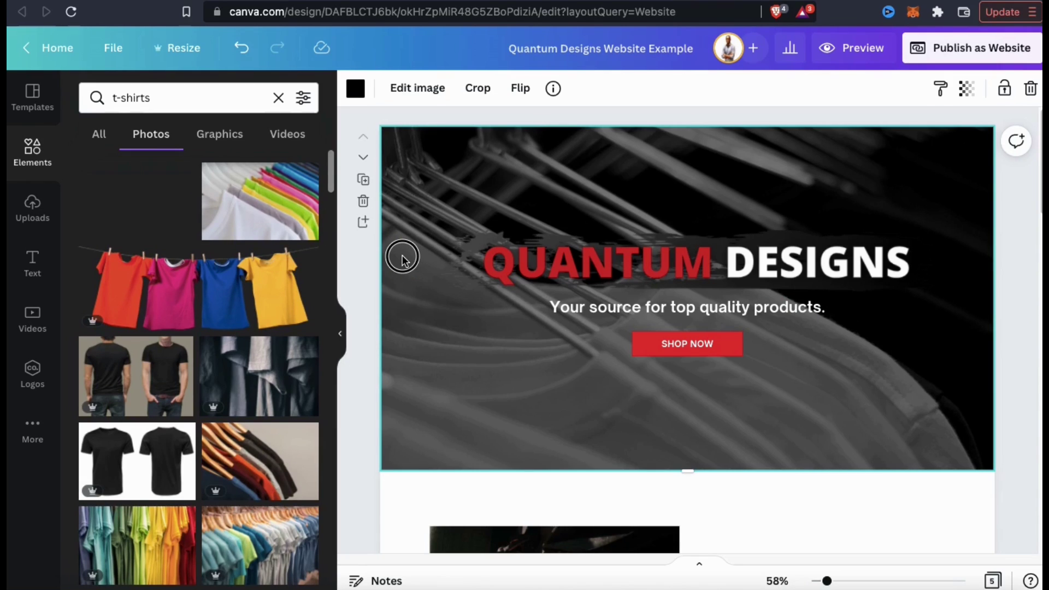
pyautogui.moveTo(402, 258); pyautogui.dragTo(404, 263)
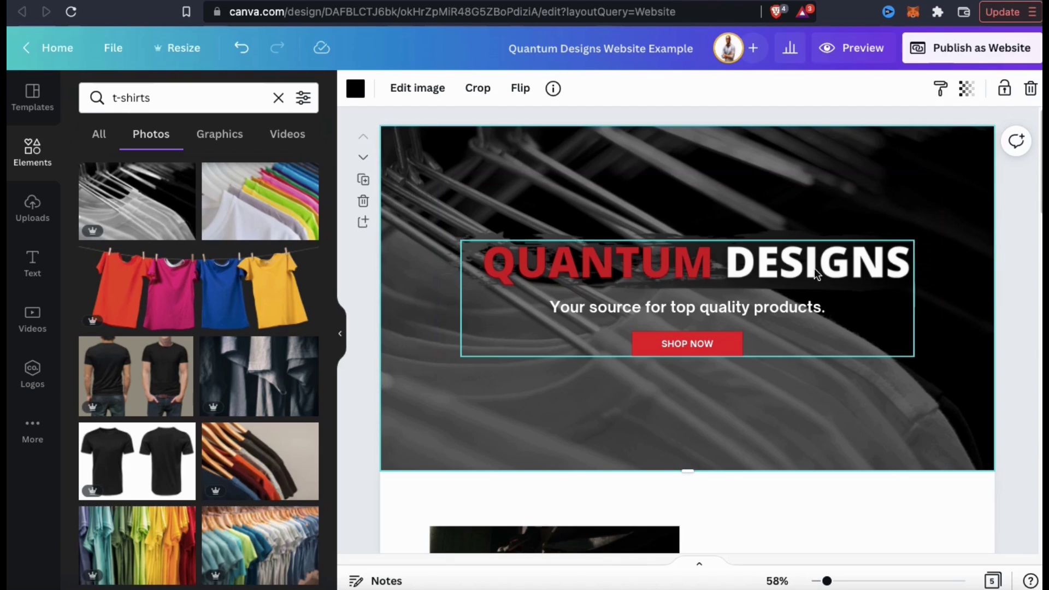
pyautogui.click(730, 267)
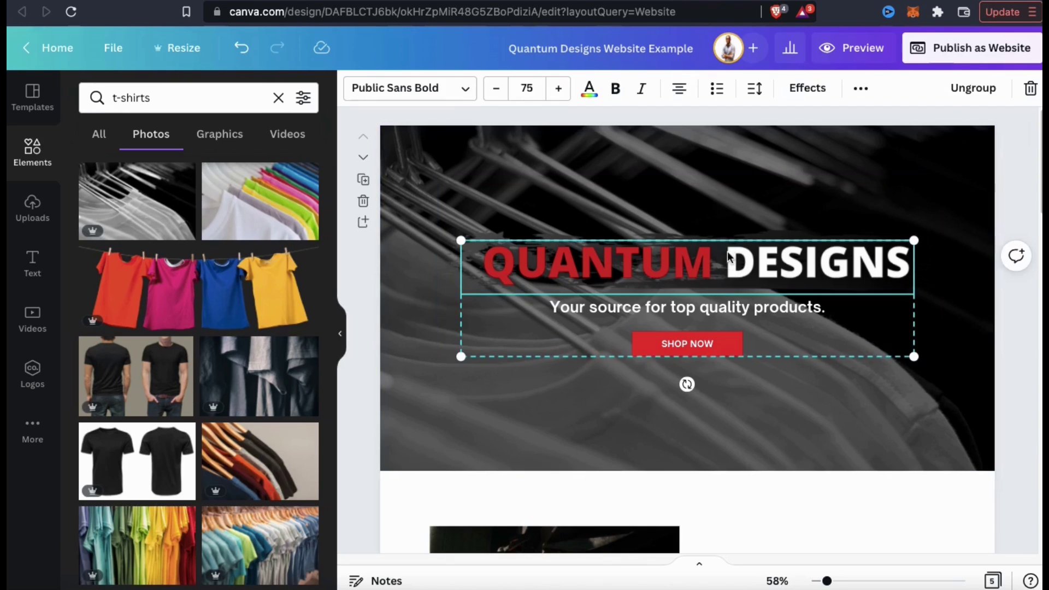
pyautogui.click(724, 233)
pyautogui.moveTo(723, 232); pyautogui.dragTo(723, 217)
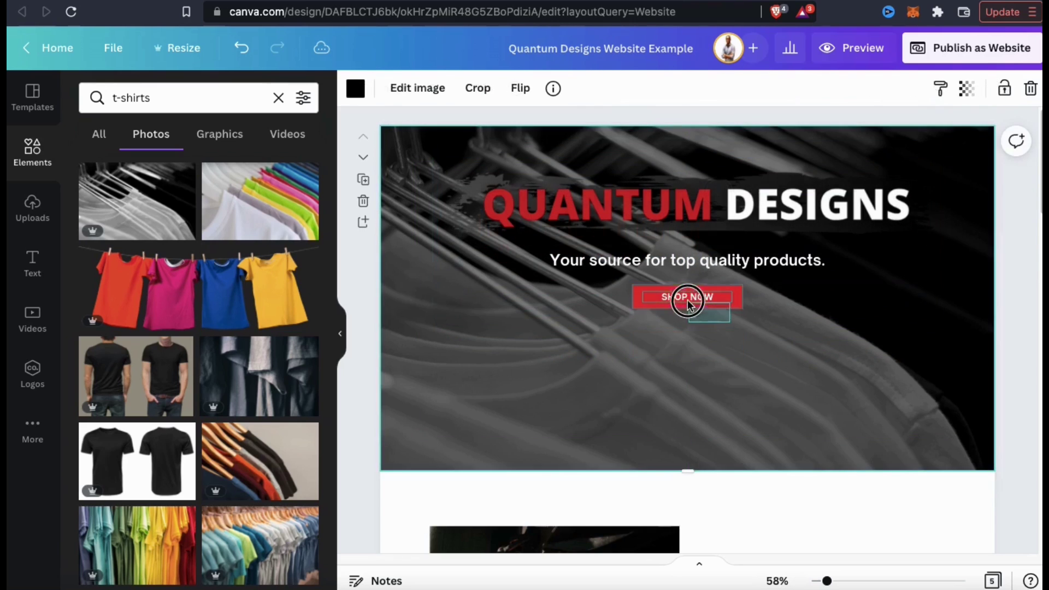
# Move the SHOP NOW button lower on the hero page
pyautogui.click(685, 298)
pyautogui.moveTo(694, 302); pyautogui.dragTo(692, 433)
pyautogui.click(481, 354)
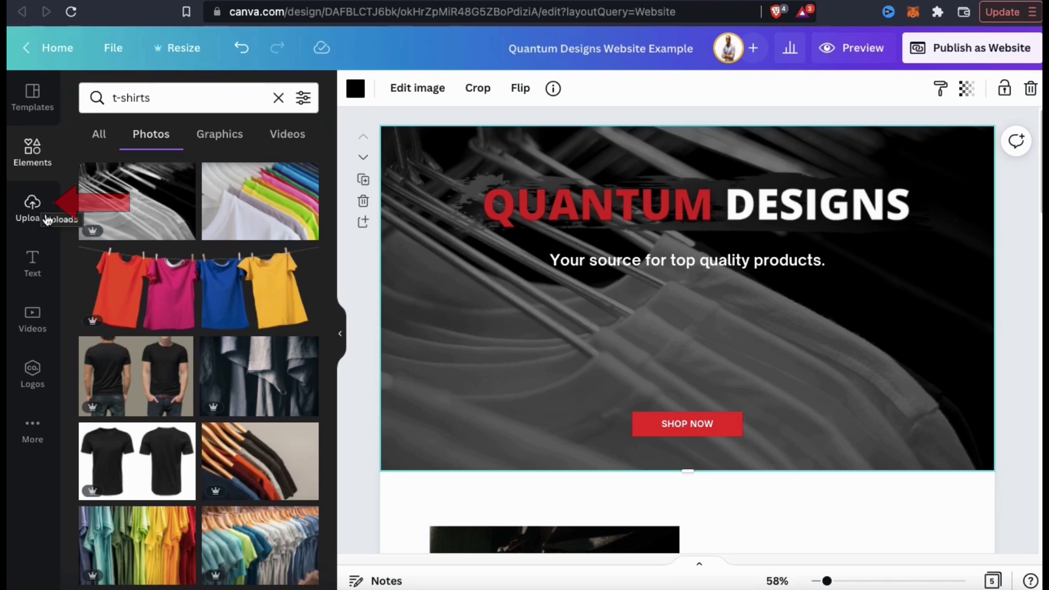
pyautogui.click(26, 217)
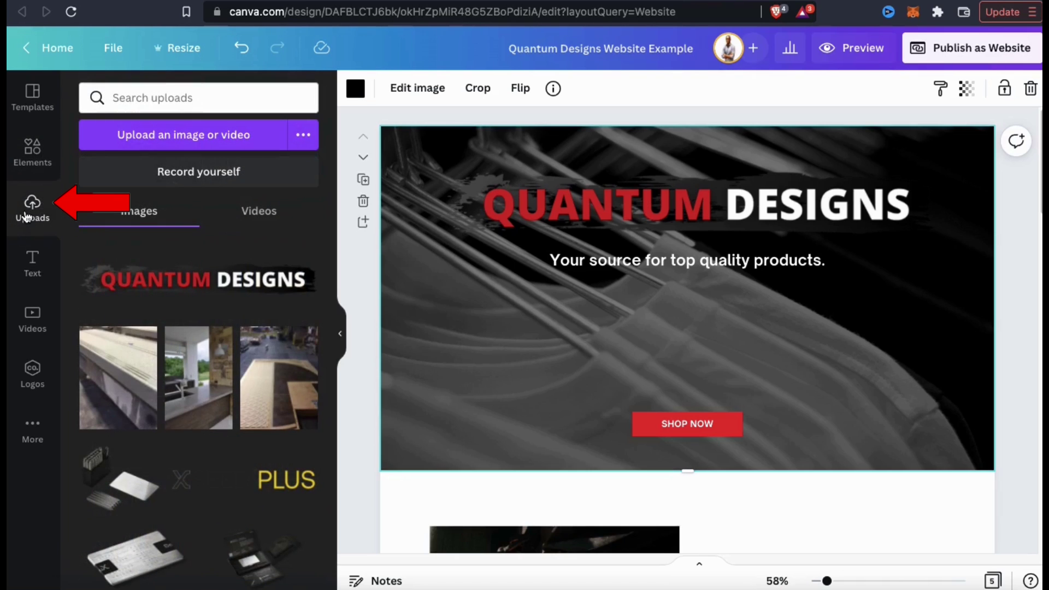
# Upload the tablet-mockup video, shrink it, and centre it between the tagline and SHOP NOW
pyautogui.click(180, 142)
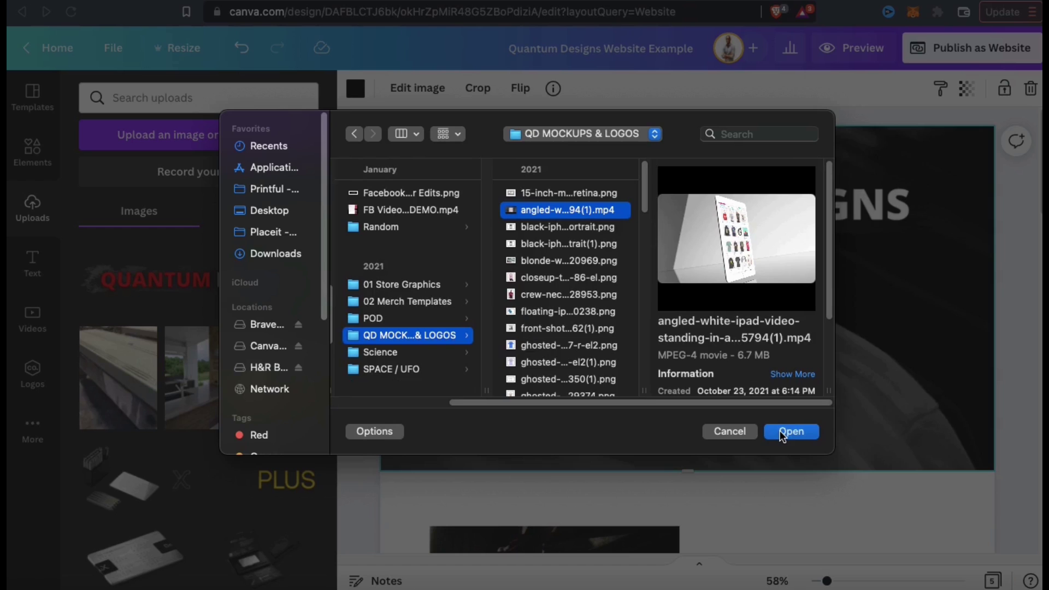
pyautogui.click(783, 434)
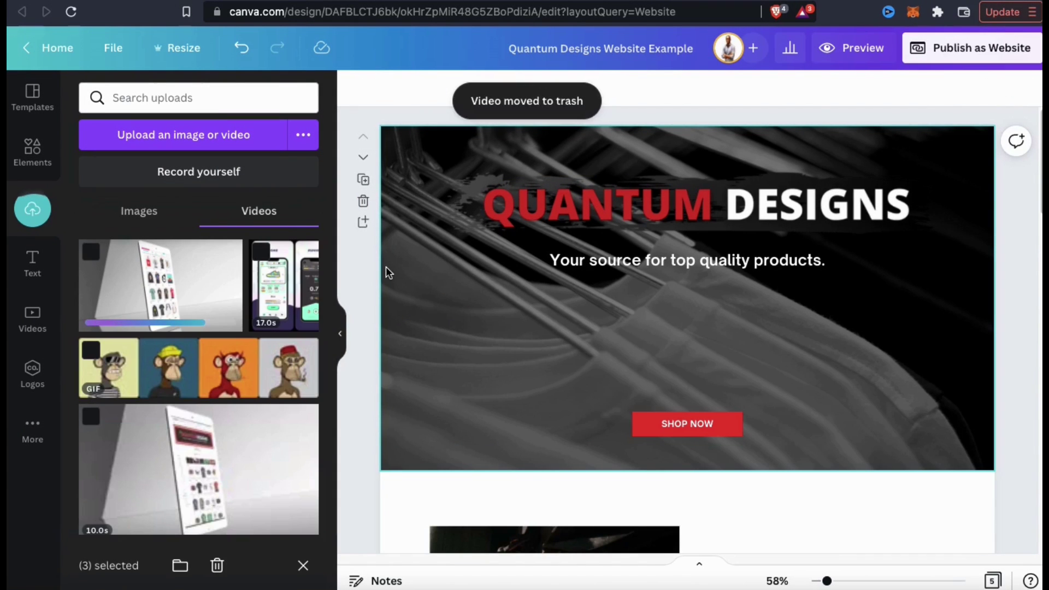
pyautogui.moveTo(148, 286); pyautogui.dragTo(538, 284)
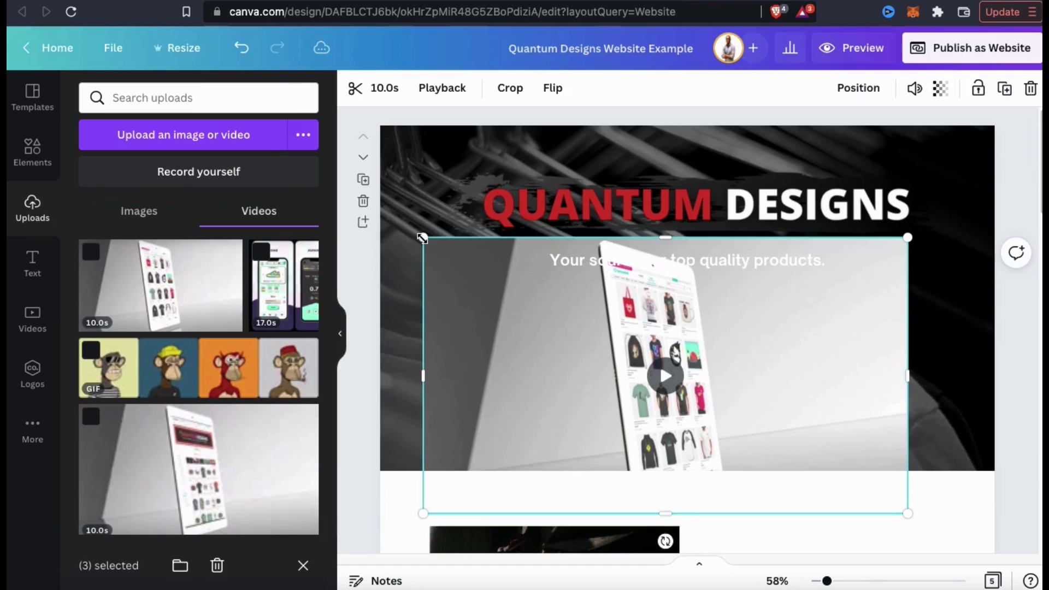
pyautogui.moveTo(423, 238); pyautogui.dragTo(613, 345)
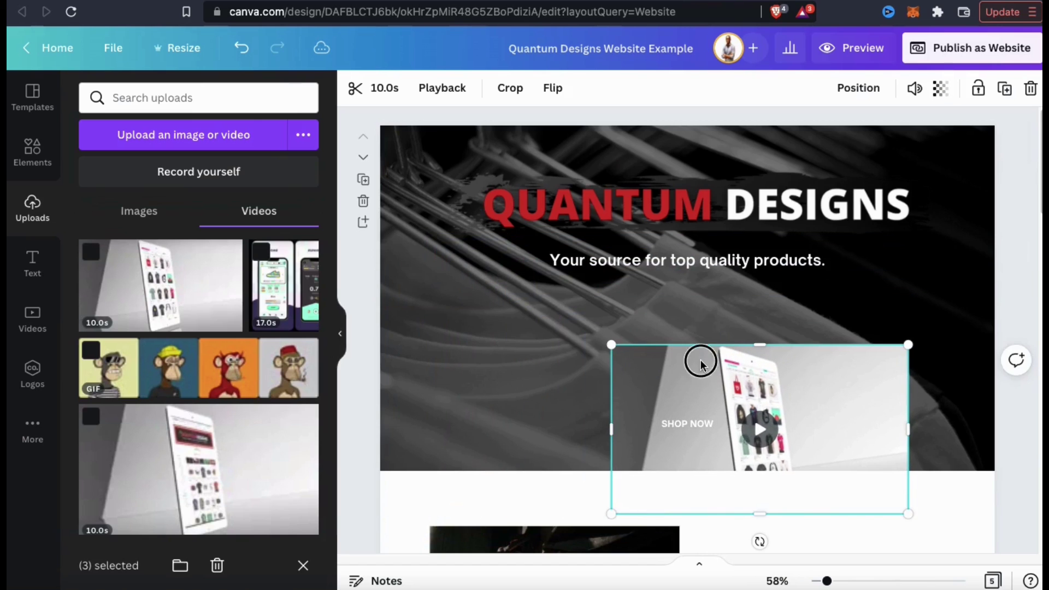
pyautogui.moveTo(701, 363); pyautogui.dragTo(667, 325)
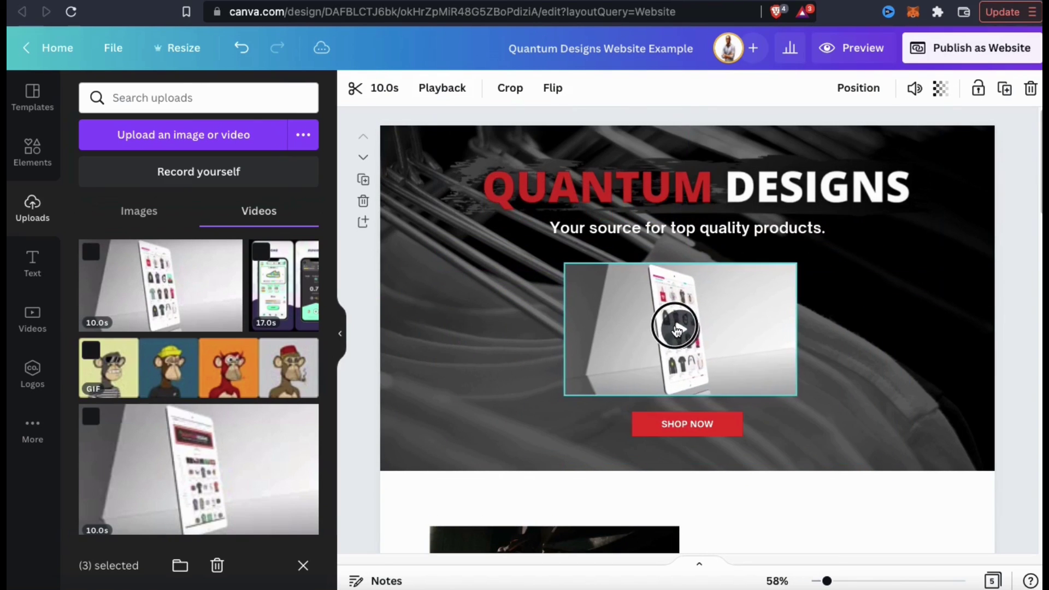
pyautogui.click(690, 421)
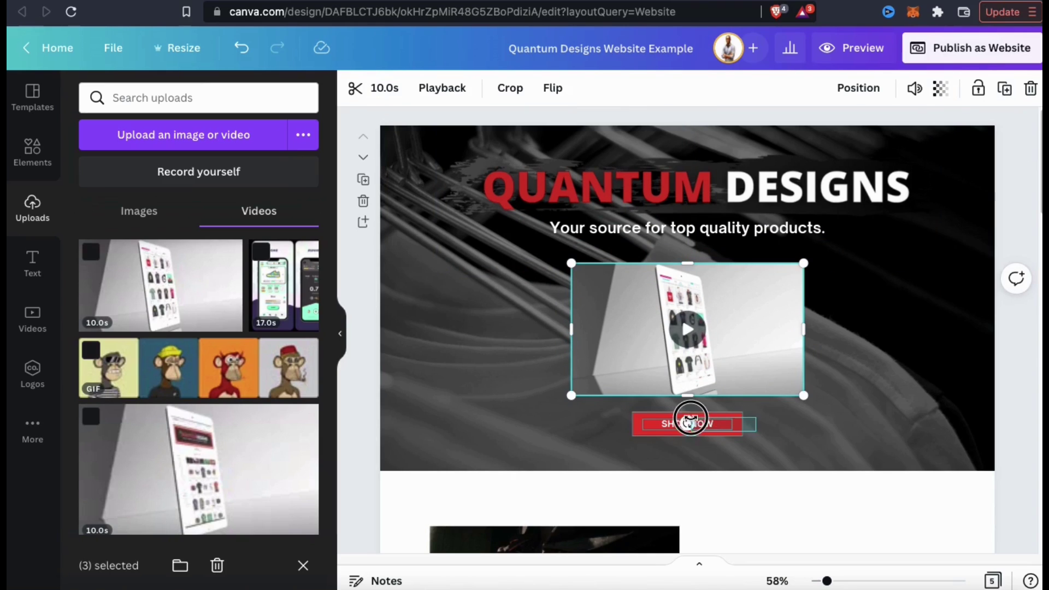
pyautogui.moveTo(713, 420); pyautogui.dragTo(707, 435)
# Add a red square from Lines & Shapes and stretch it over the hero video
pyautogui.click(517, 372)
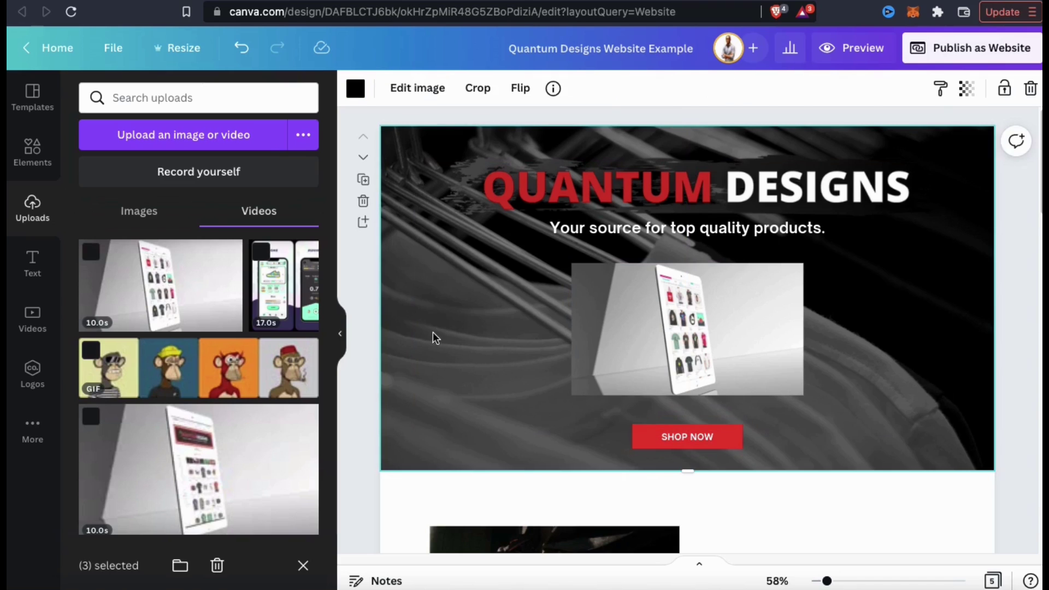
pyautogui.click(42, 164)
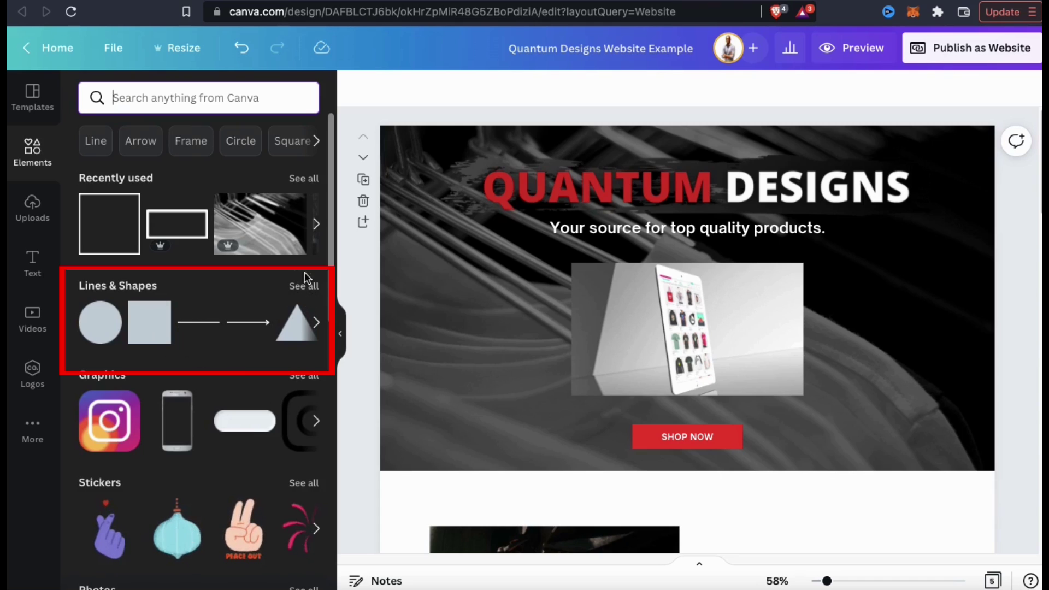
pyautogui.click(303, 287)
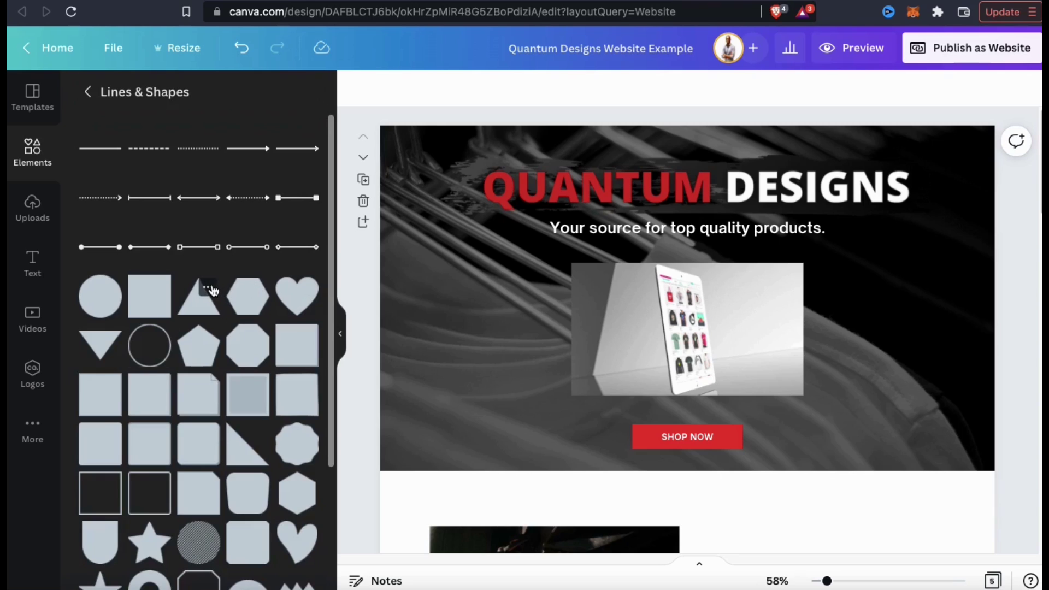
pyautogui.click(149, 299)
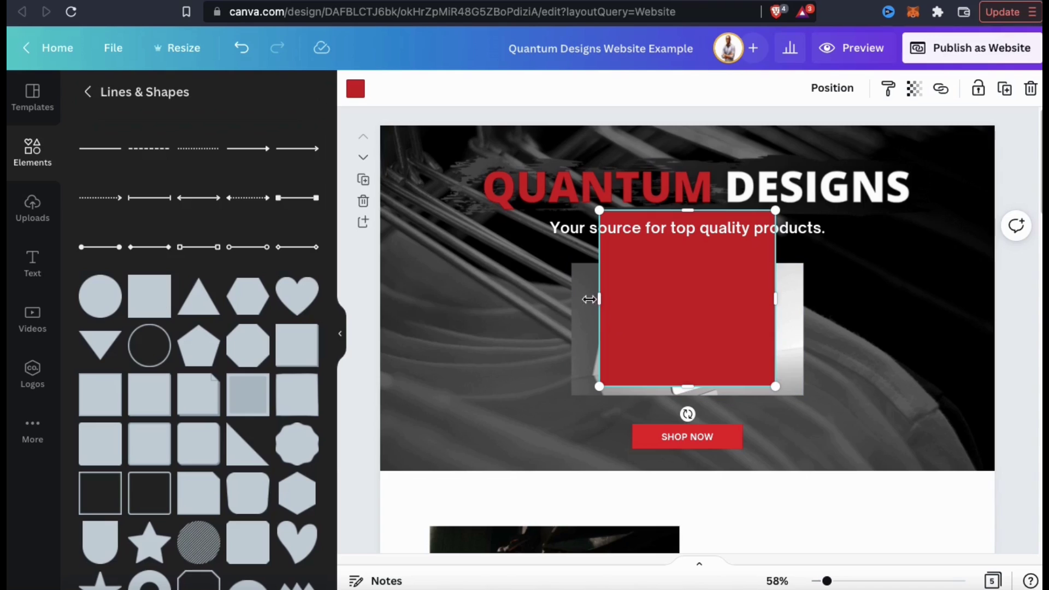
pyautogui.moveTo(595, 299); pyautogui.dragTo(563, 300)
pyautogui.moveTo(644, 291); pyautogui.dragTo(691, 322)
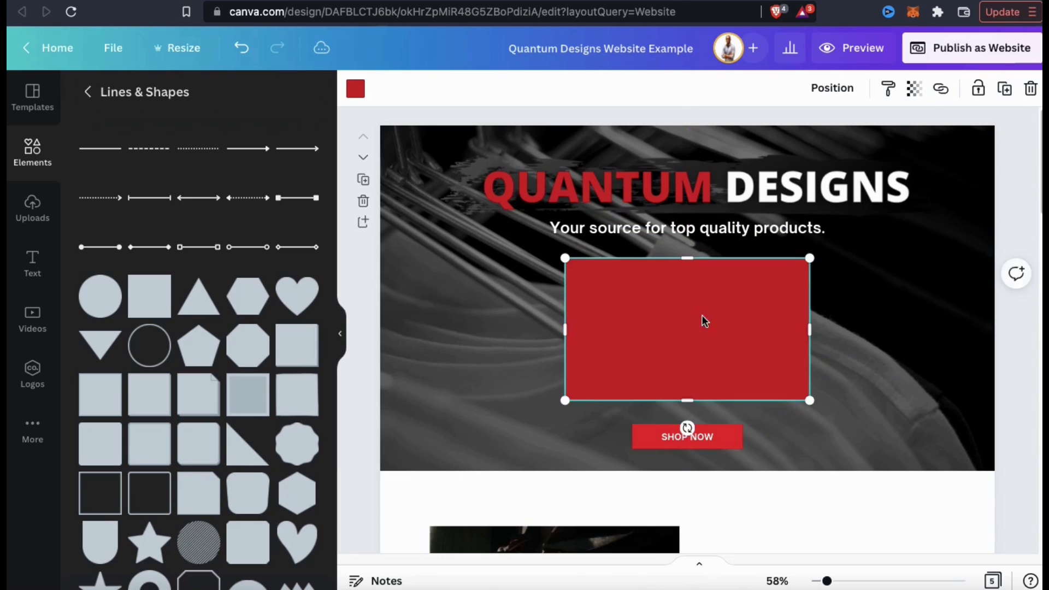
# Send the red rectangle behind the video so it shows as a border frame
pyautogui.click(831, 88)
pyautogui.click(790, 136)
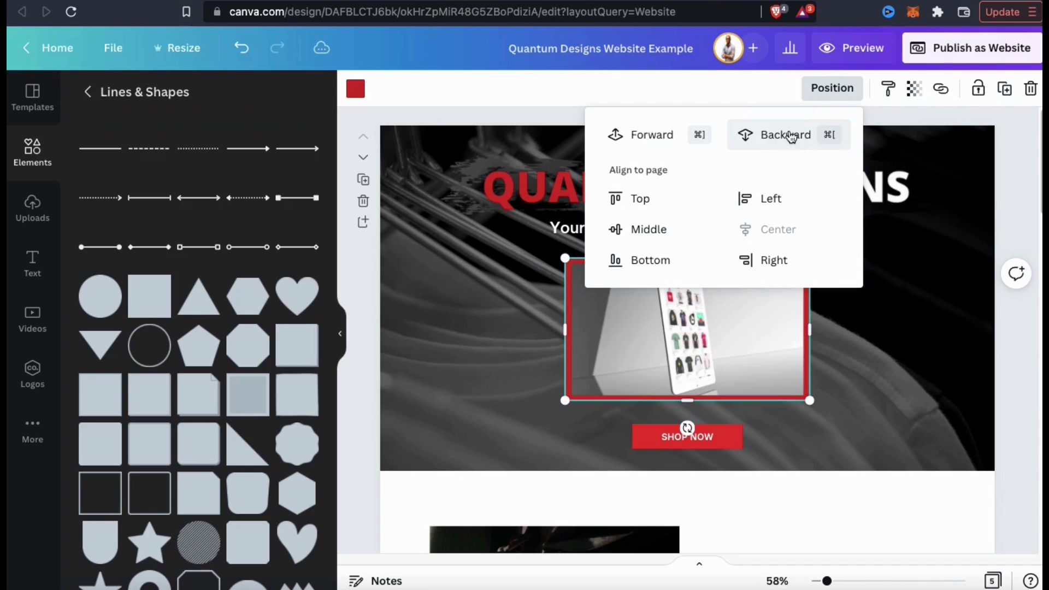
pyautogui.click(892, 325)
pyautogui.click(894, 326)
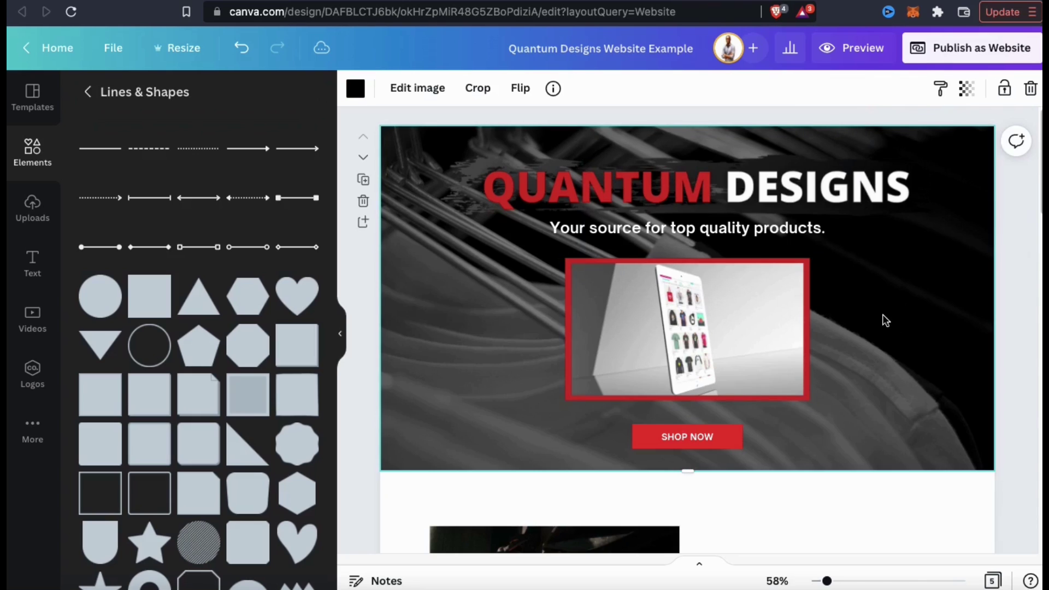
pyautogui.click(1020, 312)
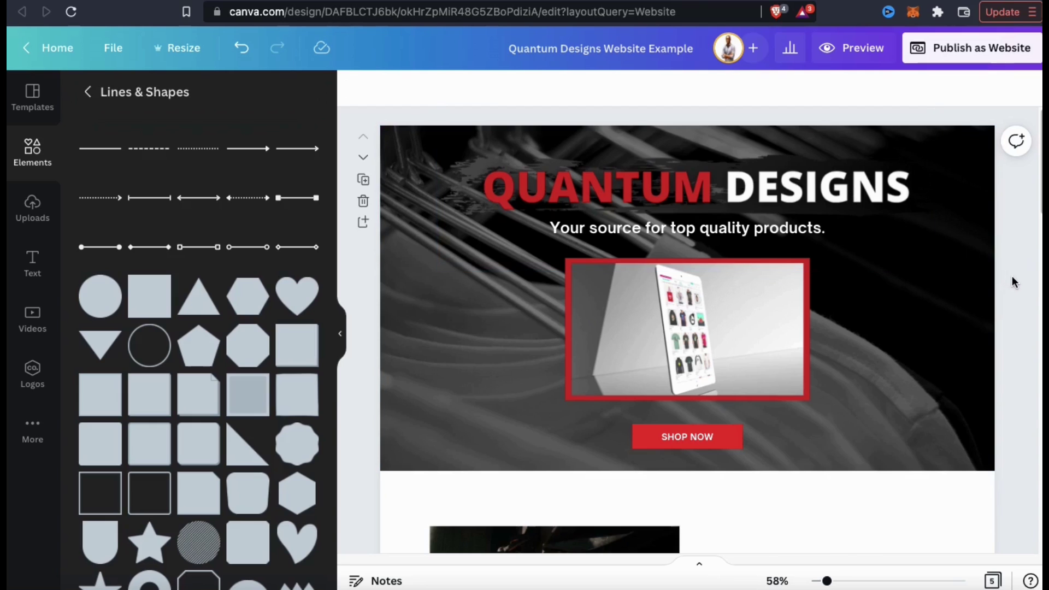
# Replace the Repairing Is Caring heading and body with Welcome to Quantum Designs! text
pyautogui.scroll(-1, 1013, 281)
pyautogui.scroll(-5, 1014, 282)
pyautogui.scroll(-3, 1013, 281)
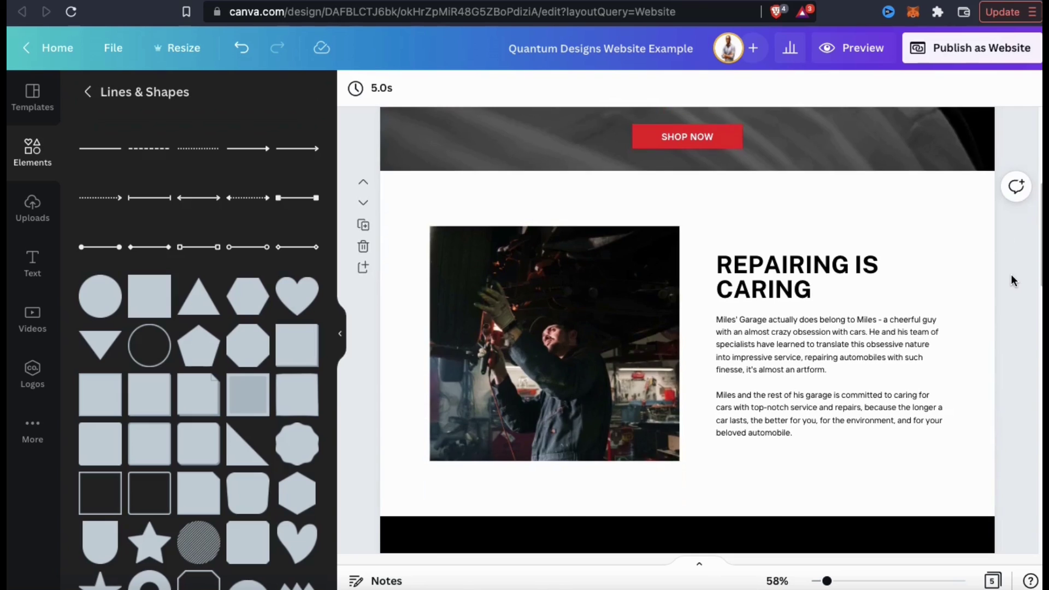
pyautogui.scroll(1, 1014, 280)
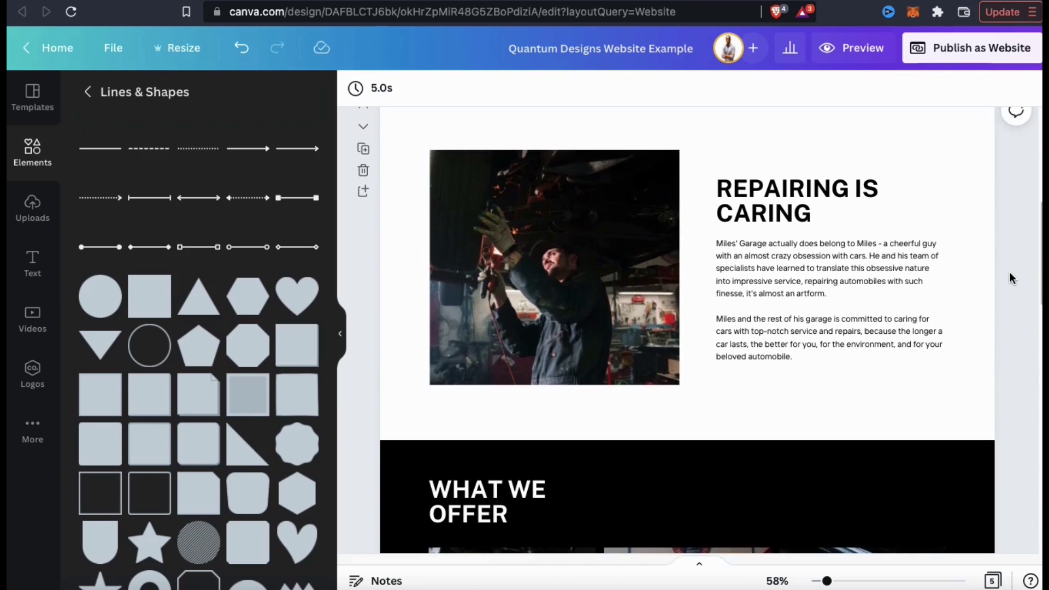
pyautogui.click(756, 213)
pyautogui.doubleClick(754, 214)
pyautogui.write('WE')
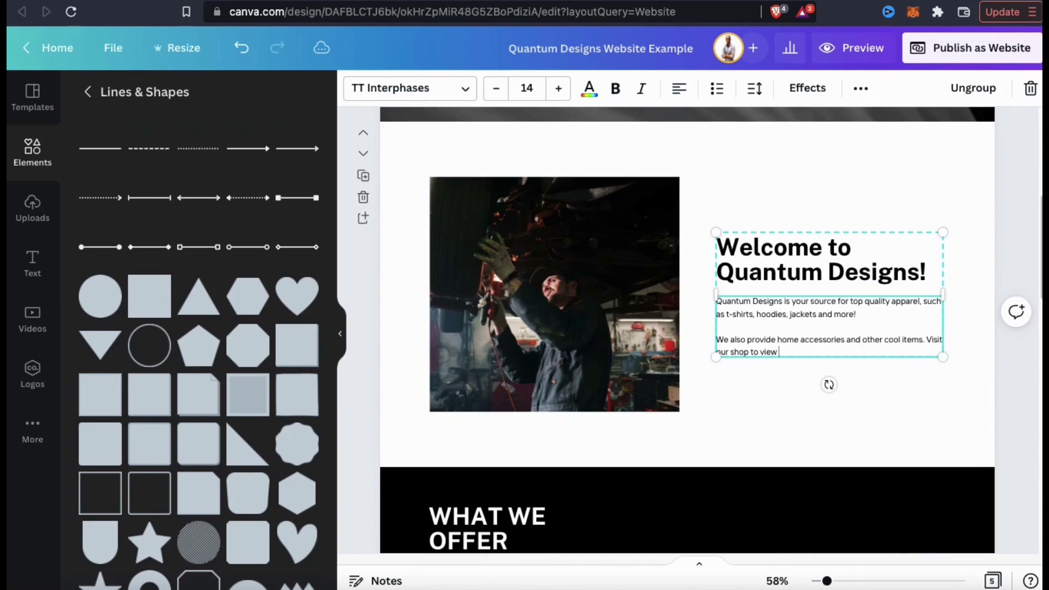
pyautogui.write('our selection!')
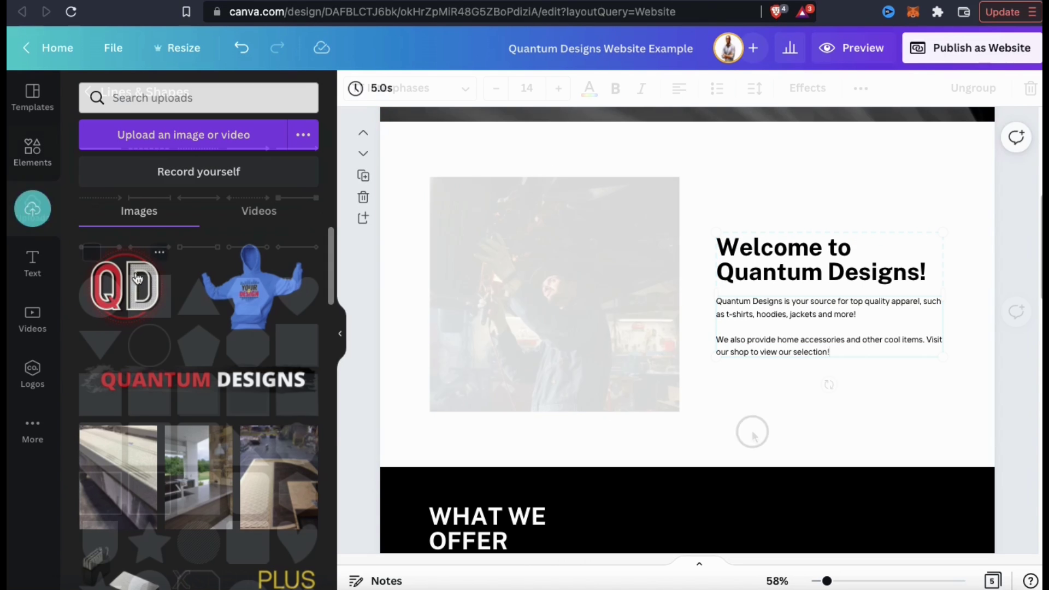
# Move the QD logo up and left and enlarge it
pyautogui.moveTo(629, 281); pyautogui.dragTo(550, 257)
pyautogui.moveTo(632, 340); pyautogui.dragTo(679, 385)
pyautogui.moveTo(555, 294); pyautogui.dragTo(531, 311)
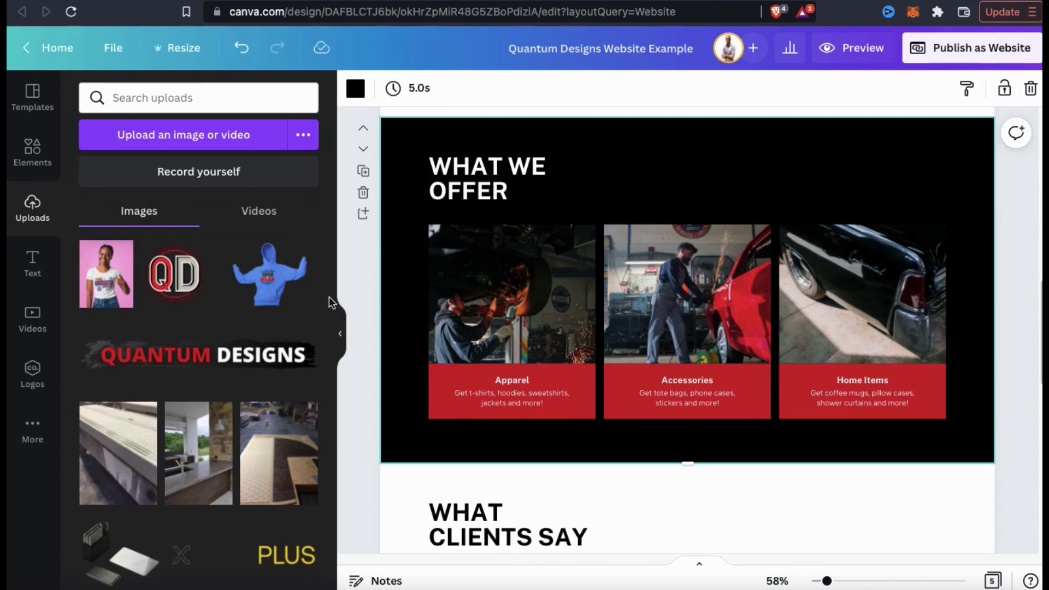
# Put the pink t-shirt photo in the Apparel card and reposition the coffee mug photo
pyautogui.moveTo(106, 273); pyautogui.dragTo(449, 276)
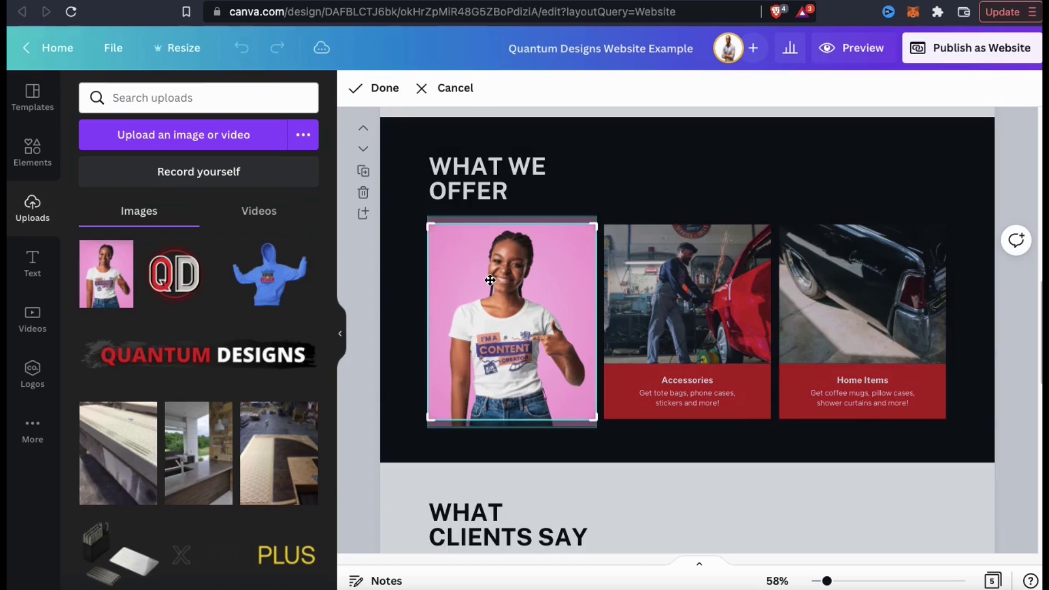
pyautogui.click(408, 238)
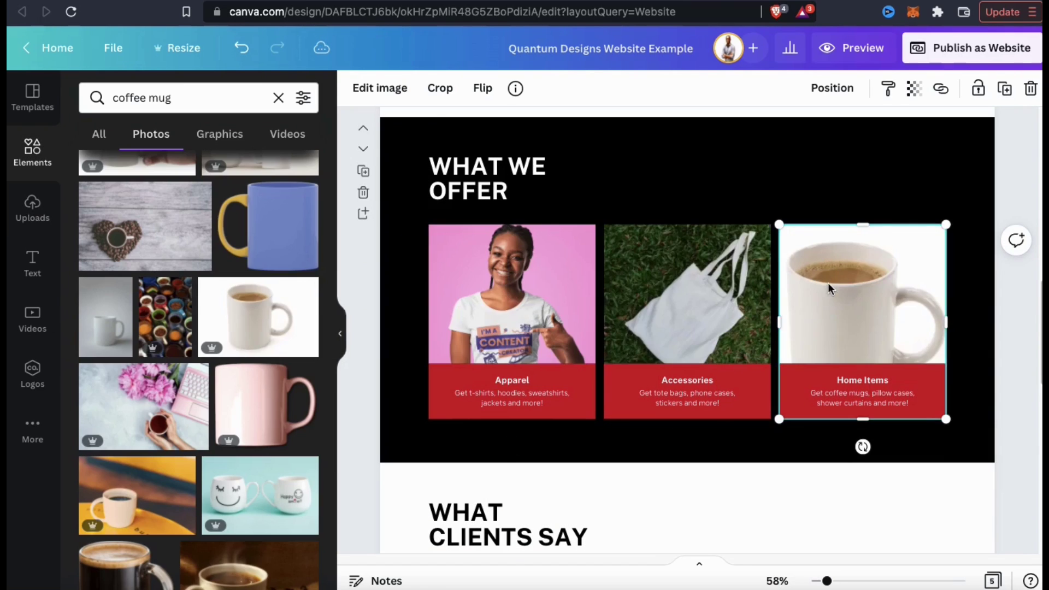
pyautogui.doubleClick(845, 277)
pyautogui.moveTo(845, 276); pyautogui.dragTo(787, 278)
pyautogui.click(638, 174)
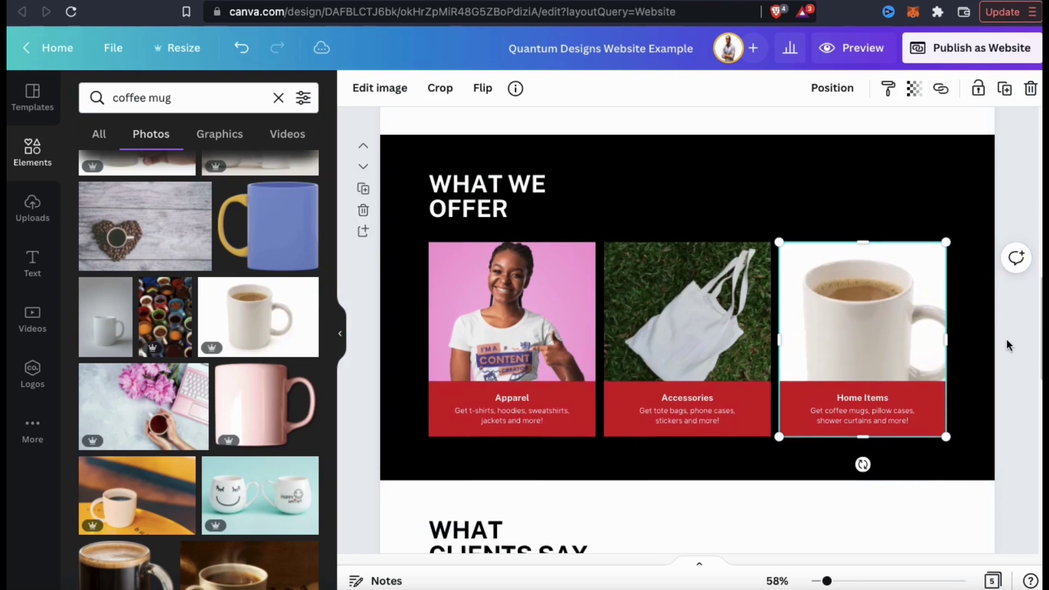
# Retitle the contact section VISIT OUR SHOP!, enlarged and centred on the page
pyautogui.scroll(-5, 1007, 344)
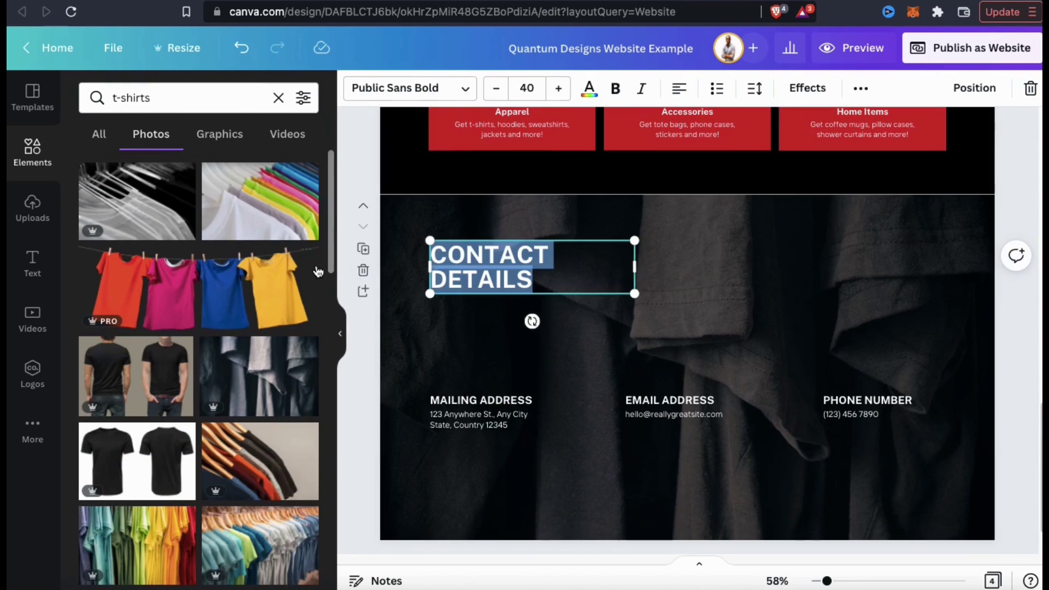
pyautogui.write('VISIT OUR SHOP!')
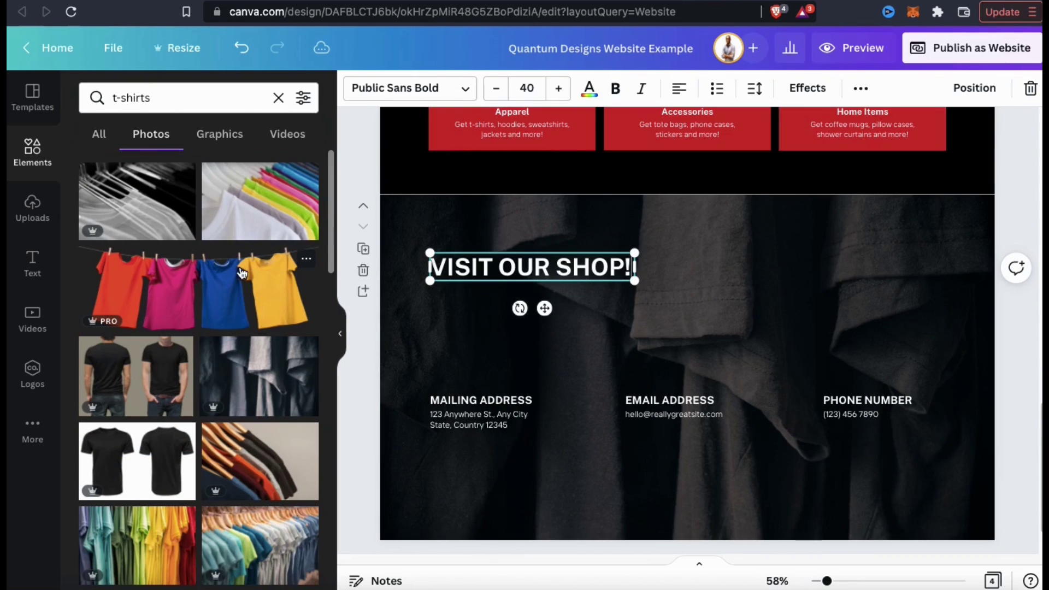
pyautogui.moveTo(634, 282); pyautogui.dragTo(680, 290)
pyautogui.moveTo(616, 250); pyautogui.dragTo(748, 250)
# Delete the email contact text and move VISIT OUR SHOP! lower on the page
pyautogui.click(647, 402)
pyautogui.doubleClick(647, 402)
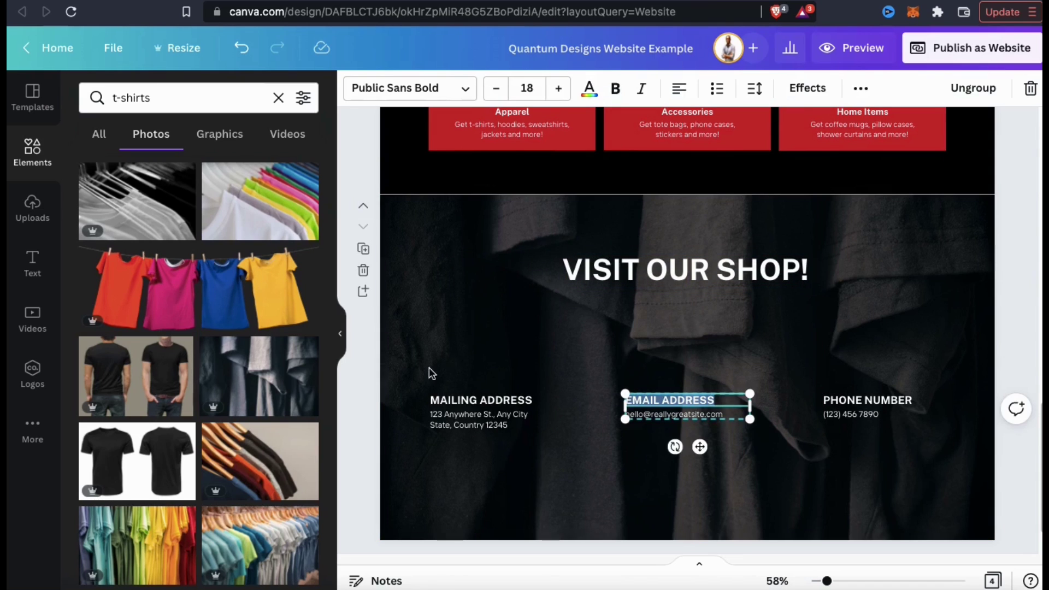
pyautogui.press('Delete')
pyautogui.click(32, 263)
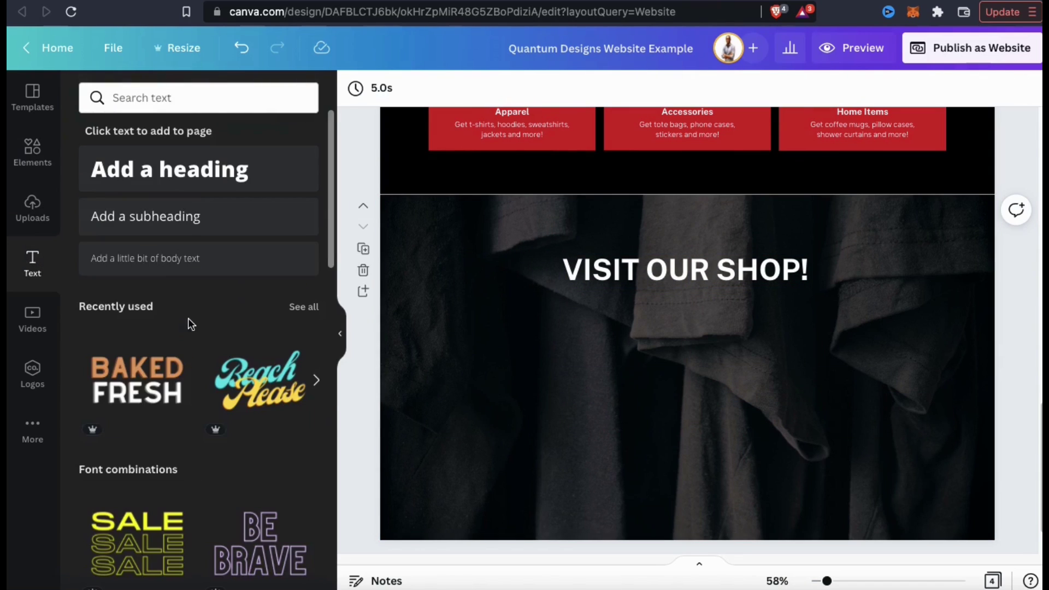
pyautogui.moveTo(723, 270); pyautogui.dragTo(723, 311)
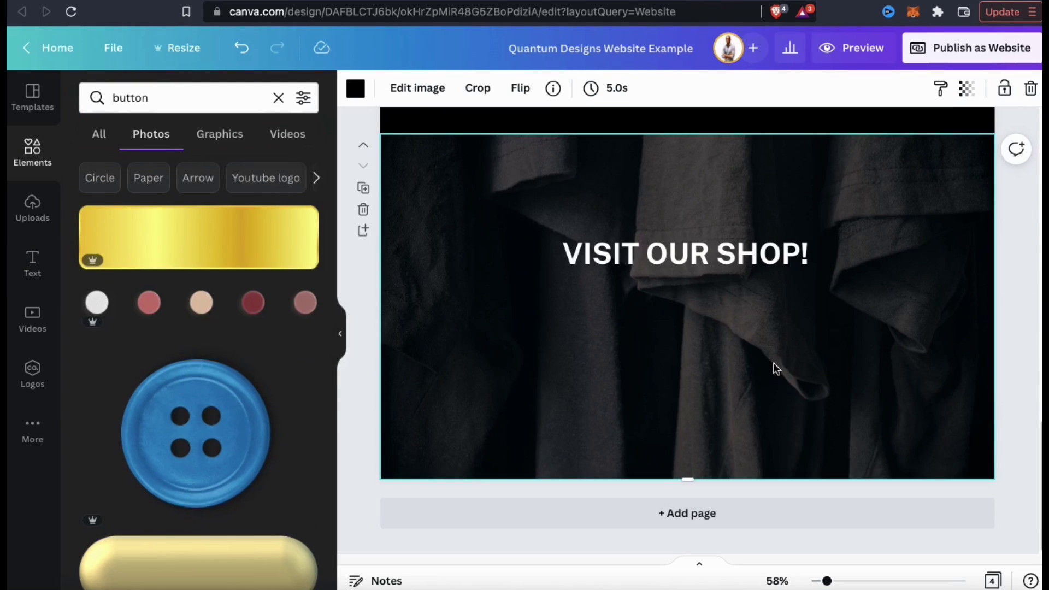
# Copy the hero SHOP NOW button and paste it onto the VISIT OUR SHOP! page
pyautogui.scroll(15, 726, 401)
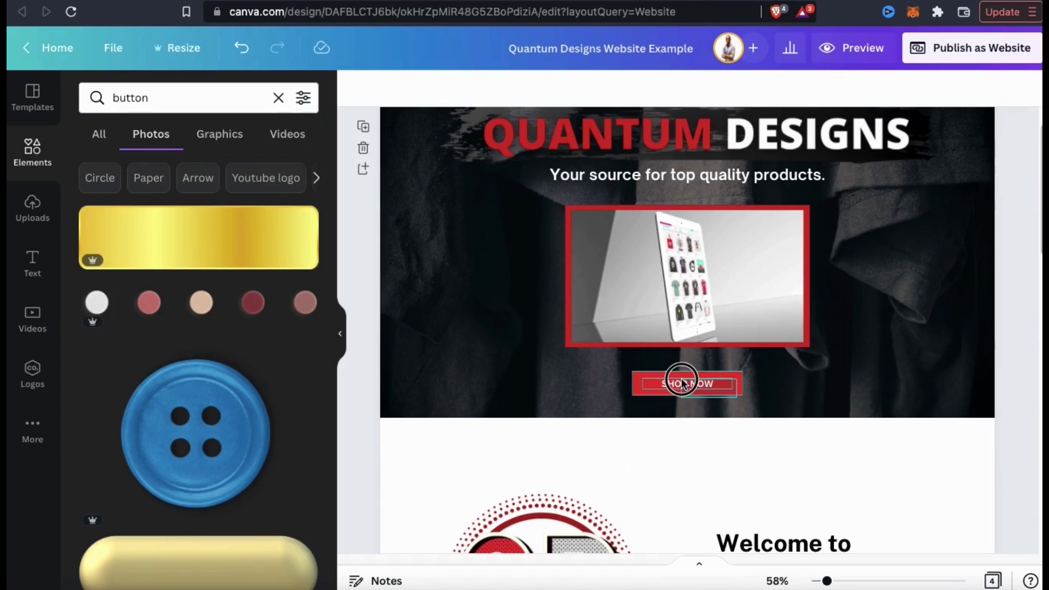
pyautogui.rightClick(681, 378)
pyautogui.click(723, 403)
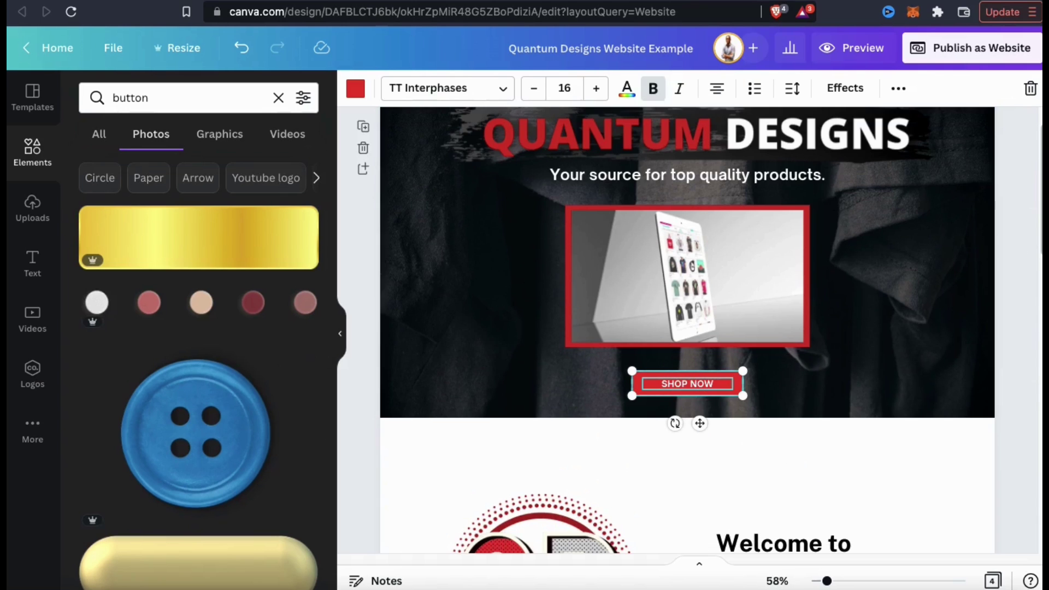
pyautogui.scroll(-15, 687, 328)
pyautogui.click(651, 417)
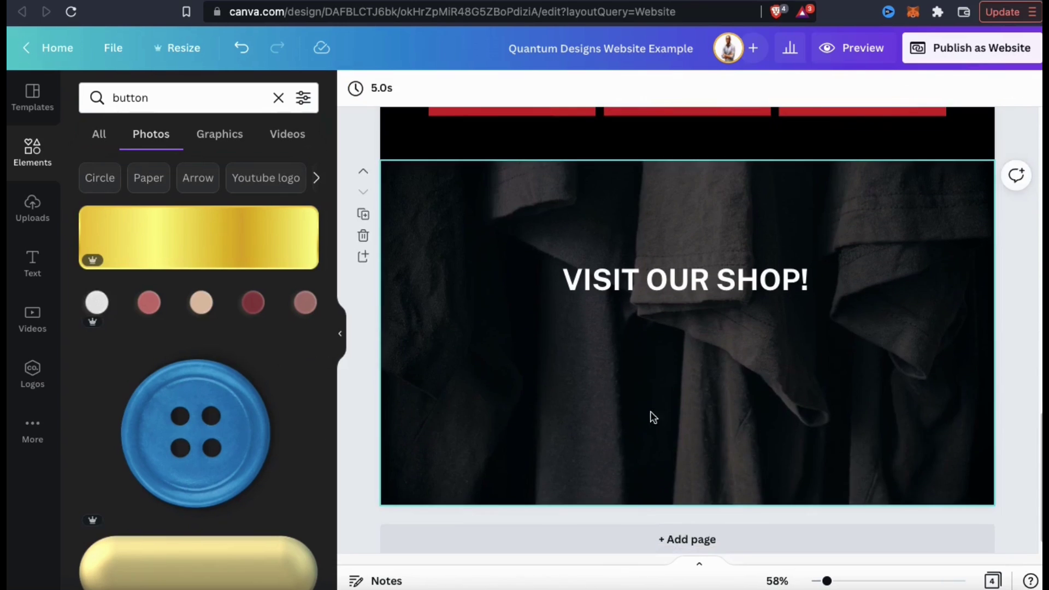
pyautogui.rightClick(650, 417)
pyautogui.click(664, 408)
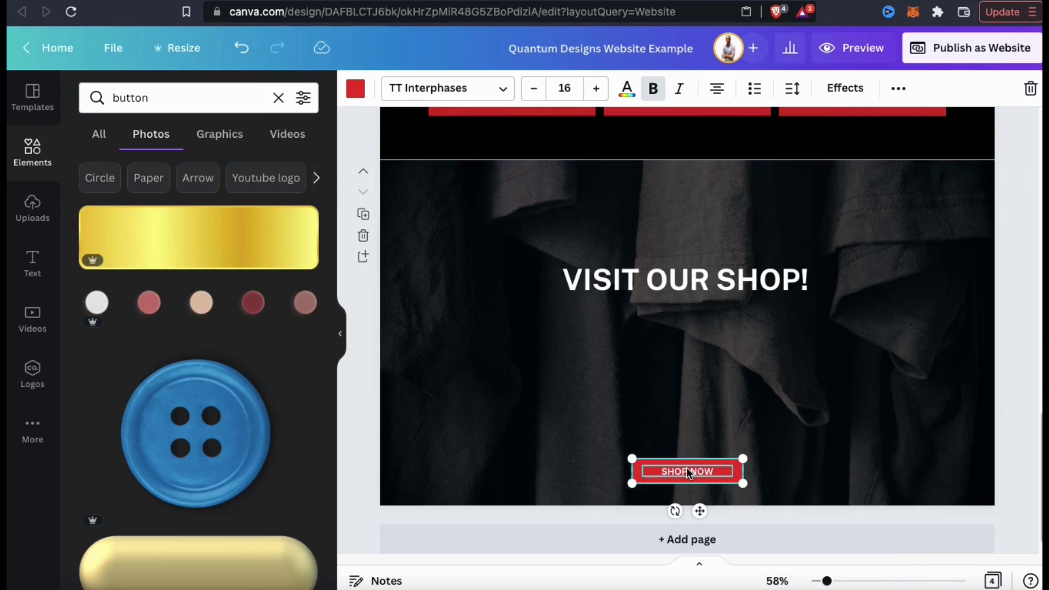
# Resize and centre the SHOP NOW button just under the VISIT OUR SHOP! heading
pyautogui.moveTo(687, 471); pyautogui.dragTo(687, 353)
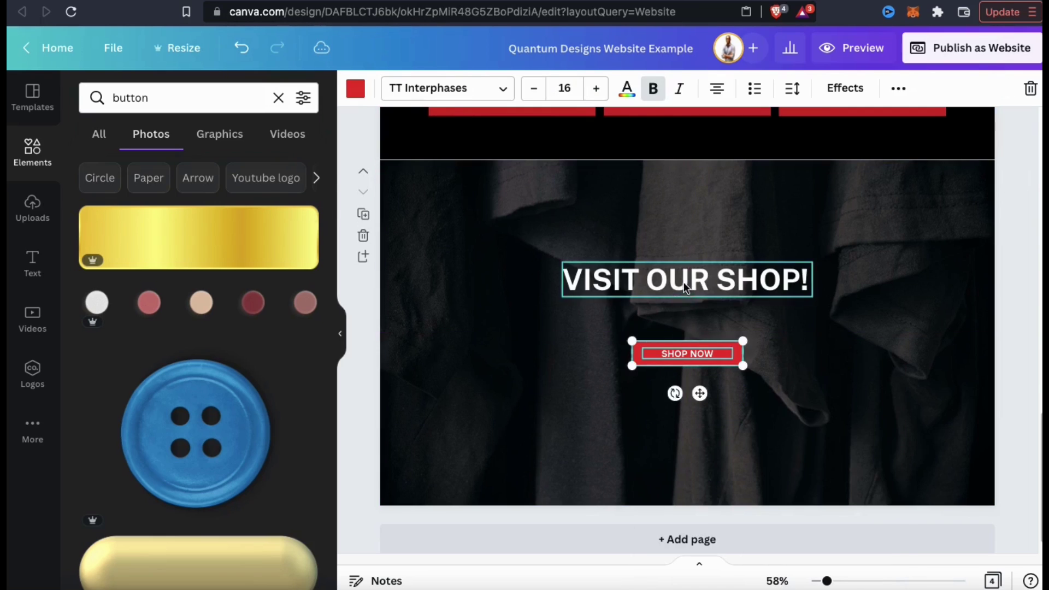
pyautogui.moveTo(684, 282); pyautogui.dragTo(679, 300)
pyautogui.click(647, 350)
pyautogui.moveTo(632, 366)
pyautogui.mouseDown()
pyautogui.moveTo(602, 372)
pyautogui.moveTo(627, 365)
pyautogui.mouseUp()
pyautogui.moveTo(683, 356); pyautogui.dragTo(683, 343)
pyautogui.click(778, 389)
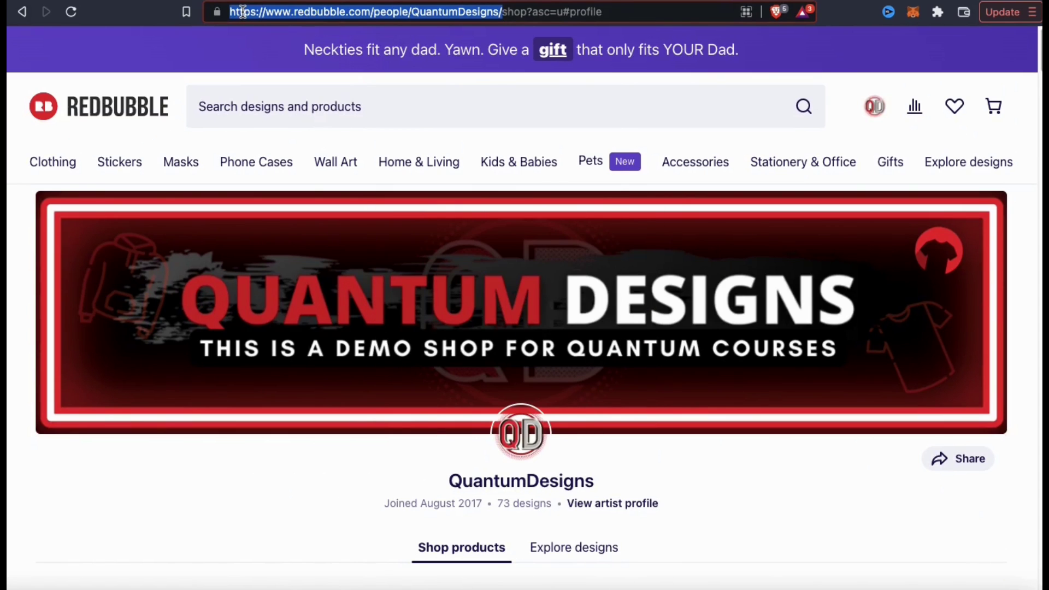
# Copy the QuantumDesigns Redbubble shop address from the browser's address bar
pyautogui.rightClick(242, 11)
pyautogui.click(297, 112)
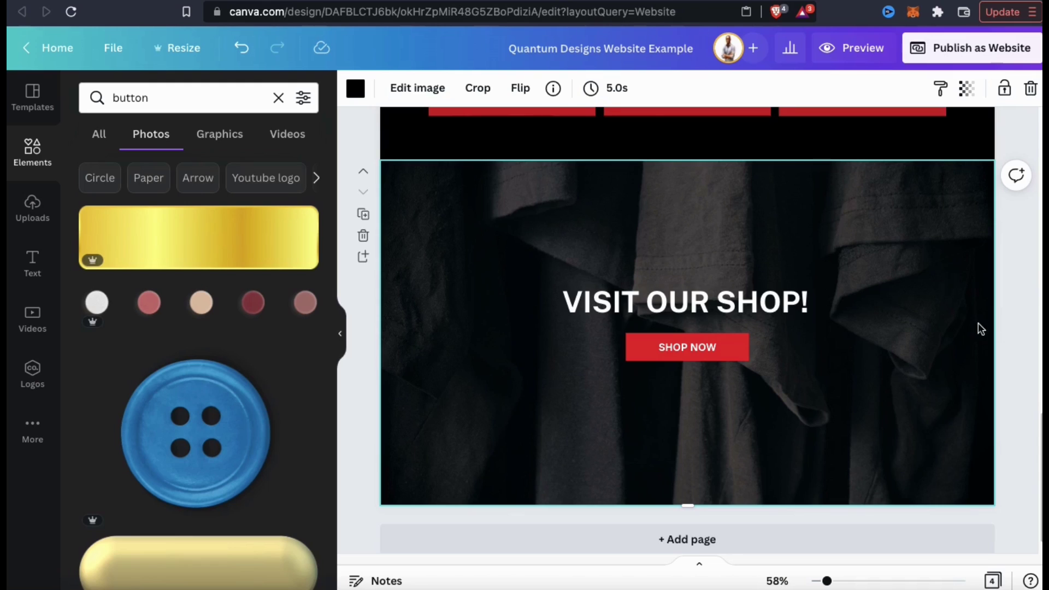
# Link the shop banner's SHOP NOW text to the pasted Redbubble shop address
pyautogui.click(998, 322)
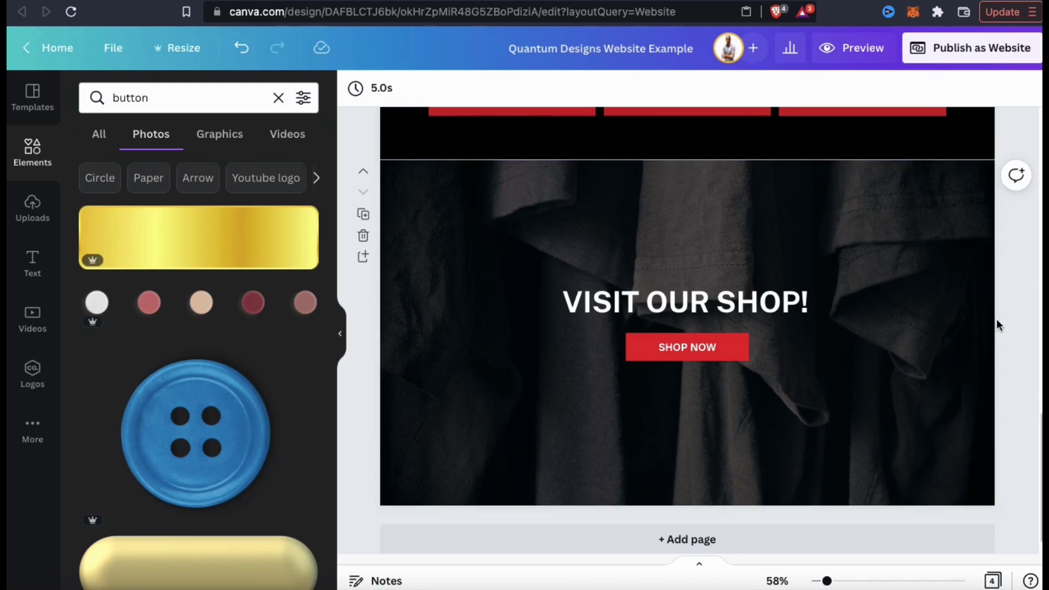
pyautogui.click(711, 347)
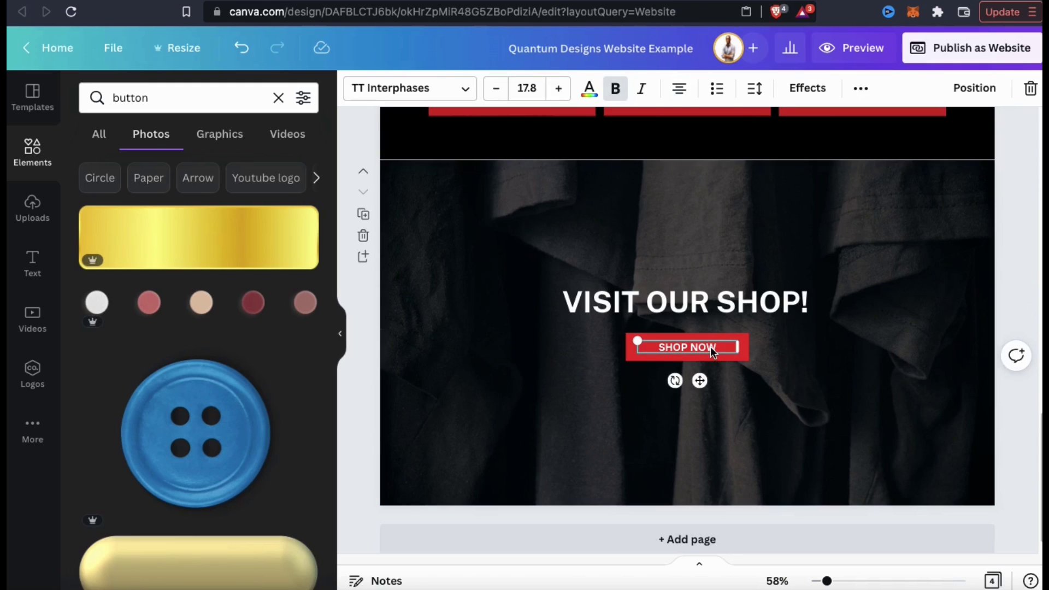
pyautogui.rightClick(711, 351)
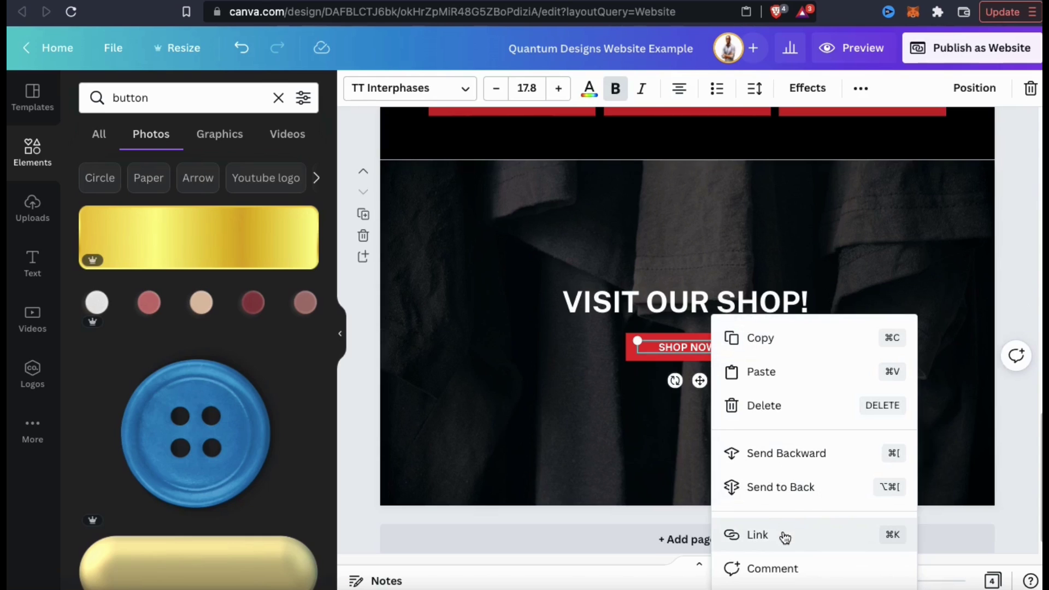
pyautogui.click(762, 540)
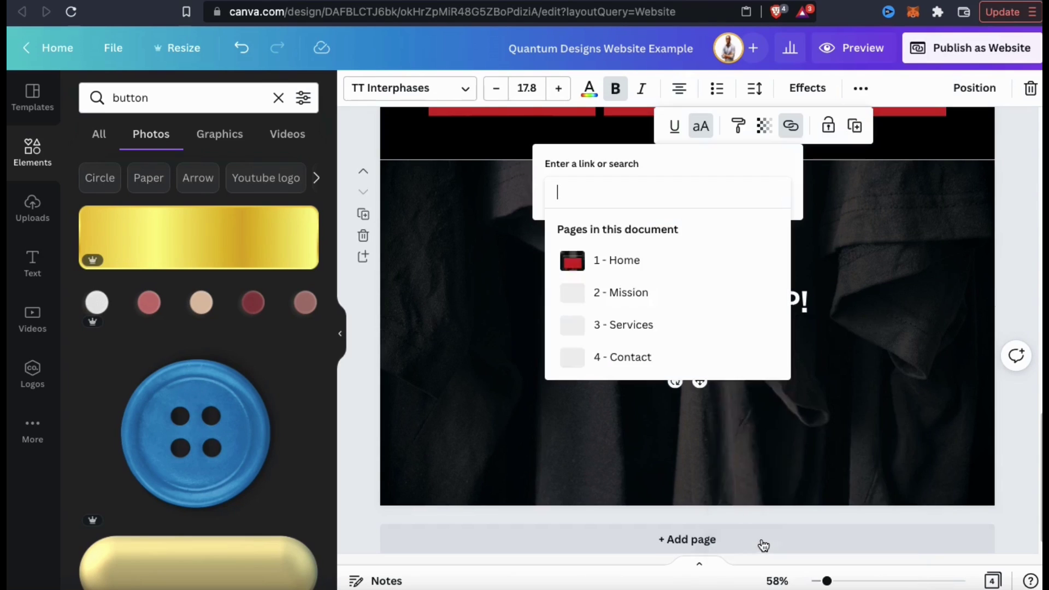
pyautogui.rightClick(611, 200)
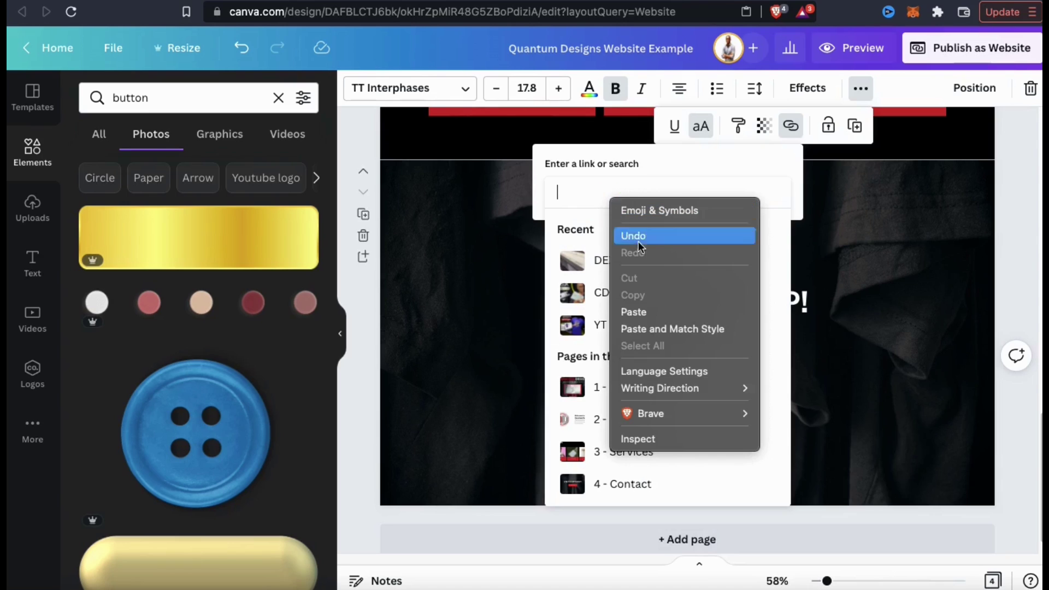
pyautogui.click(661, 313)
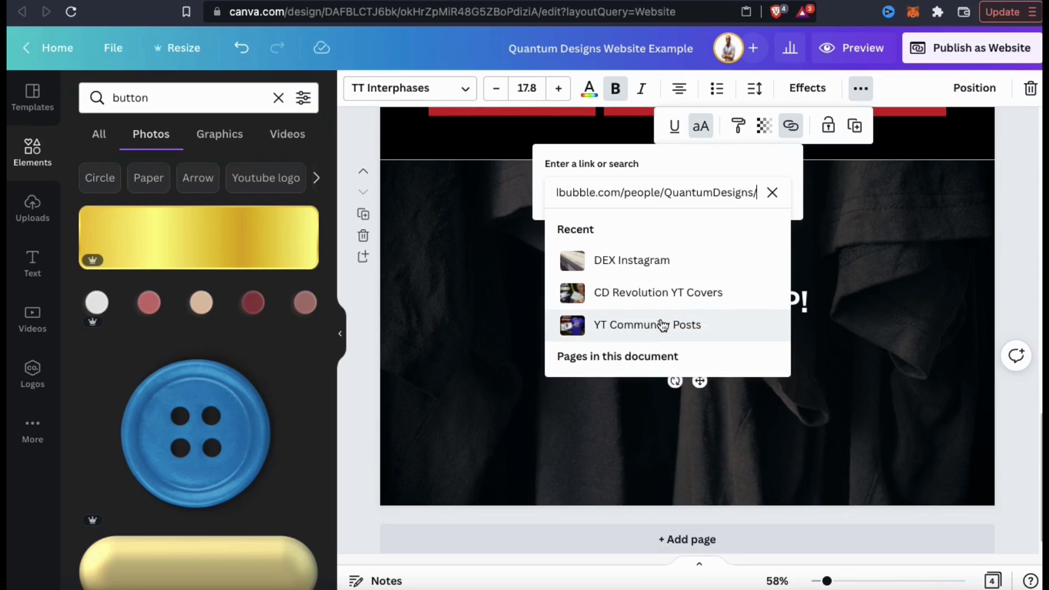
pyautogui.press('Return')
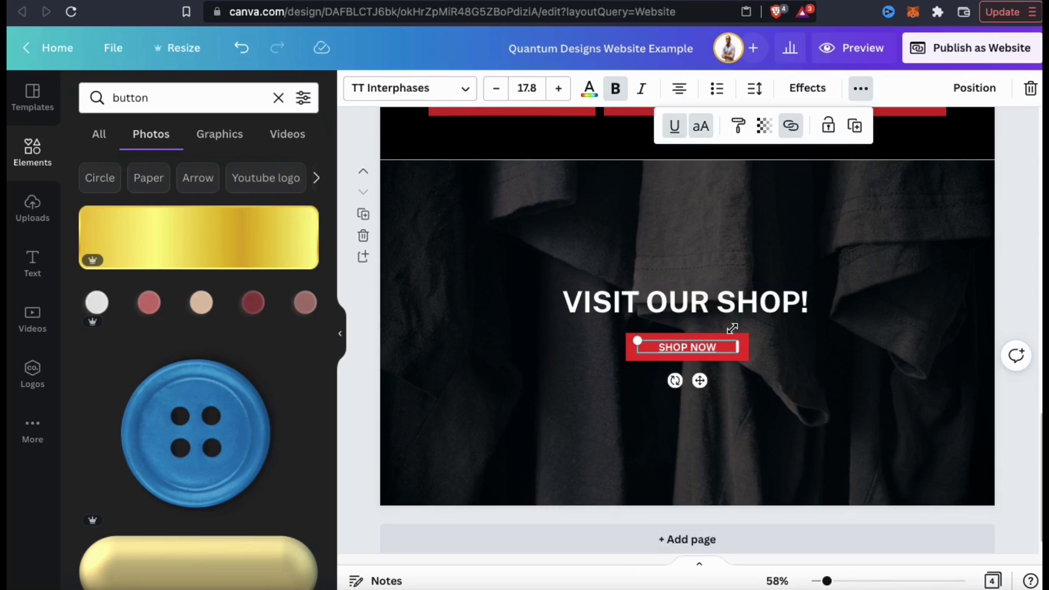
pyautogui.click(818, 339)
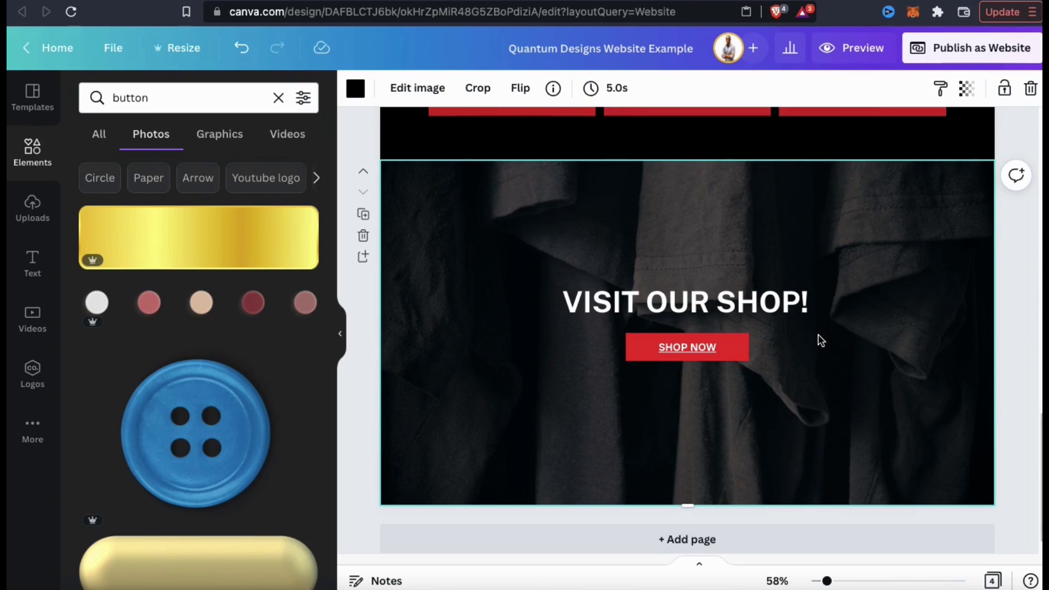
pyautogui.scroll(-1, 771, 345)
# Attach the same Redbubble shop address as a link on the hero's SHOP NOW text
pyautogui.scroll(15, 772, 344)
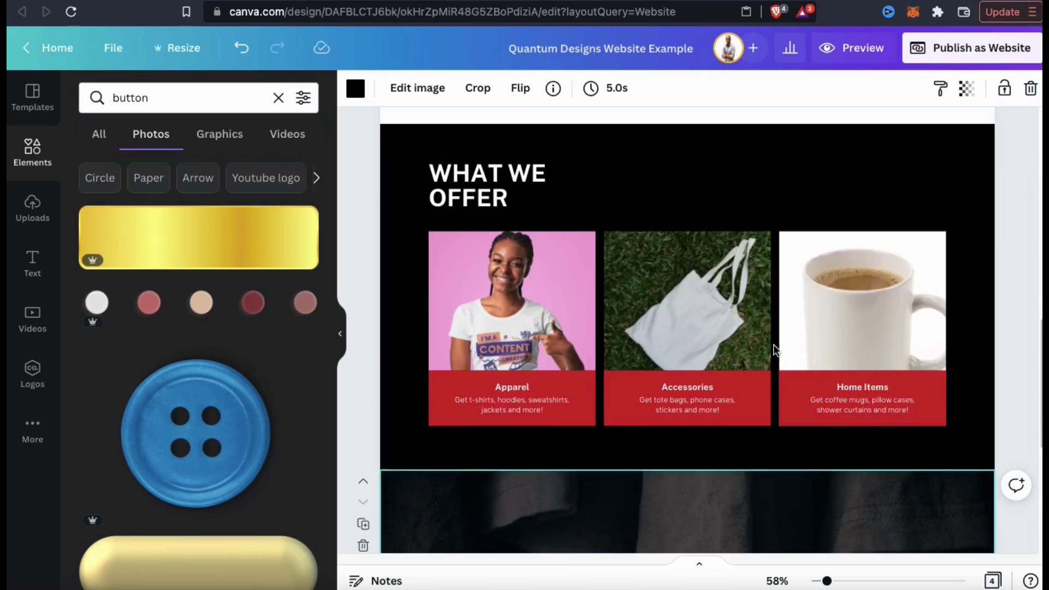
pyautogui.scroll(3, 773, 343)
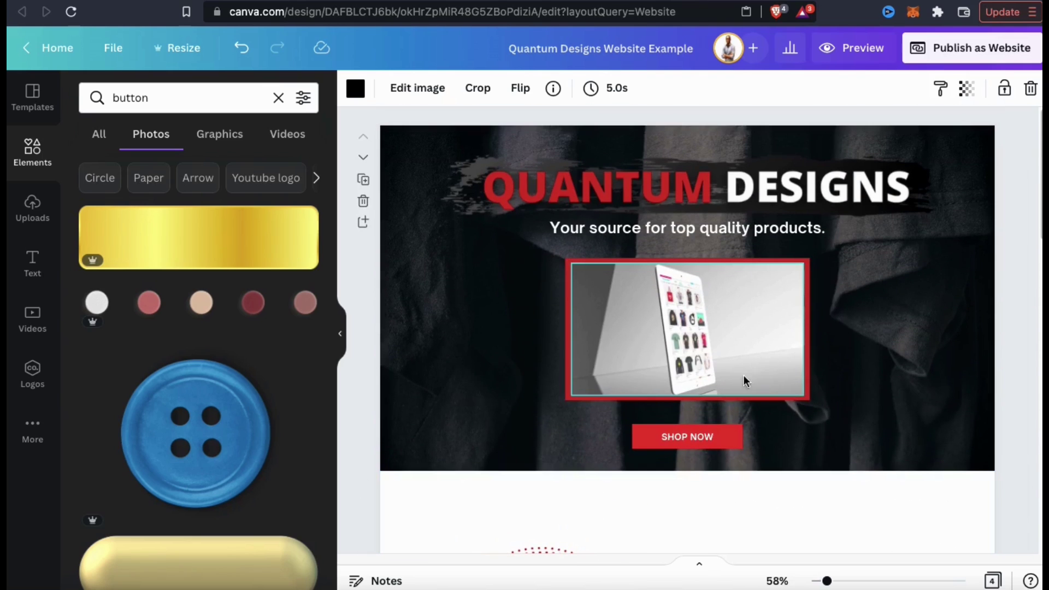
pyautogui.click(701, 438)
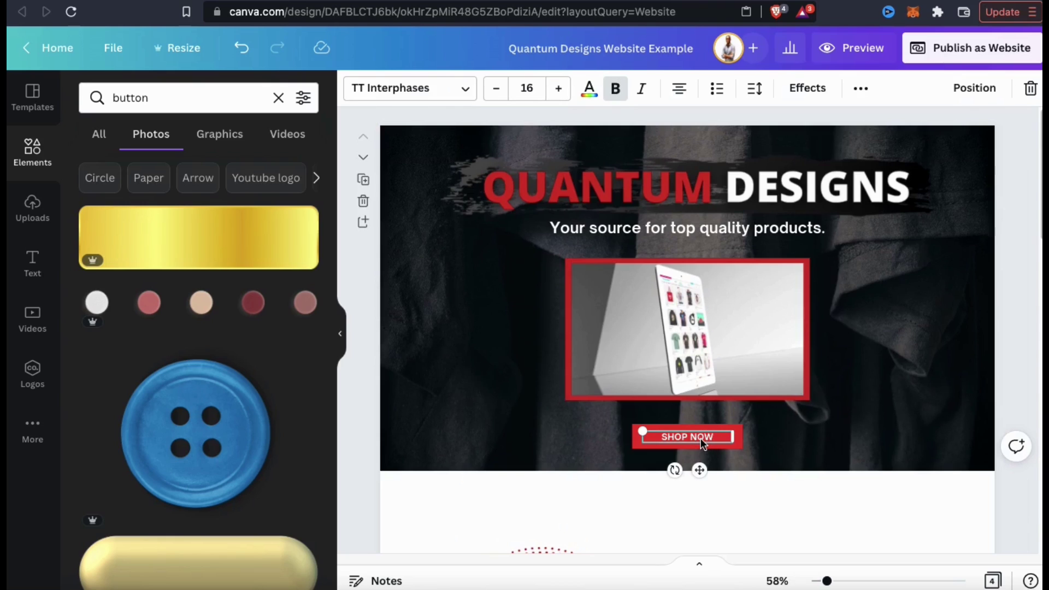
pyautogui.click(862, 90)
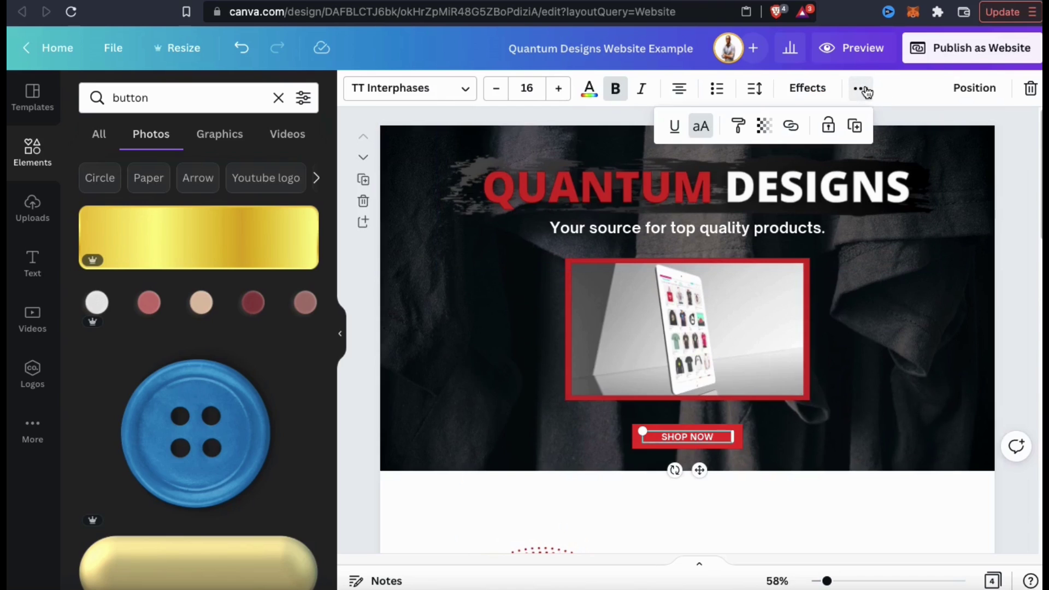
pyautogui.click(789, 128)
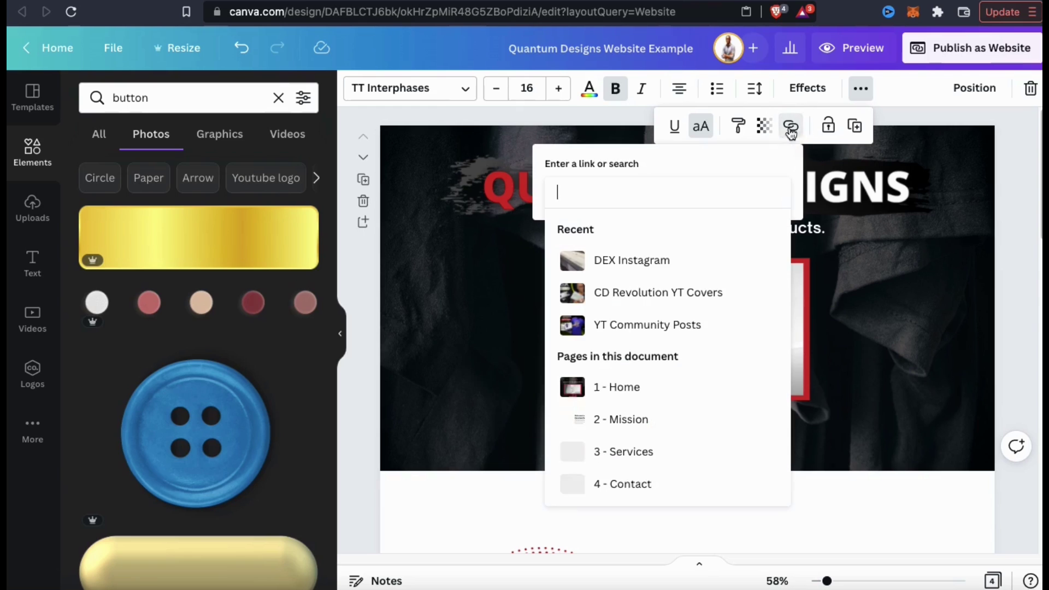
pyautogui.rightClick(637, 200)
pyautogui.click(668, 305)
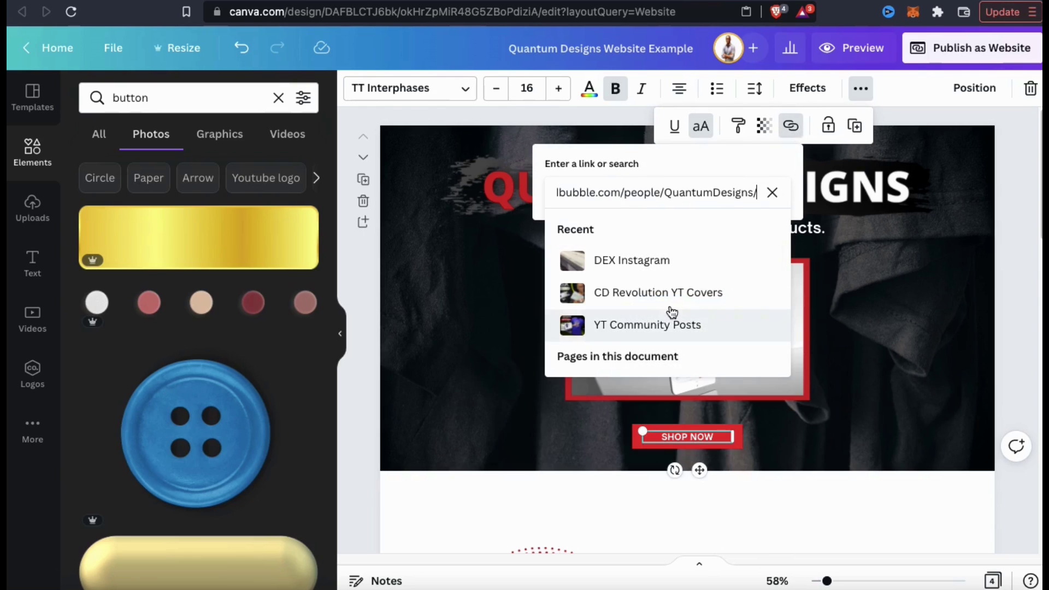
pyautogui.press('Return')
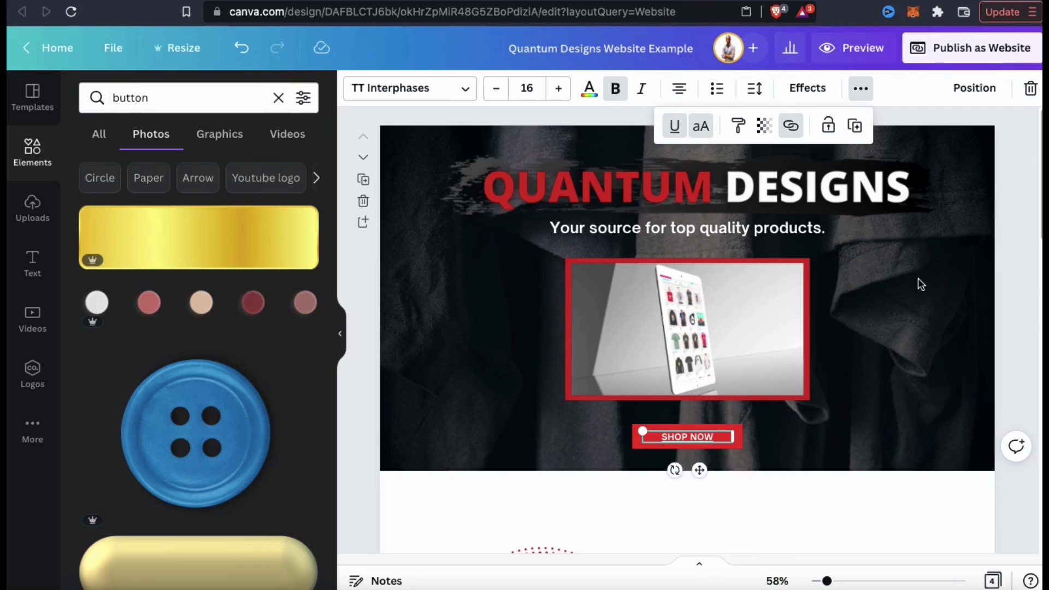
pyautogui.click(951, 259)
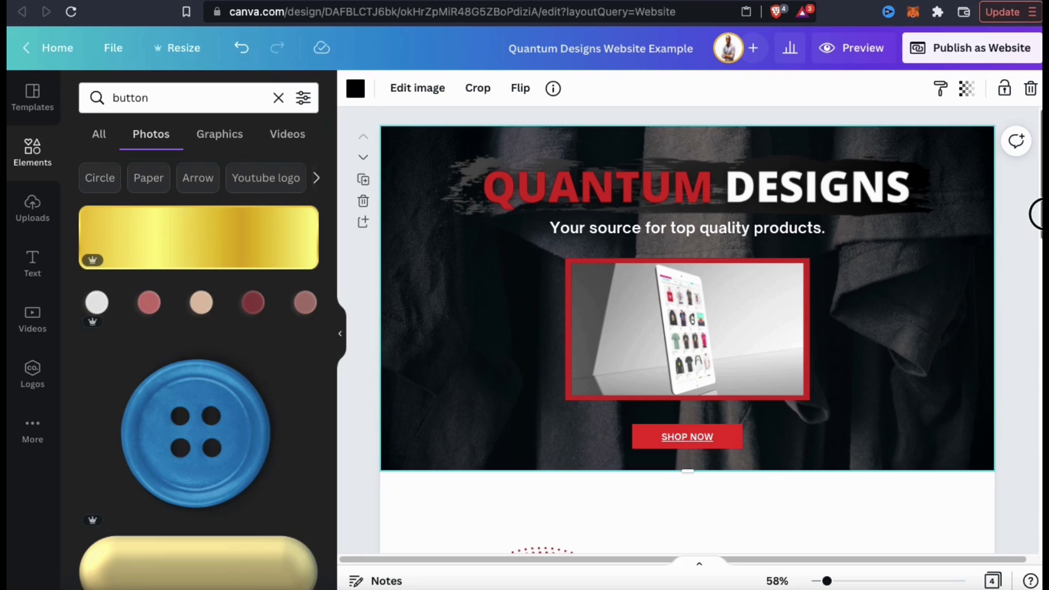
pyautogui.scroll(-5, 1035, 213)
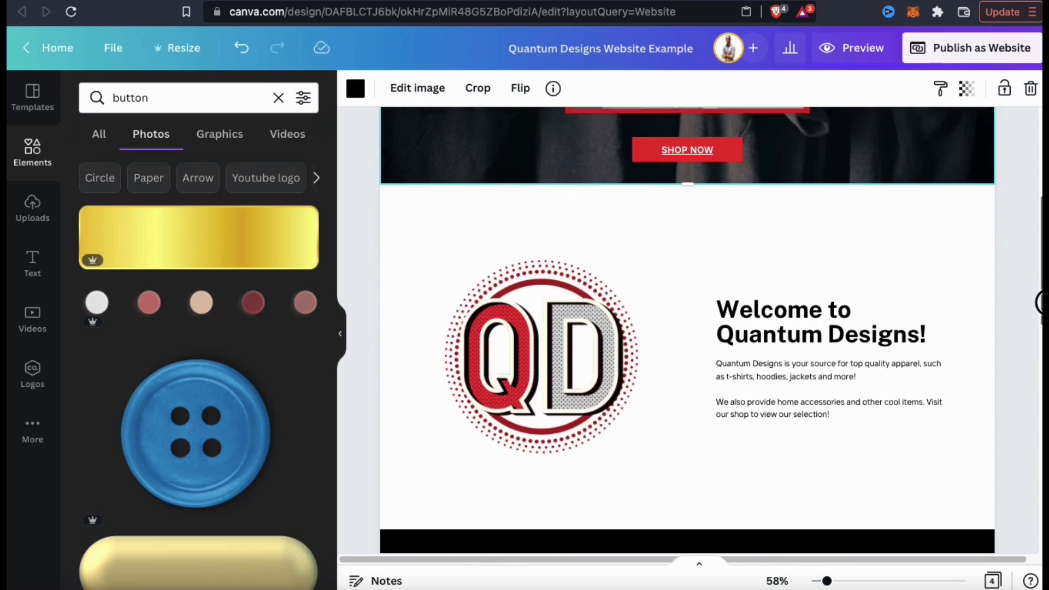
pyautogui.moveTo(1039, 309); pyautogui.dragTo(1039, 421)
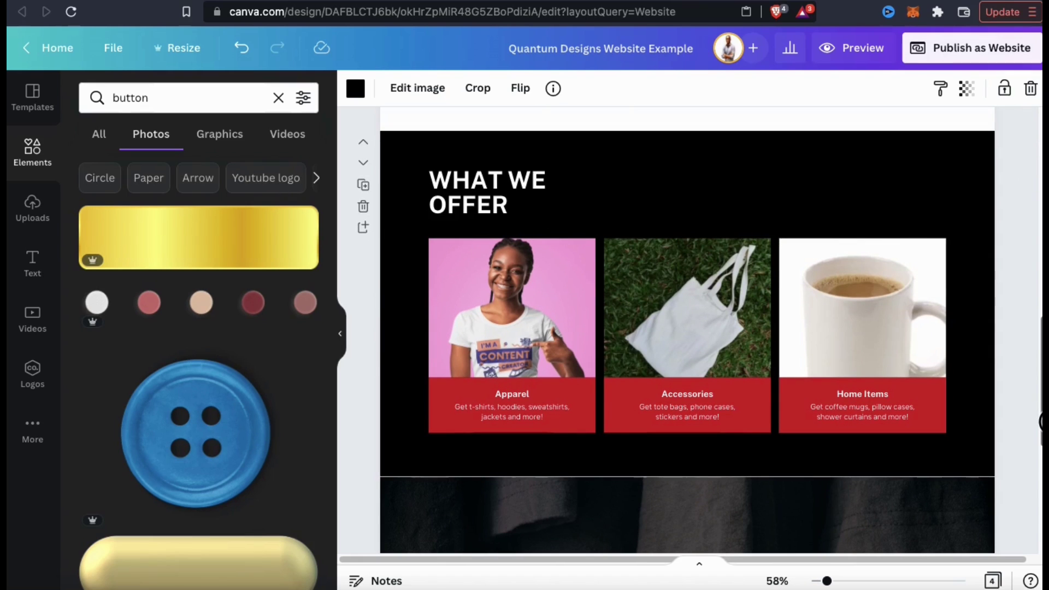
pyautogui.moveTo(1041, 422); pyautogui.dragTo(1041, 507)
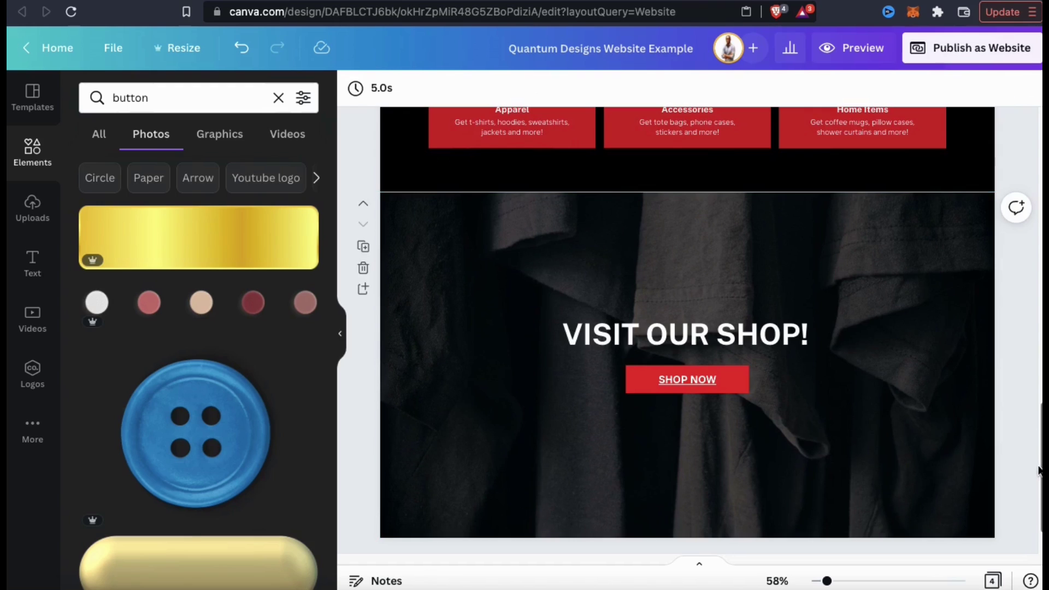
pyautogui.scroll(5, 687, 328)
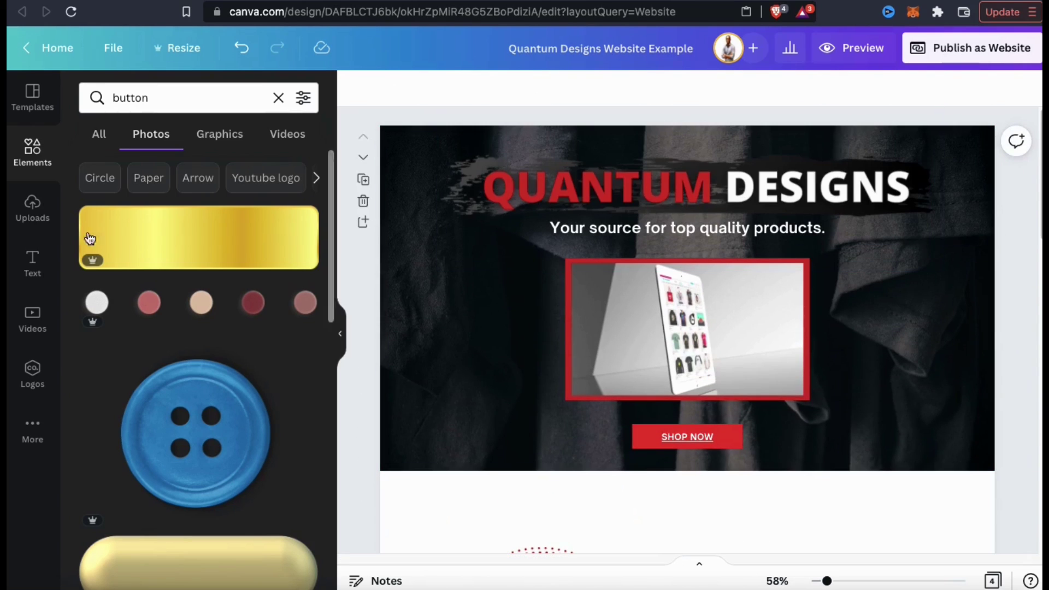
pyautogui.click(32, 98)
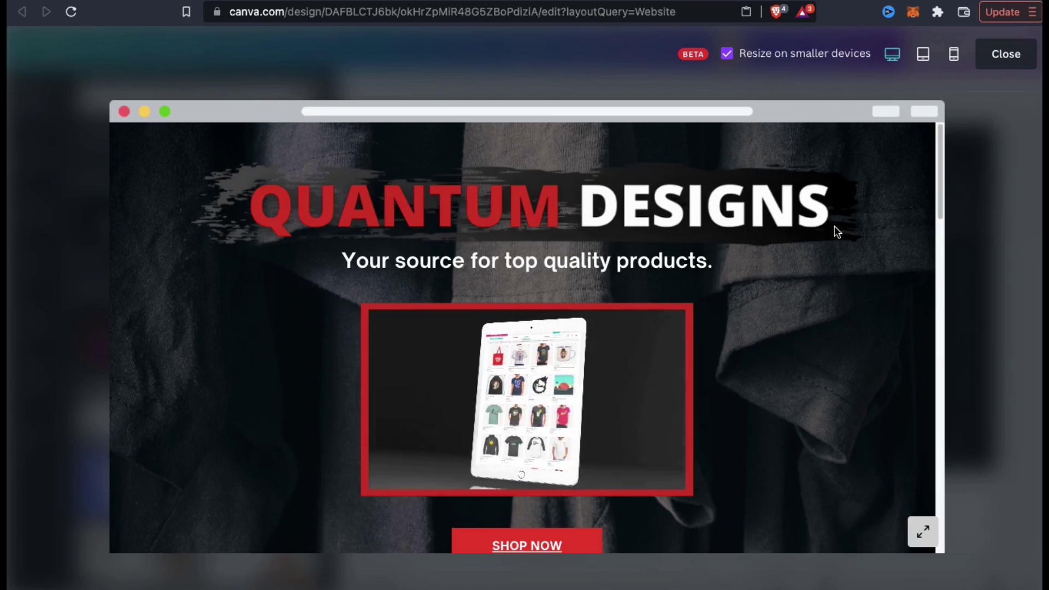
# Scroll the desktop preview to Visit Our Shop and test its SHOP NOW link
pyautogui.moveTo(941, 199); pyautogui.dragTo(942, 208)
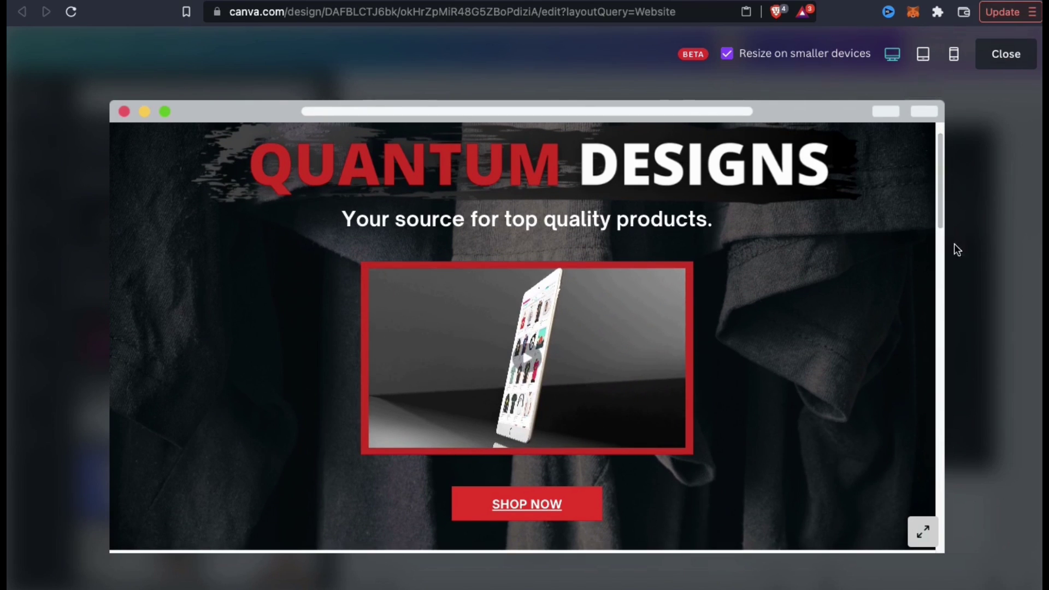
pyautogui.moveTo(942, 207); pyautogui.dragTo(941, 510)
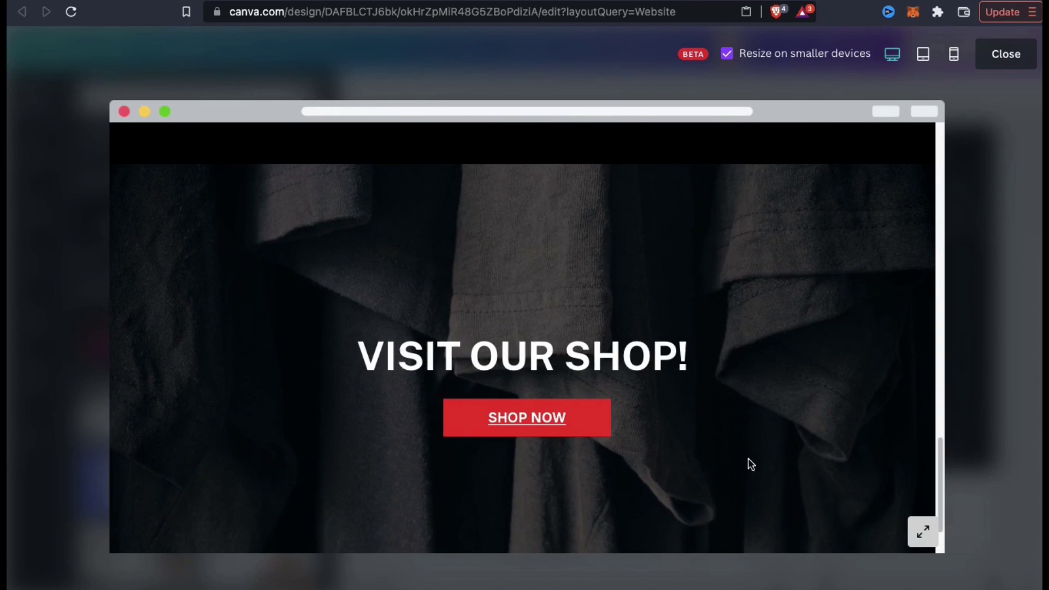
pyautogui.click(534, 428)
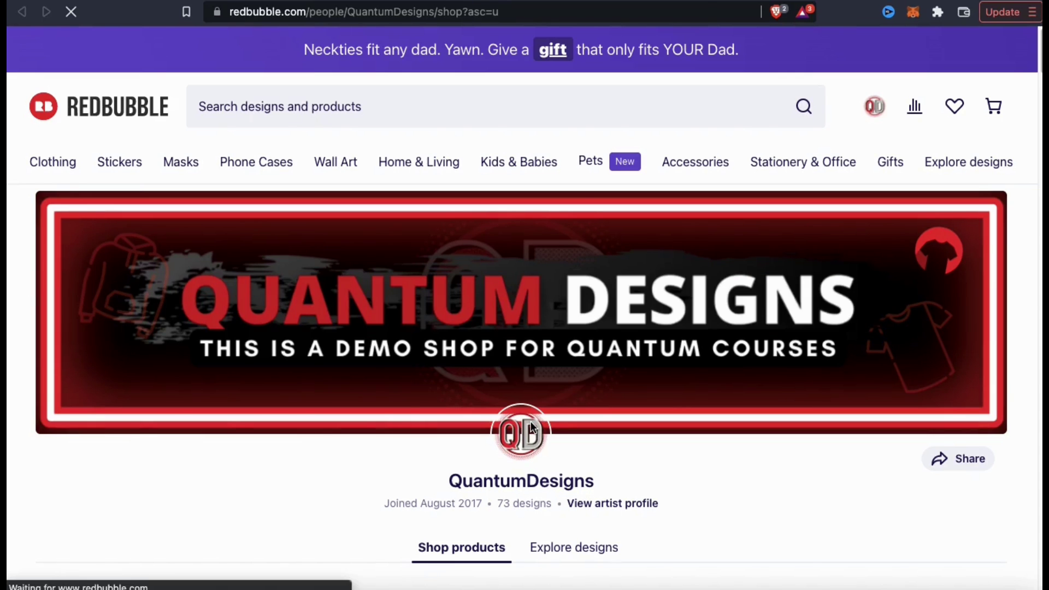
# Close the Redbubble shop tab and view the Canva preview at tablet size
pyautogui.press('super+w')
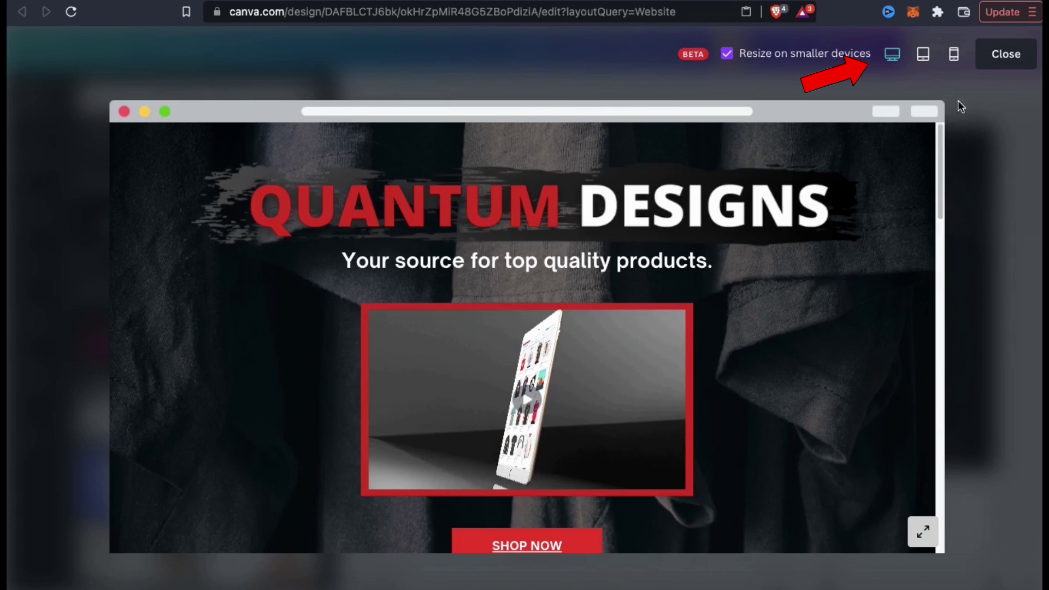
pyautogui.click(925, 55)
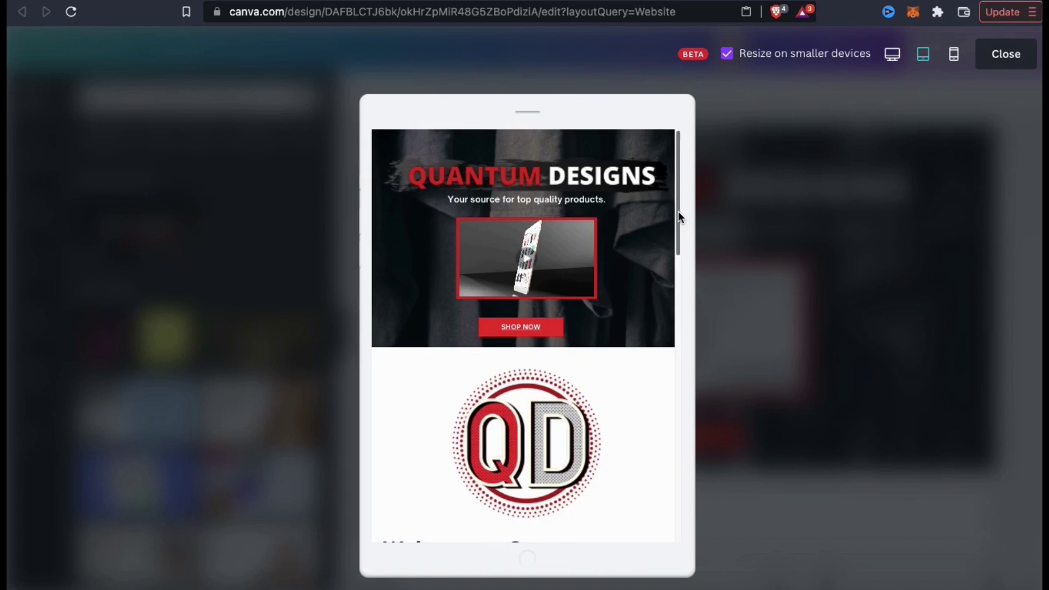
# Switch the website preview to phone size and scroll through the stacked sections
pyautogui.moveTo(677, 211); pyautogui.dragTo(693, 192)
pyautogui.click(954, 56)
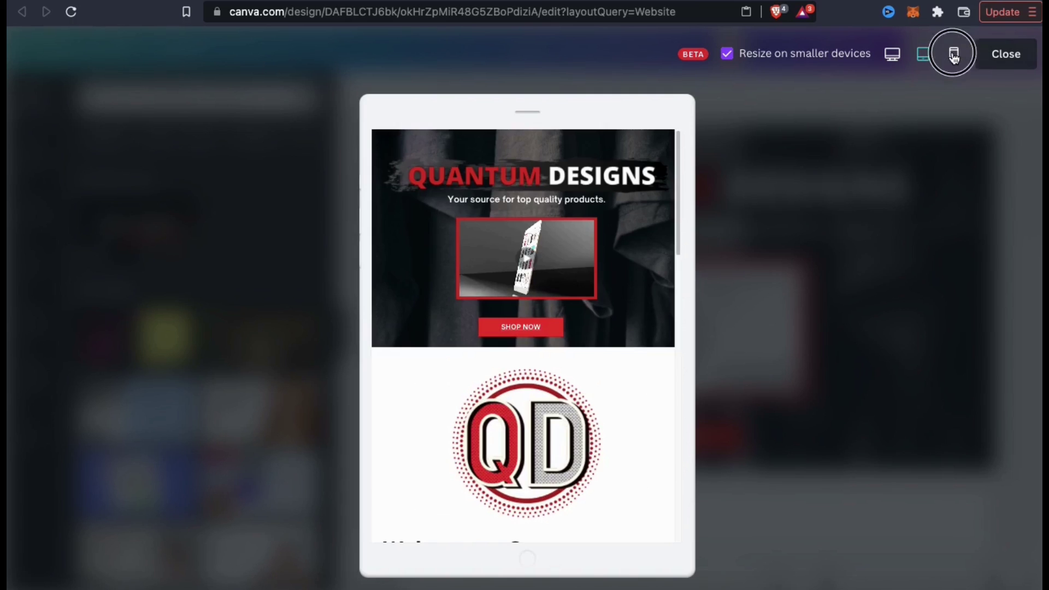
pyautogui.moveTo(618, 200); pyautogui.dragTo(630, 156)
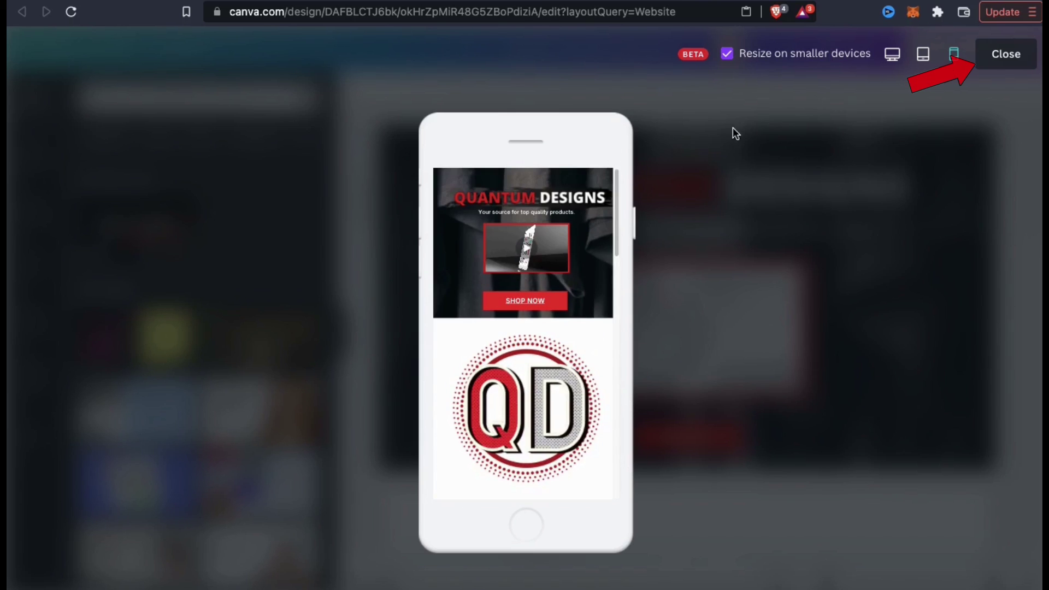
# Leave the phone preview and bring up the Publish as Website options, scrolling through the domain choices
pyautogui.click(1011, 57)
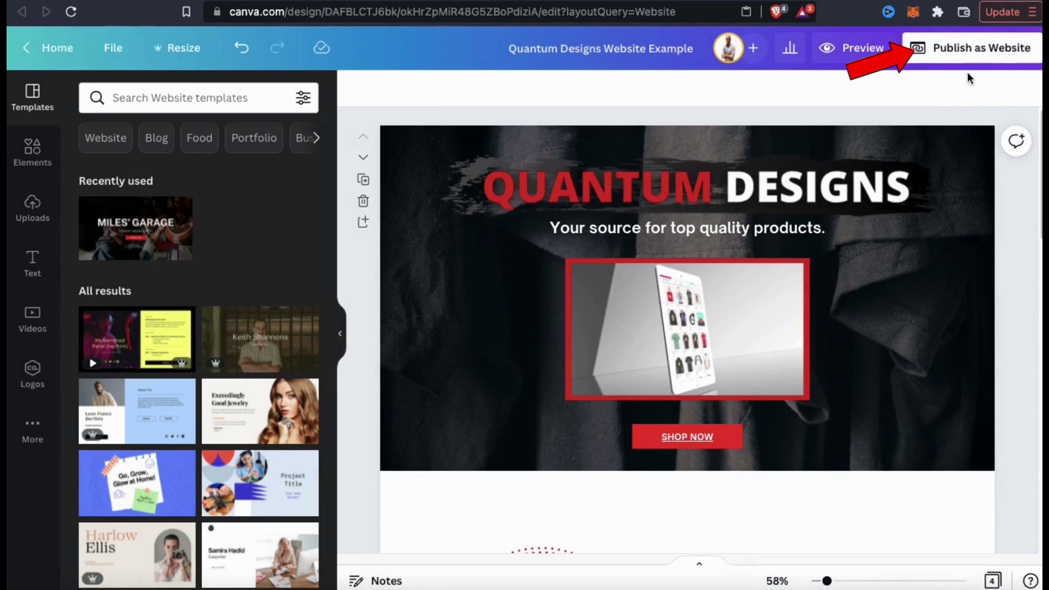
pyautogui.click(962, 54)
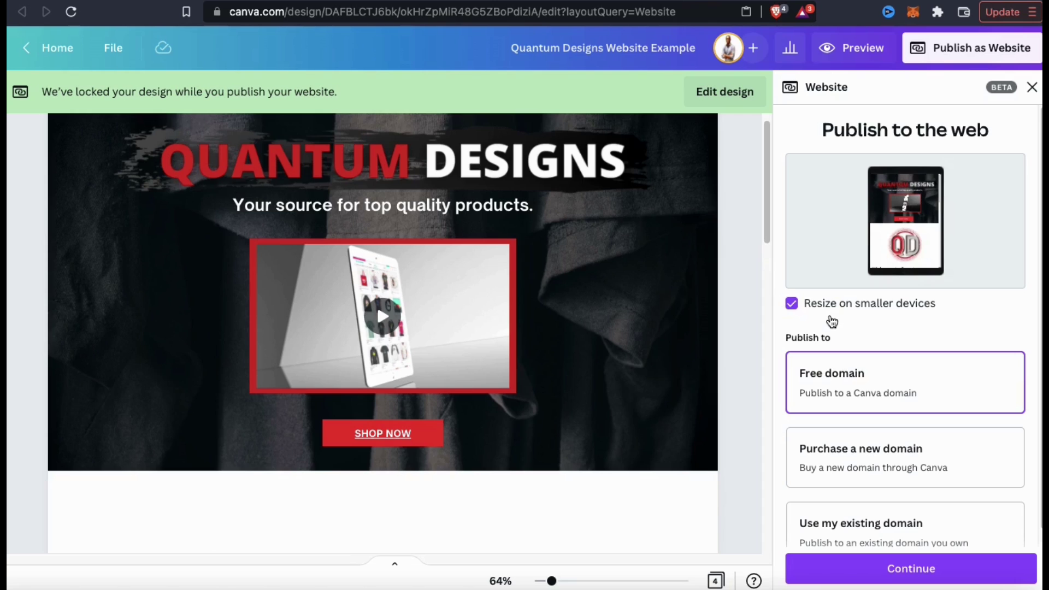
pyautogui.scroll(-1, 1037, 323)
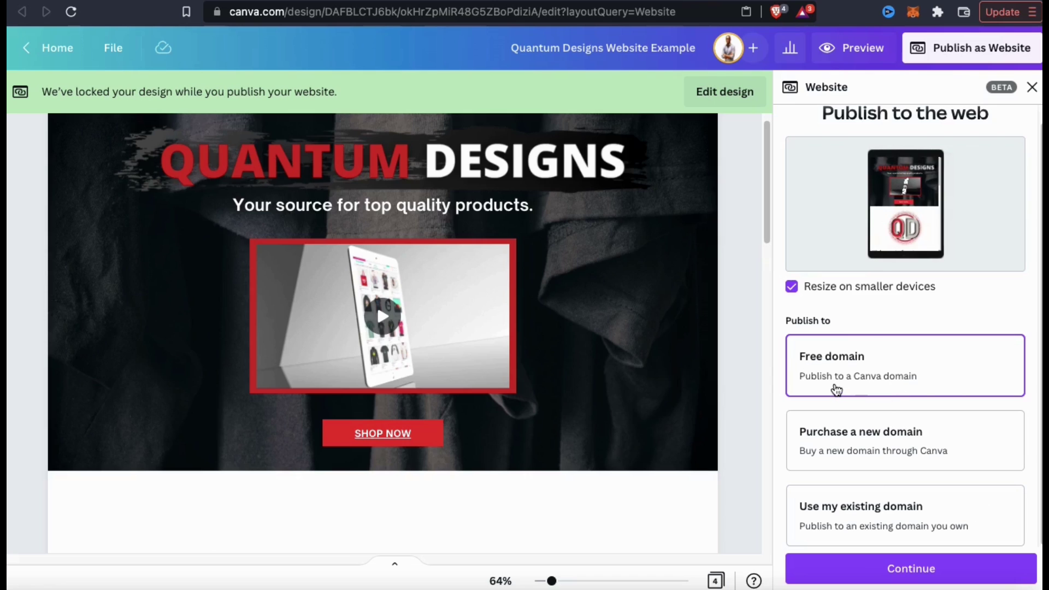
# Keep the free Canva domain and claim quantumdesigns.my.canva.site as the subdomain
pyautogui.click(873, 569)
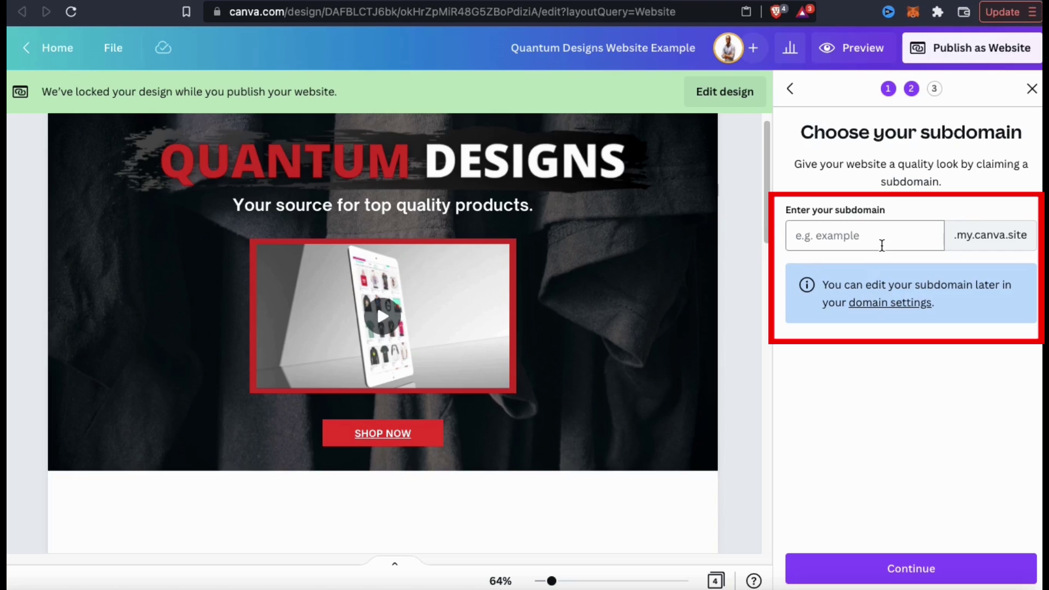
pyautogui.click(882, 241)
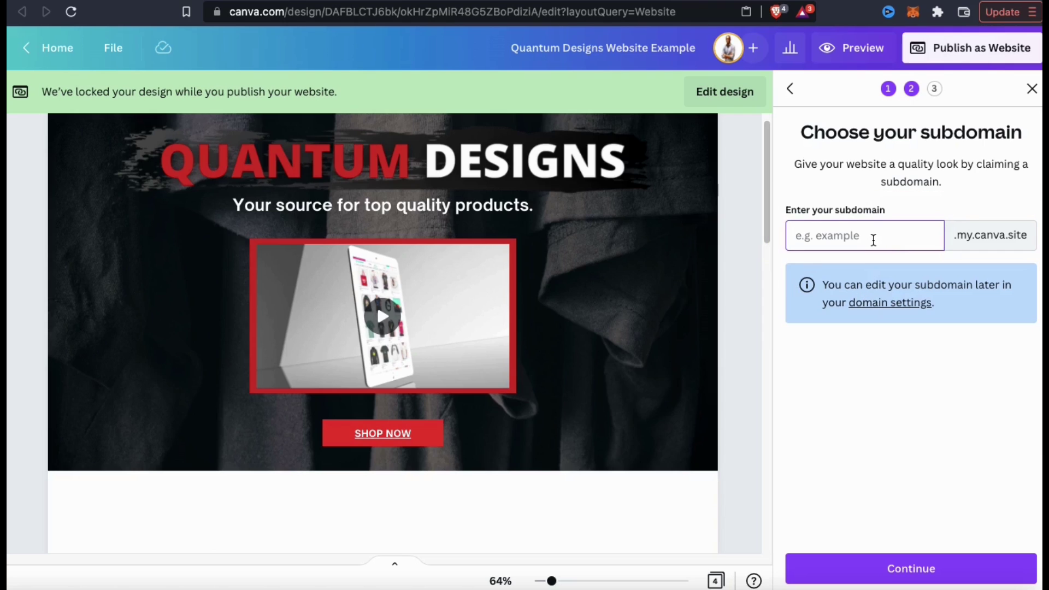
pyautogui.write('qu')
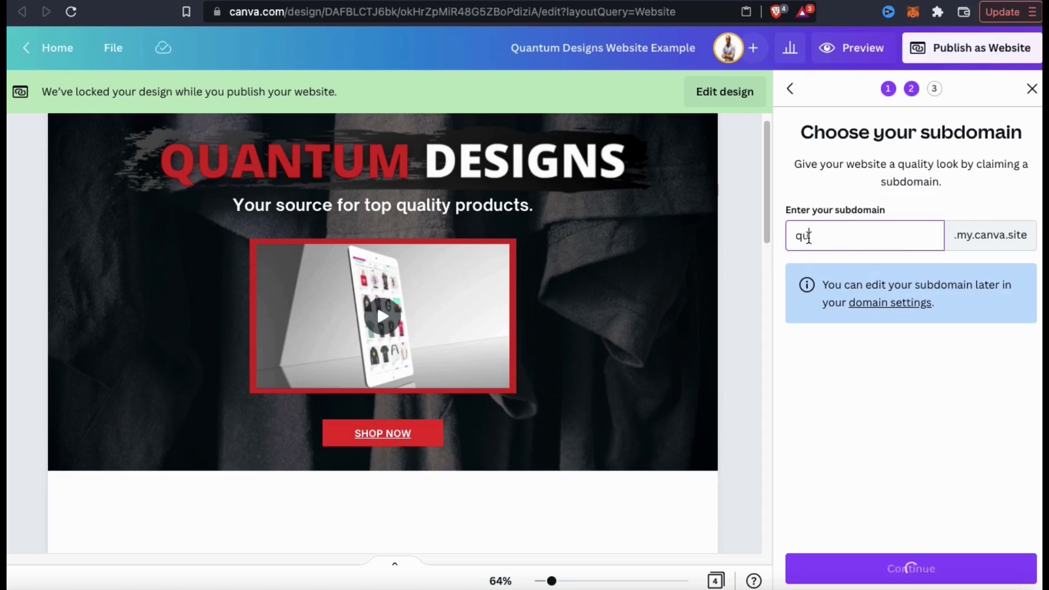
pyautogui.write('antumdesigns')
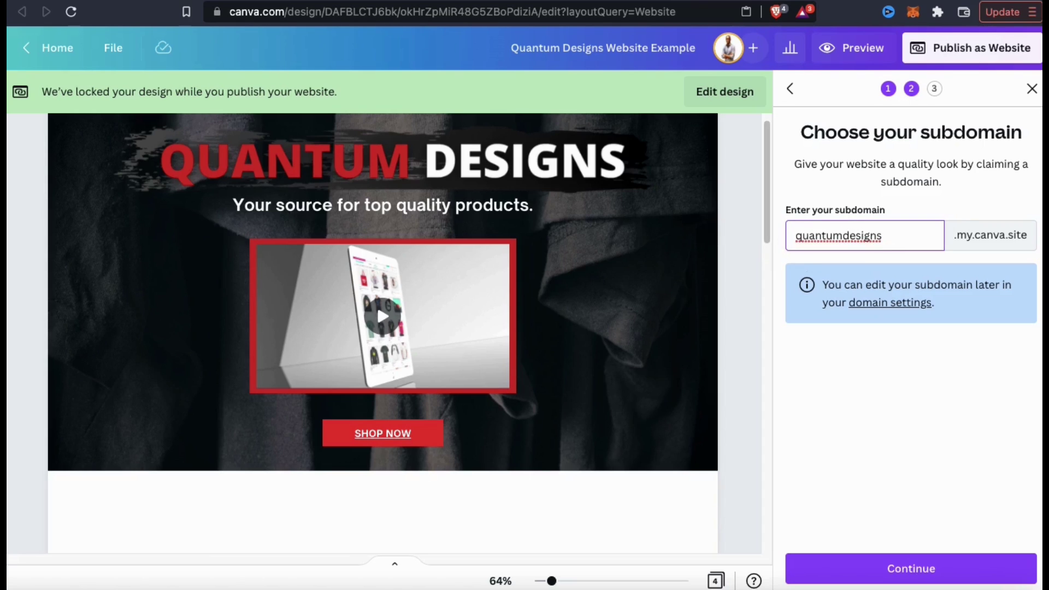
pyautogui.click(886, 358)
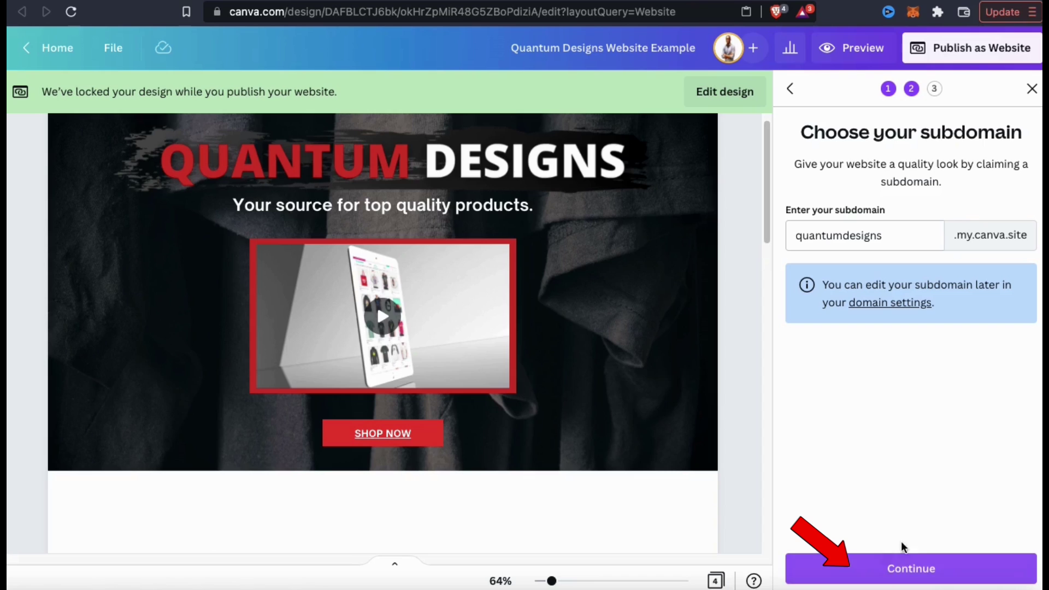
pyautogui.click(900, 571)
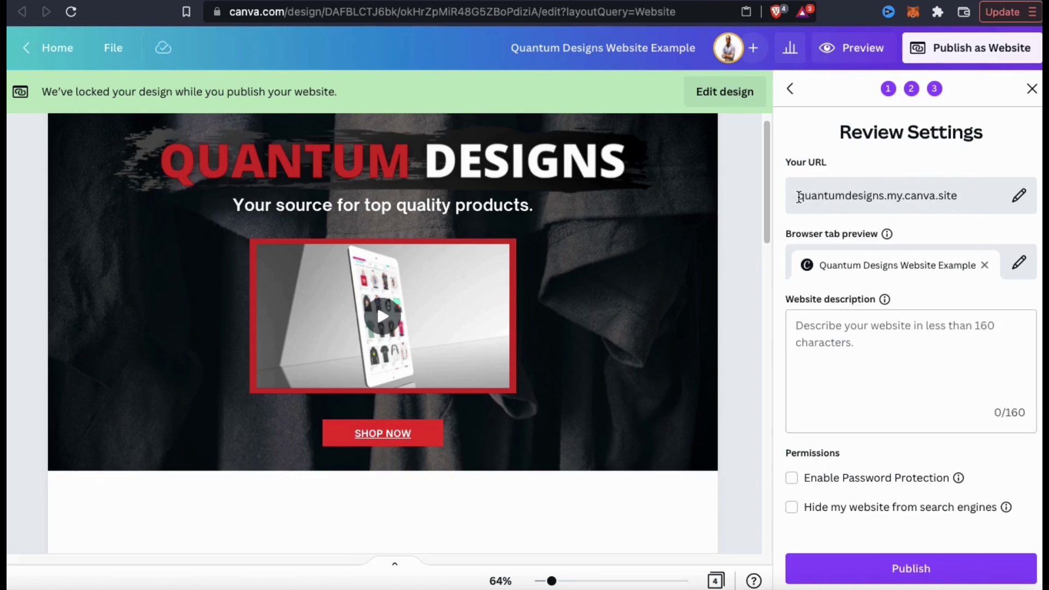
# Remove 'Website Example' from the browser tab title
pyautogui.moveTo(798, 197); pyautogui.dragTo(961, 201)
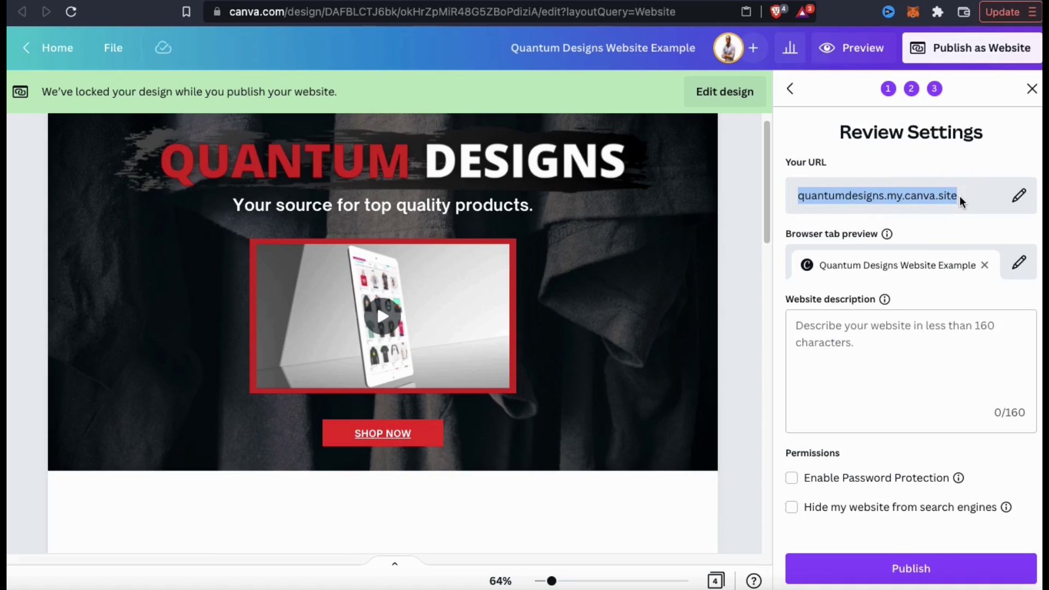
pyautogui.click(960, 201)
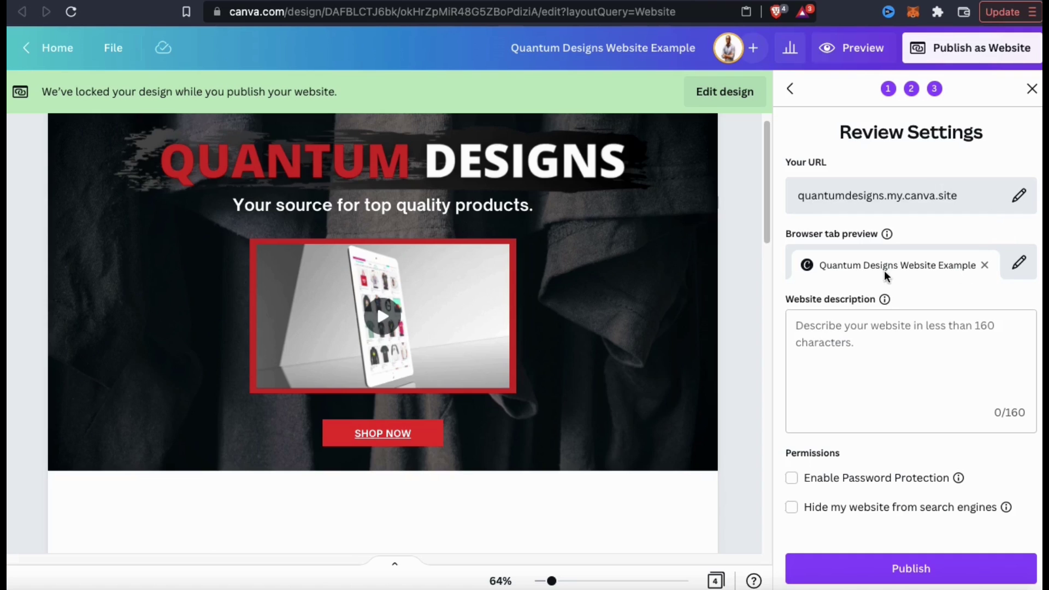
pyautogui.click(1018, 266)
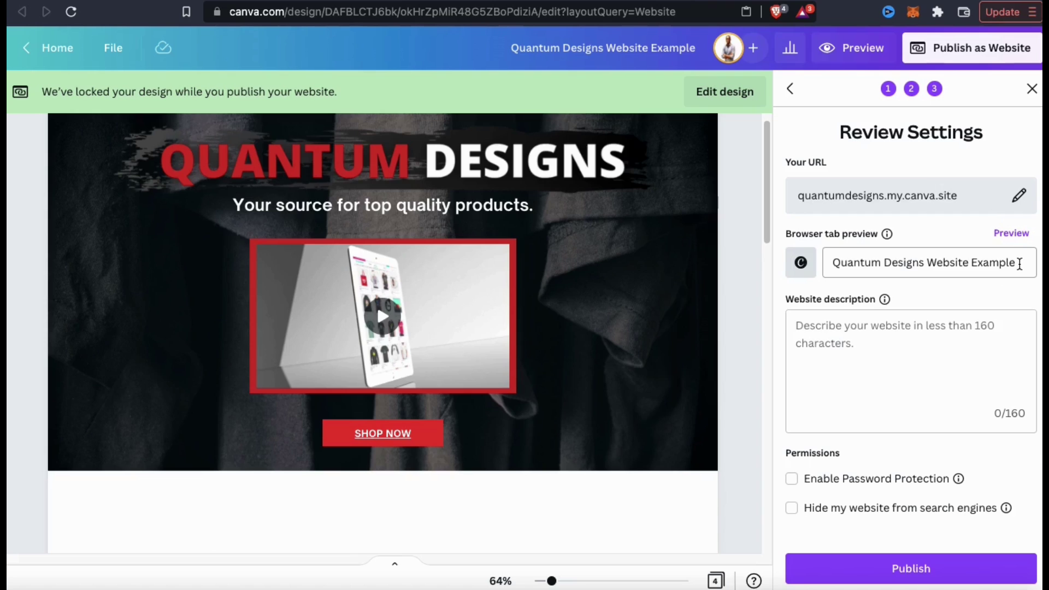
pyautogui.moveTo(925, 264); pyautogui.dragTo(1021, 264)
pyautogui.press('BackSpace')
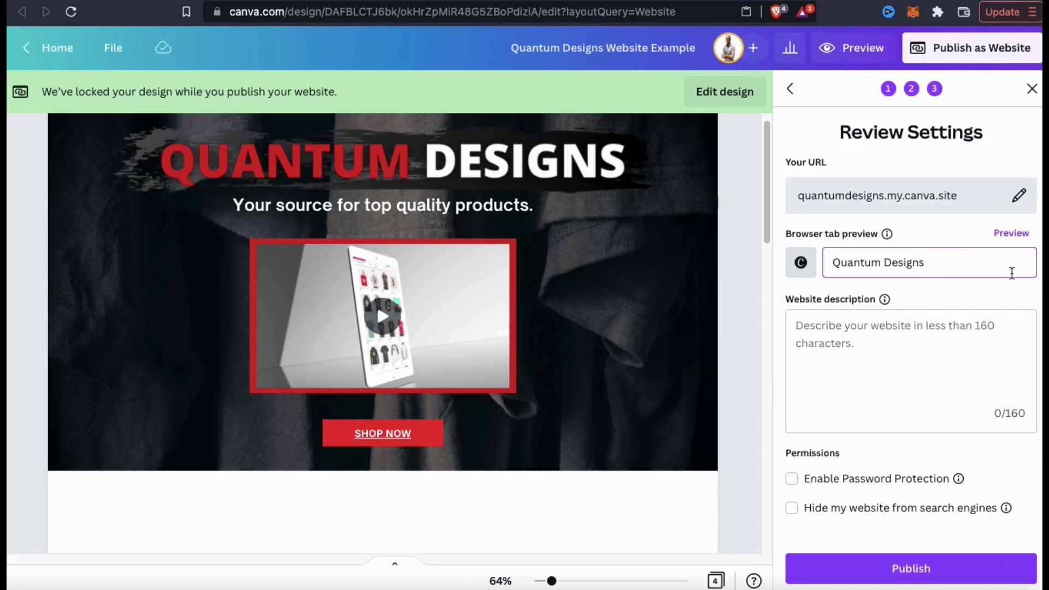
# Add the description 'Quantum Designs is your source for top quality apparel and accessories.' and hide the site from search engines
pyautogui.press('Tab')
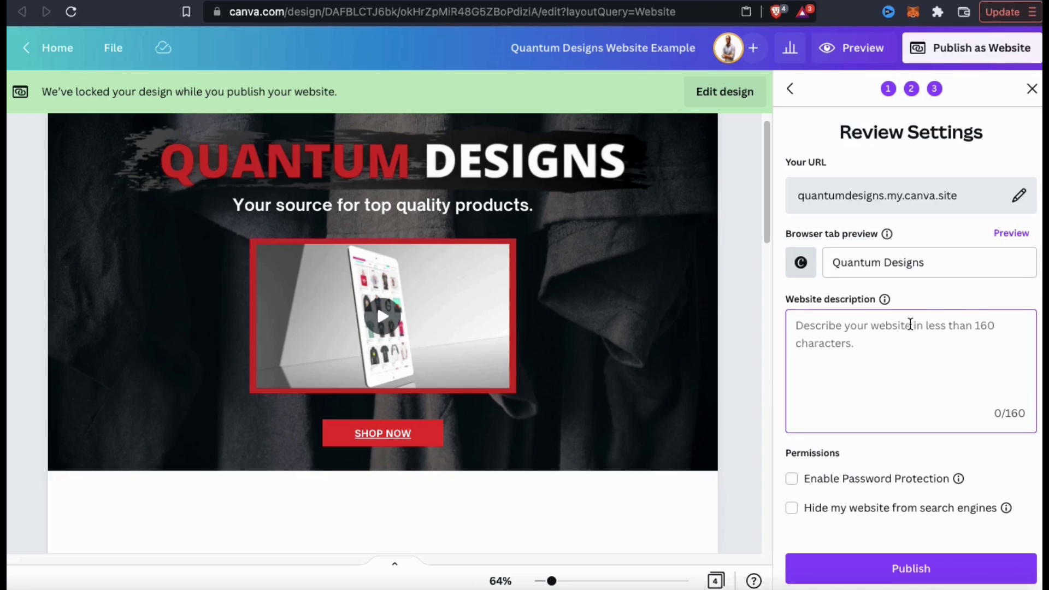
pyautogui.write('Quantu')
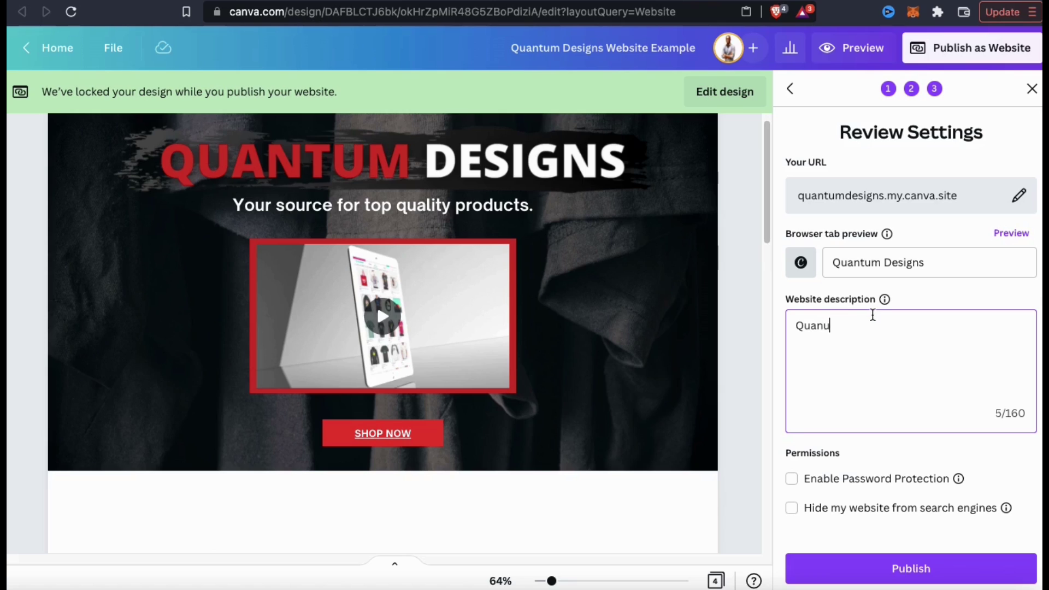
pyautogui.write('m Designs is your source for top quality apparel and accessories')
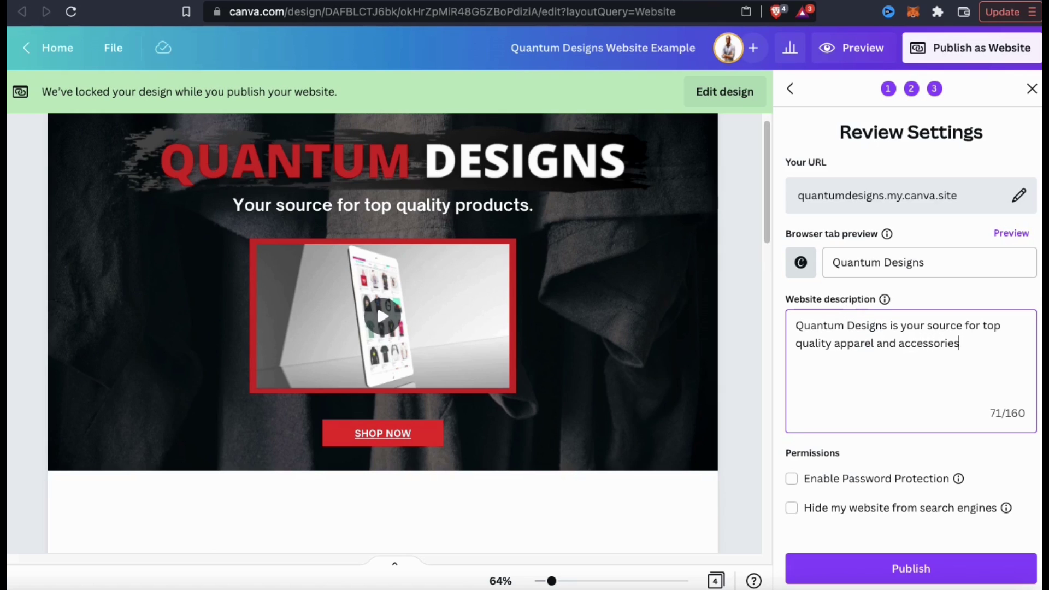
pyautogui.write('.')
pyautogui.click(1040, 426)
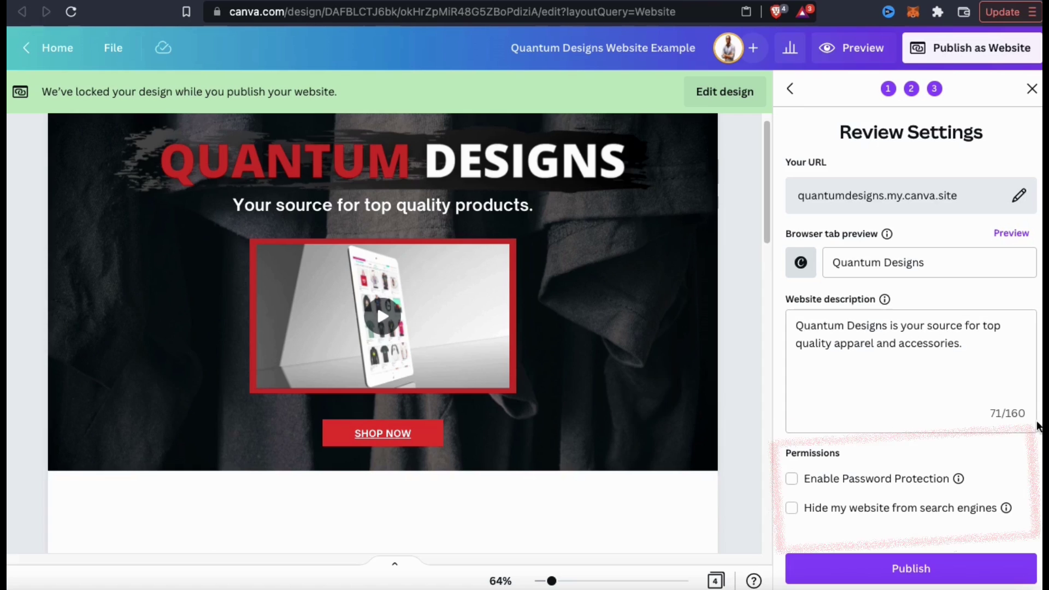
pyautogui.moveTo(960, 480)
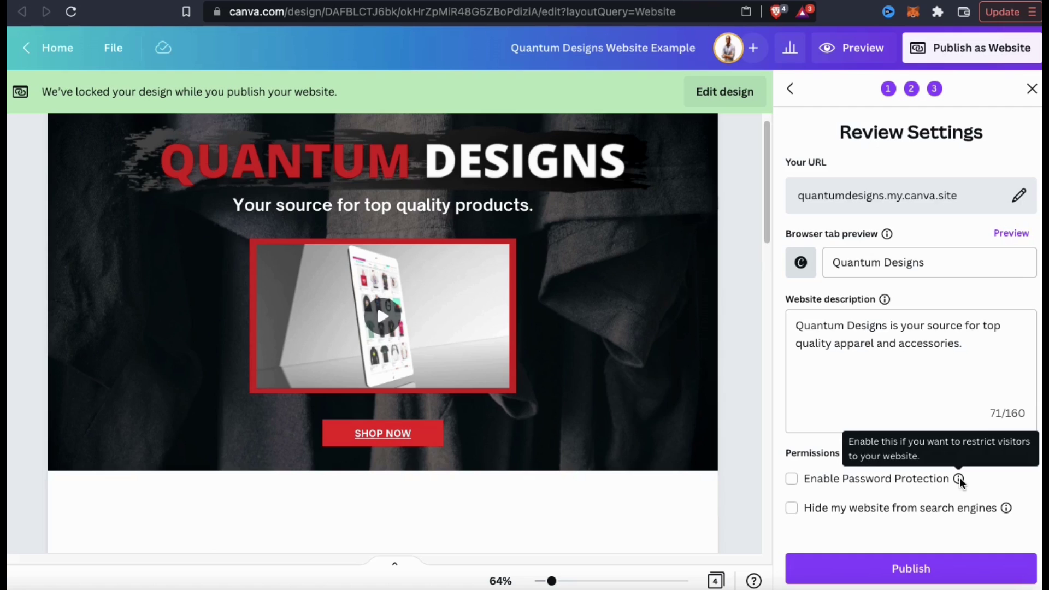
pyautogui.moveTo(1006, 509)
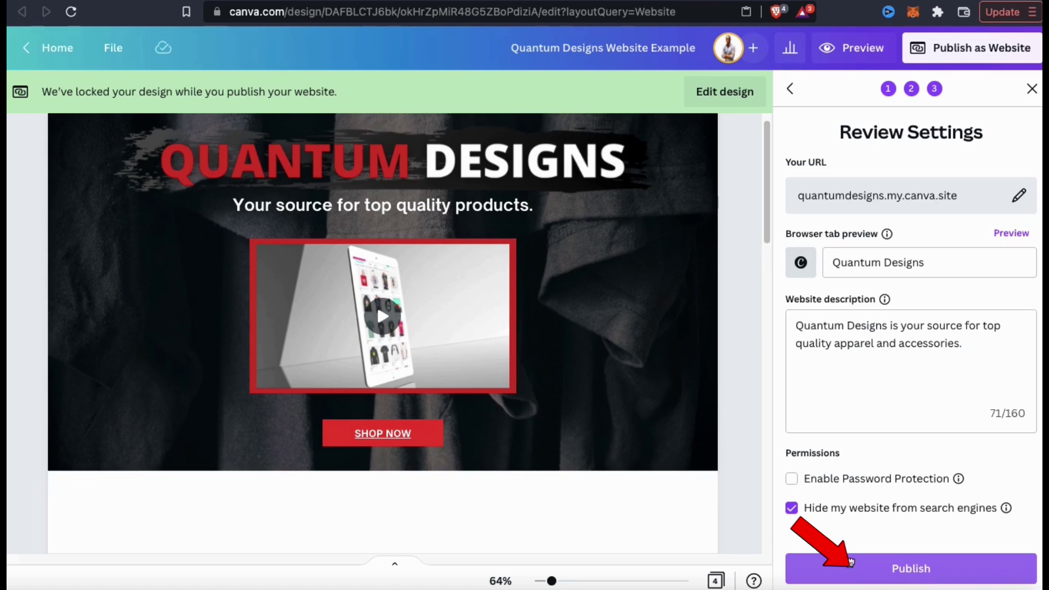
# Publish the site, copy the quantumdesigns.my.canva.site address, and open the live site
pyautogui.click(905, 578)
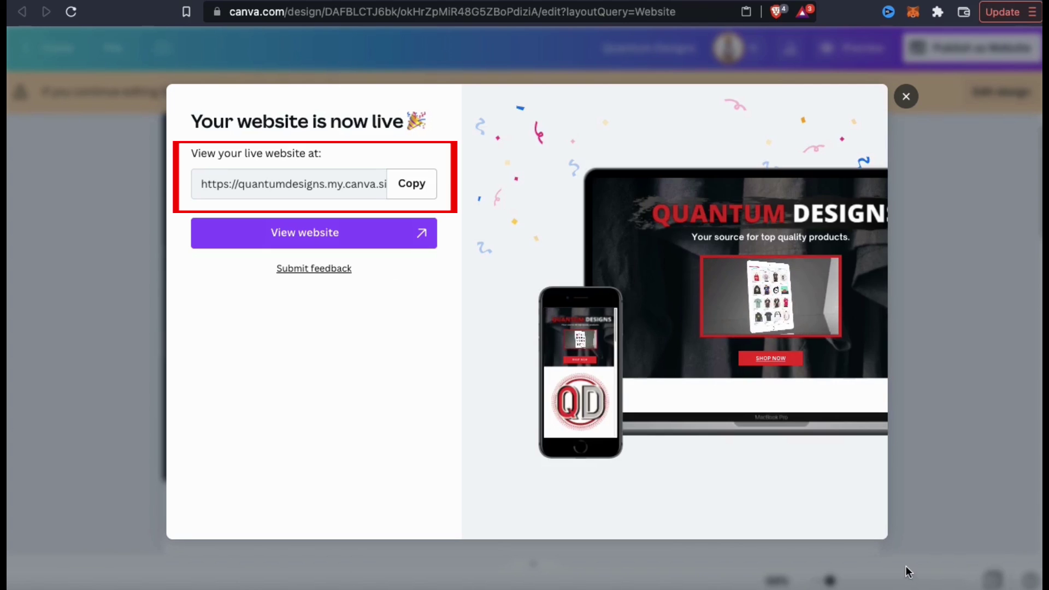
pyautogui.click(419, 191)
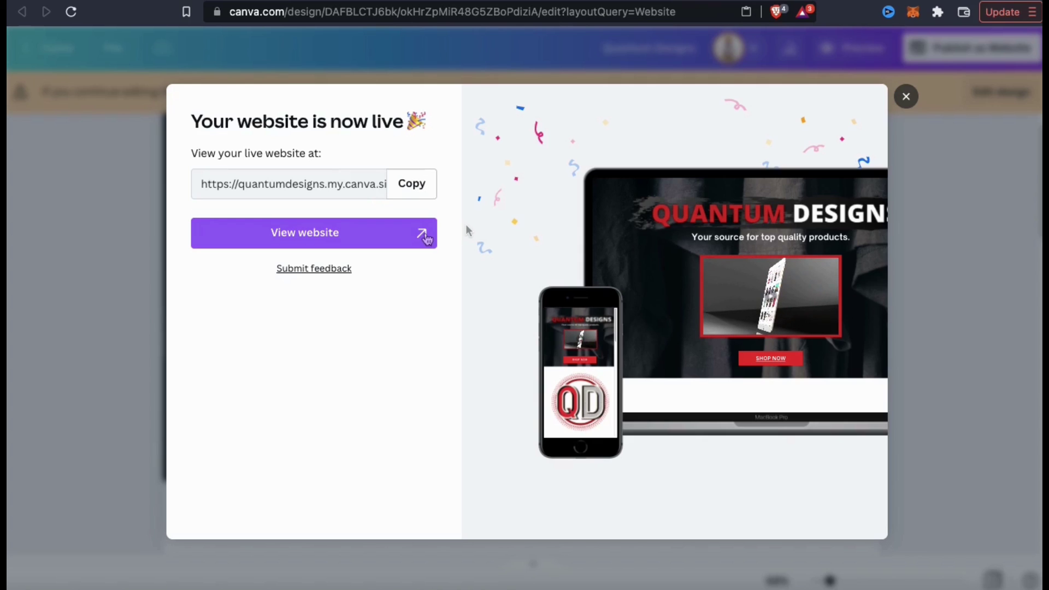
pyautogui.click(312, 234)
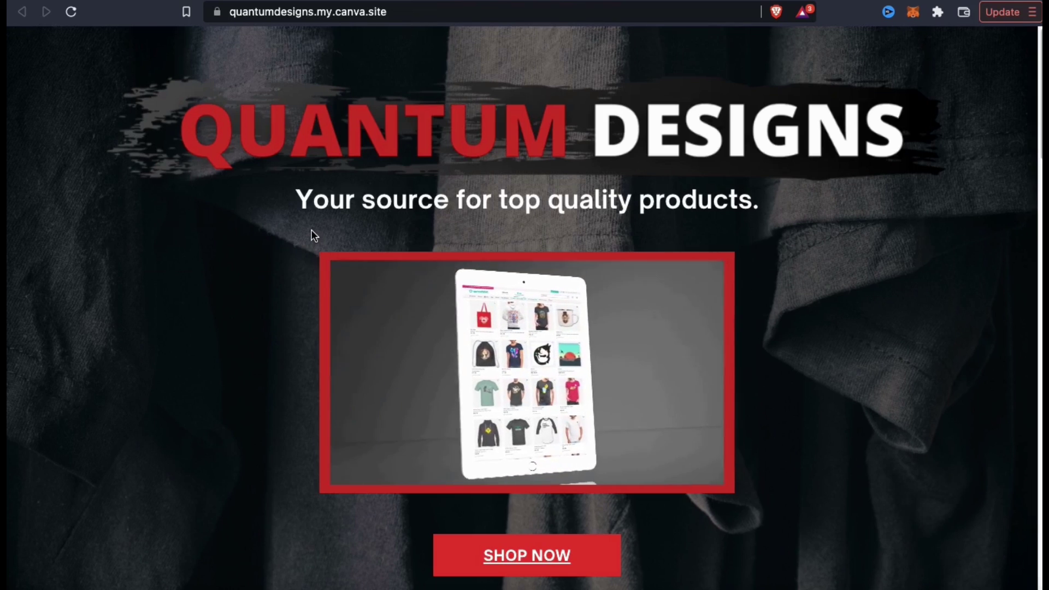
# Check the live quantumdesigns.my.canva.site page and confirm Shop Now reaches the Redbubble shop
pyautogui.click(396, 15)
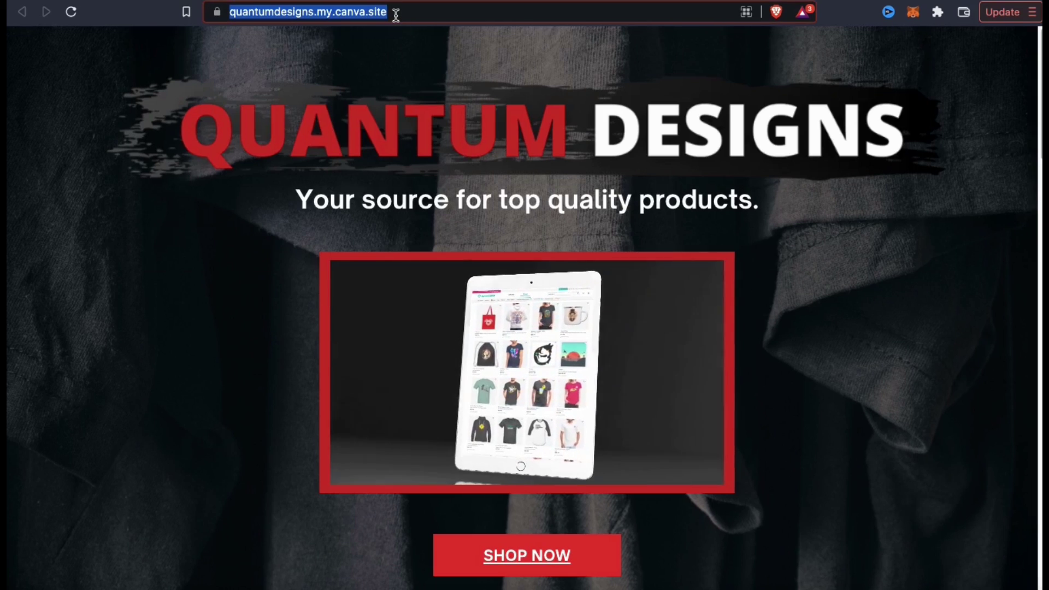
pyautogui.click(873, 276)
pyautogui.moveTo(1040, 135); pyautogui.dragTo(1034, 558)
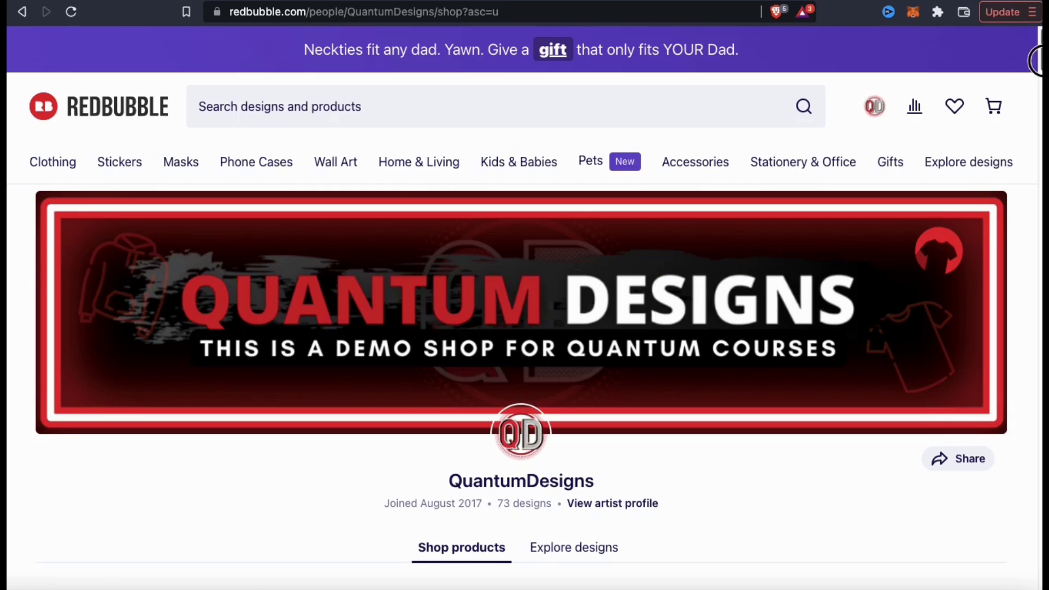
pyautogui.moveTo(1036, 60); pyautogui.dragTo(1036, 175)
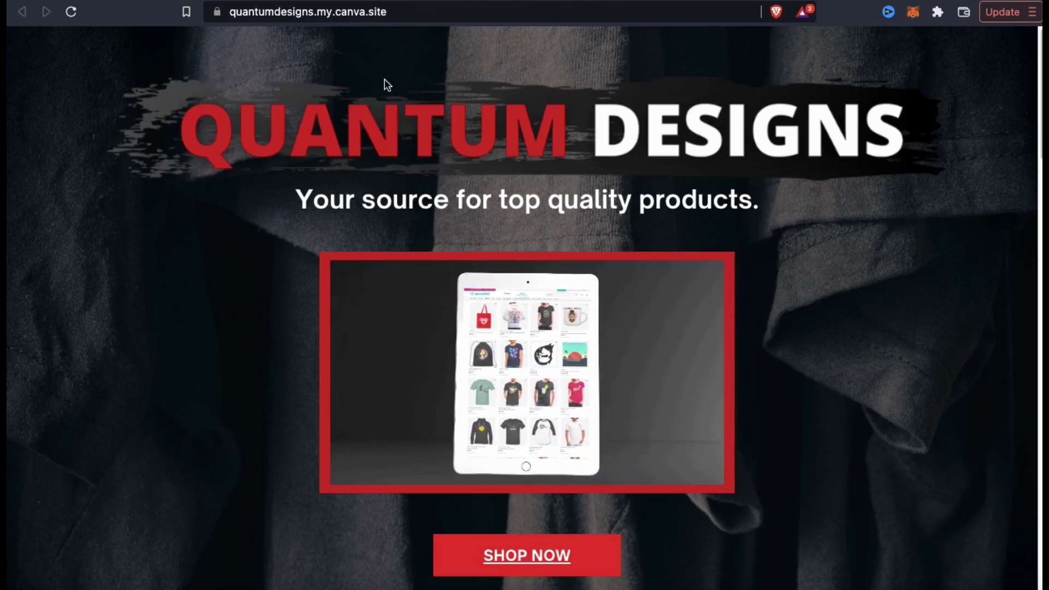
pyautogui.click(395, 13)
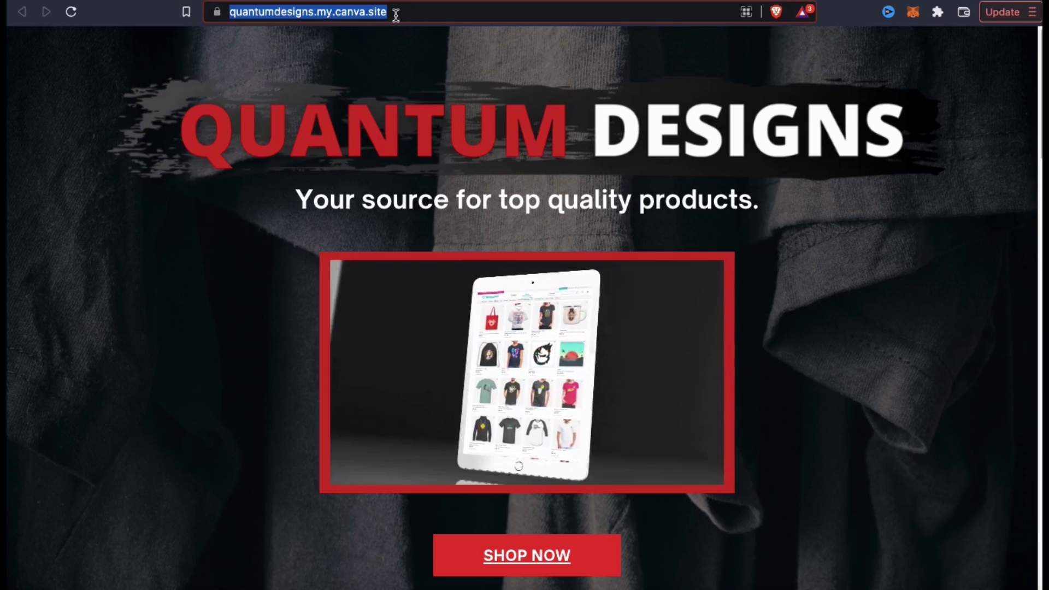
pyautogui.click(872, 271)
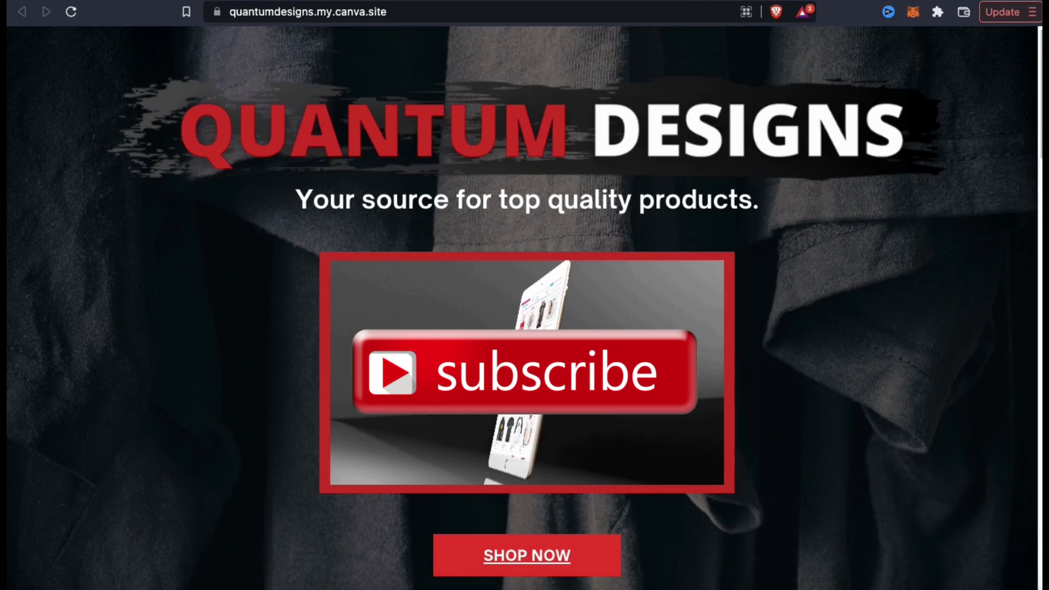
pyautogui.scroll(-2, 873, 271)
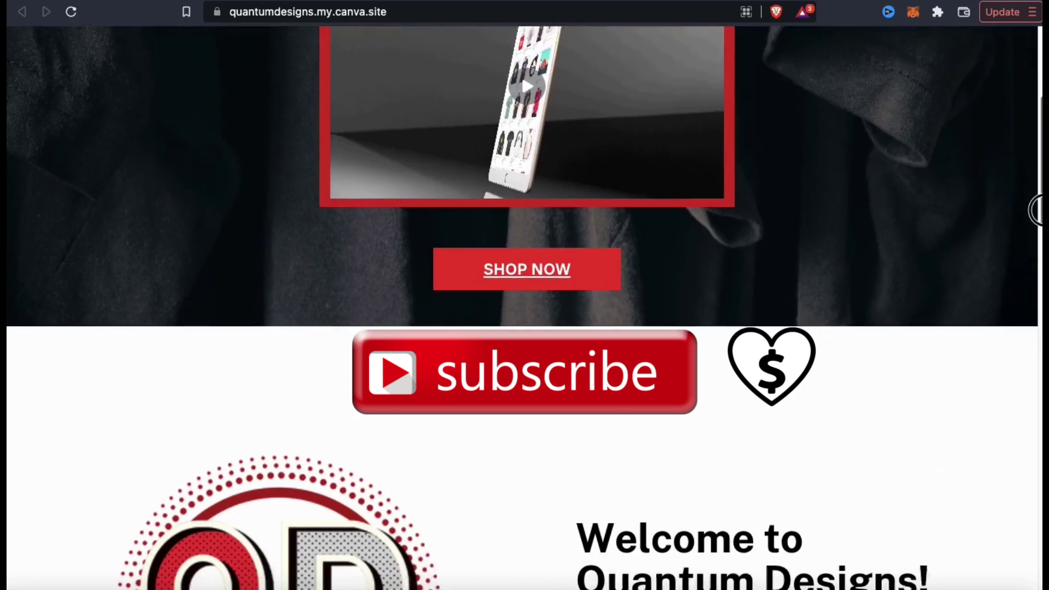